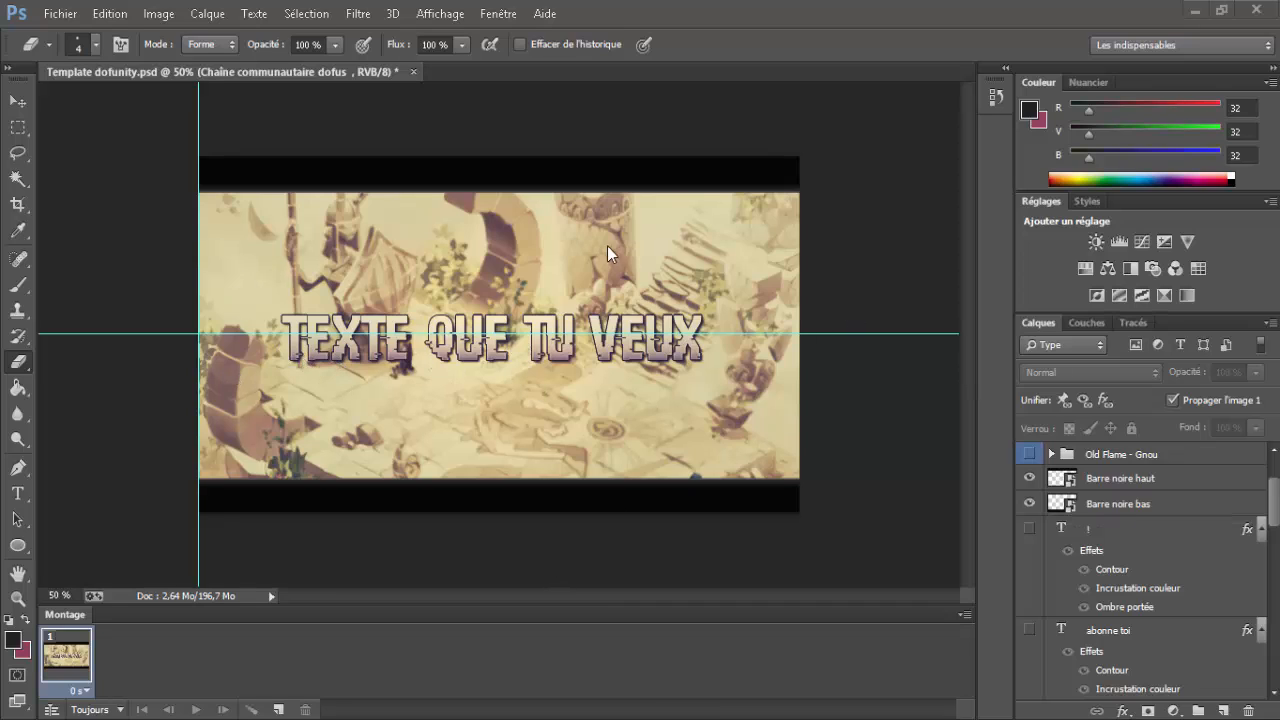
Look through the template's layer stack and preview the composition with the "Image de fond" layer hidden and shown again
{"action": "scroll", "coordinate": [1133, 555], "scroll_direction": "down", "scroll_amount": 2}
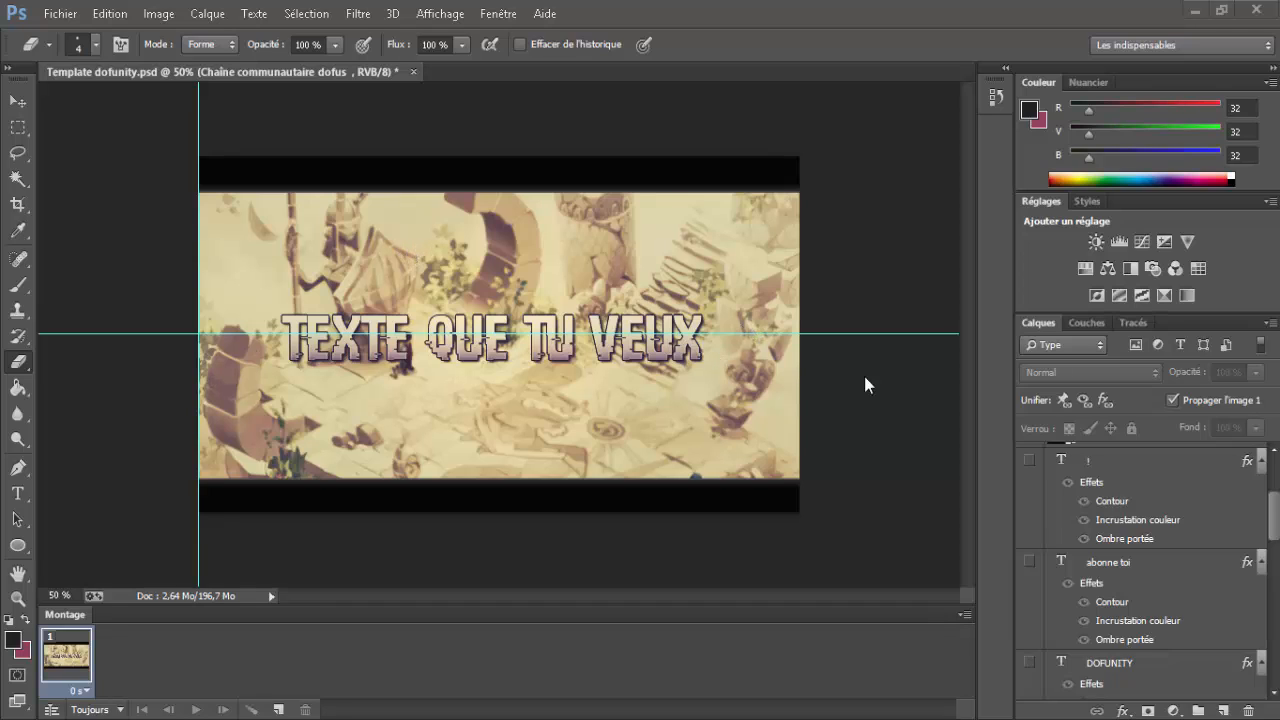
{"action": "scroll", "coordinate": [1079, 484], "scroll_direction": "down", "scroll_amount": 10}
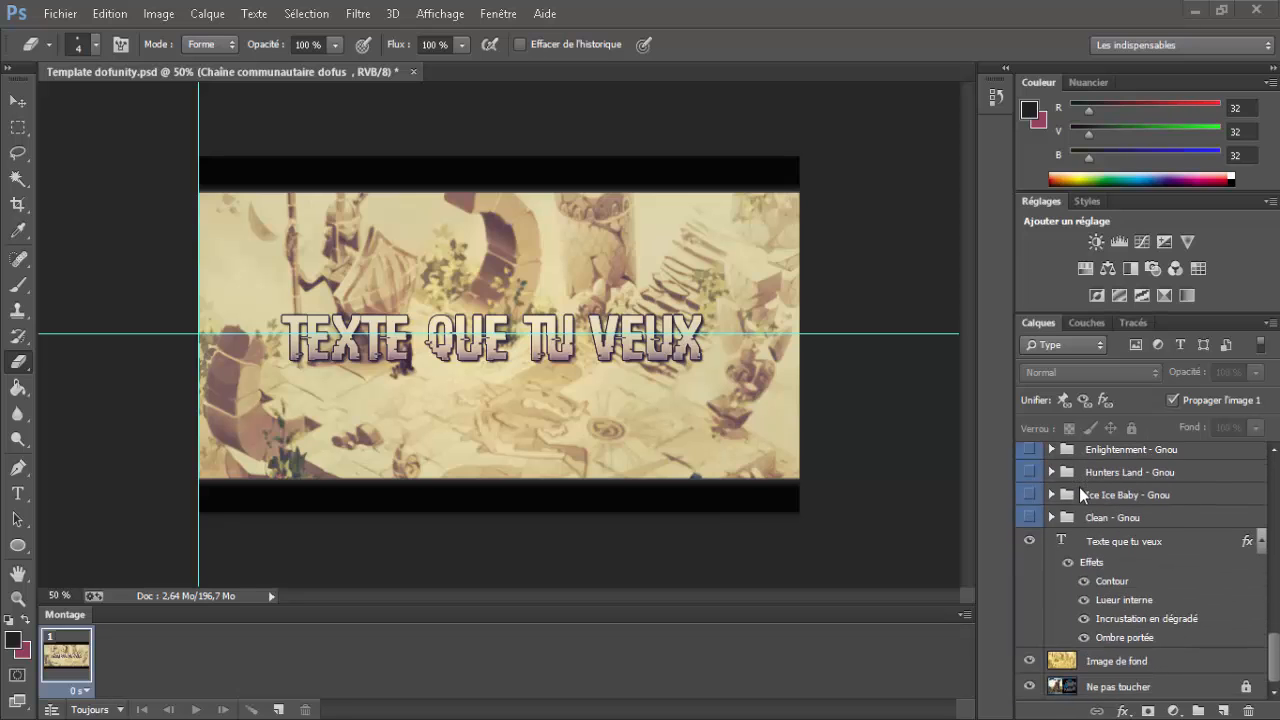
{"action": "scroll", "coordinate": [1079, 484], "scroll_direction": "up", "scroll_amount": 3}
{"action": "scroll", "coordinate": [1079, 484], "scroll_direction": "down", "scroll_amount": 3}
{"action": "left_click", "coordinate": [1030, 661]}
{"action": "left_click", "coordinate": [1029, 661]}
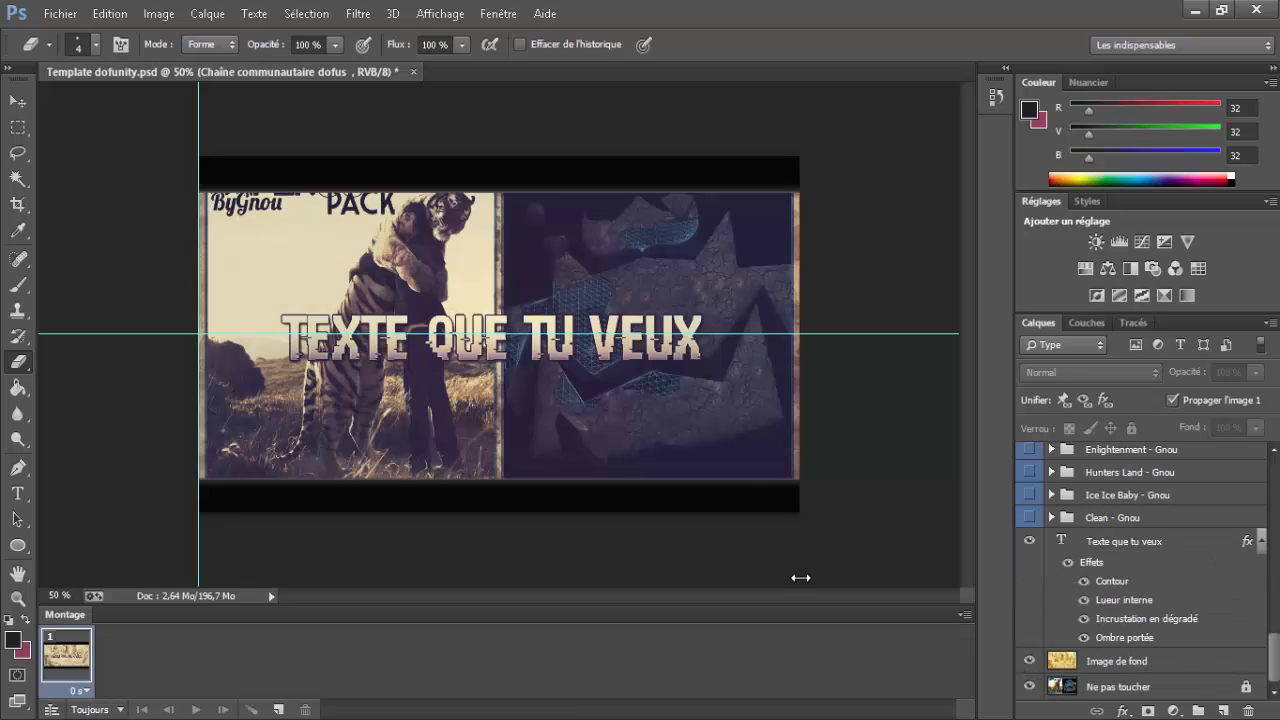
Preview the composition with the "Barre noire haut" and "Barre noire bas" layers hidden, showing them again at the end
{"action": "scroll", "coordinate": [1062, 565], "scroll_direction": "up", "scroll_amount": 6}
{"action": "scroll", "coordinate": [1062, 565], "scroll_direction": "down", "scroll_amount": 5}
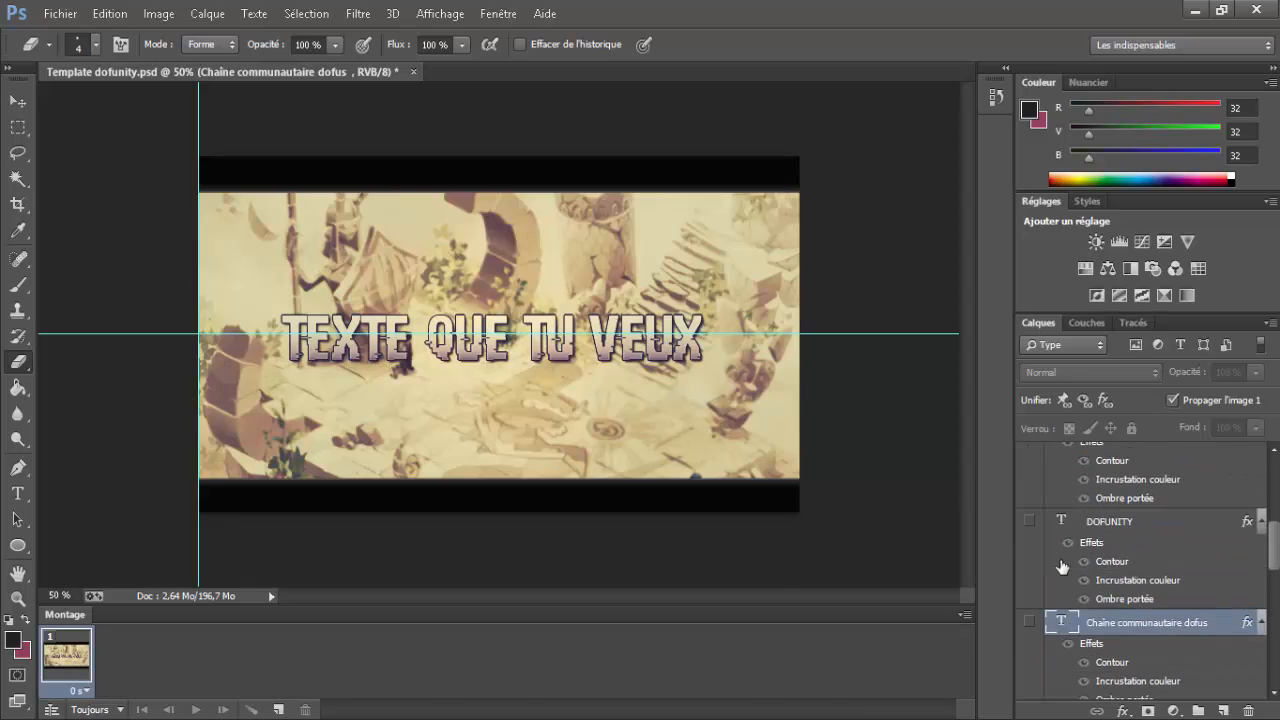
{"action": "left_click", "coordinate": [1029, 569]}
{"action": "left_click", "coordinate": [1029, 594]}
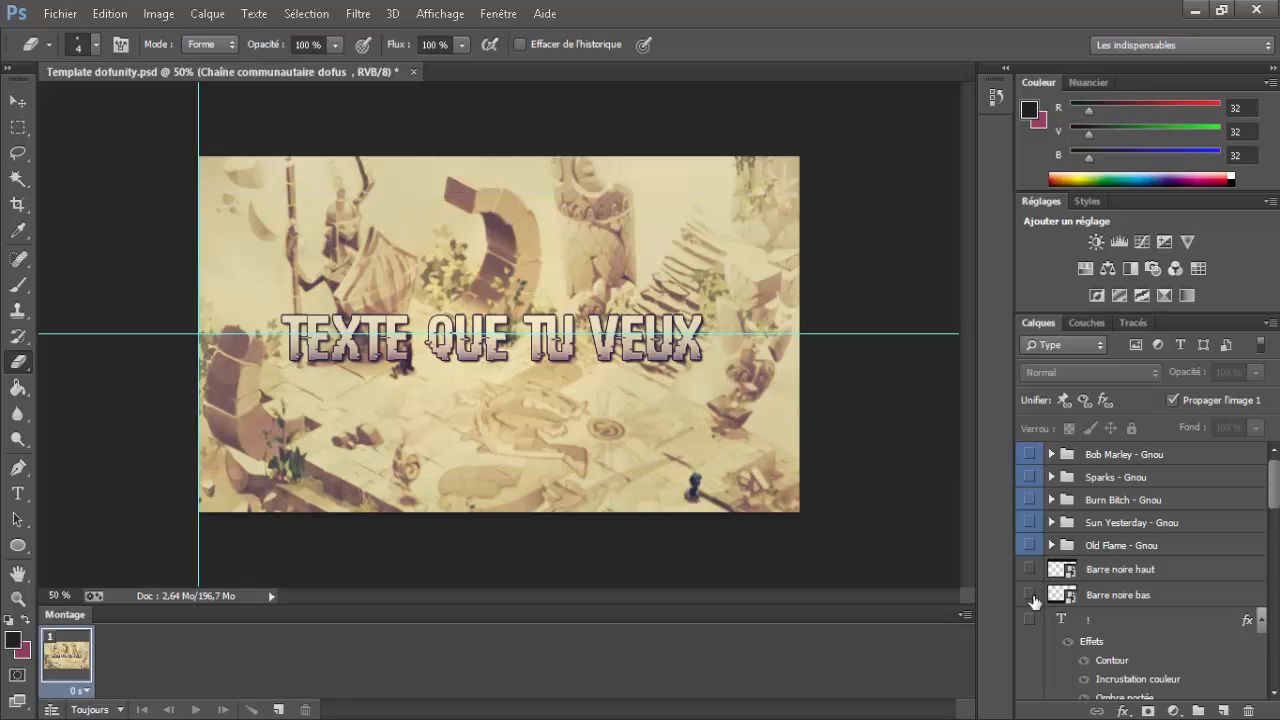
{"action": "left_click", "coordinate": [1029, 594]}
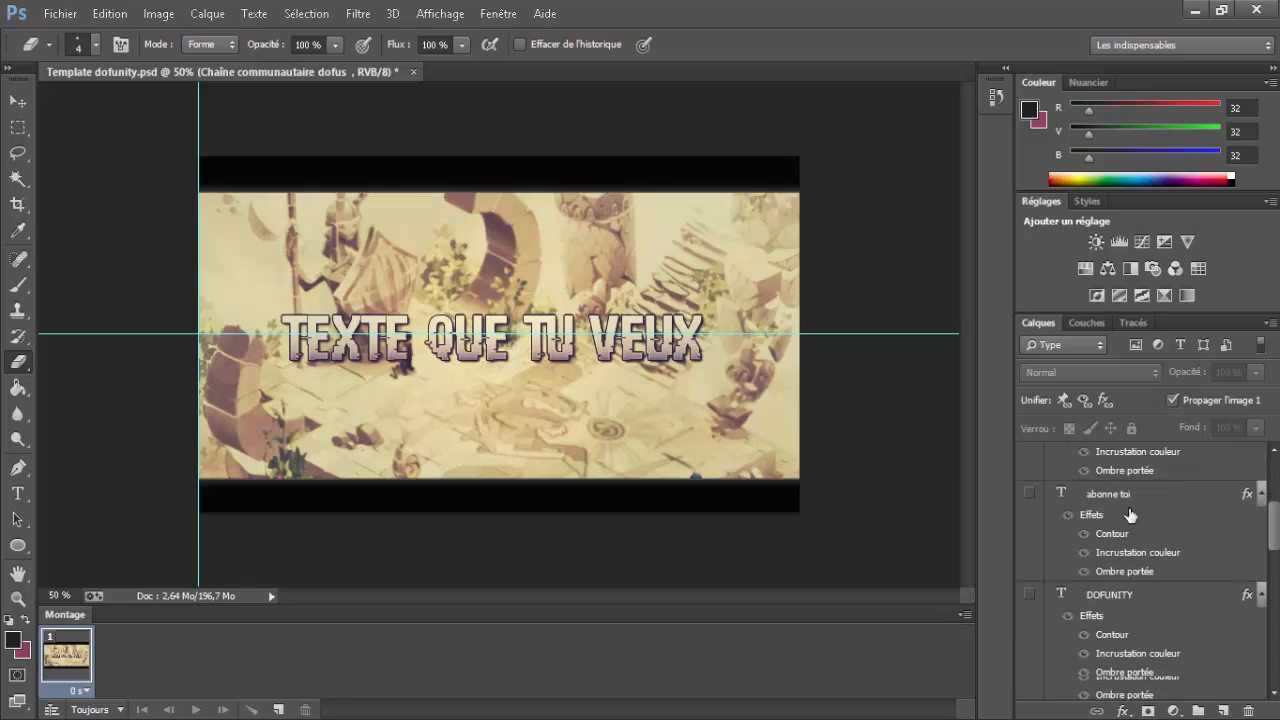
Try replacing the "Texte que tu veux" title with "VIDEO TEST" and discard the text edit
{"action": "scroll", "coordinate": [1140, 560], "scroll_direction": "down", "scroll_amount": 5}
{"action": "left_click", "coordinate": [18, 494]}
{"action": "left_click", "coordinate": [687, 352]}
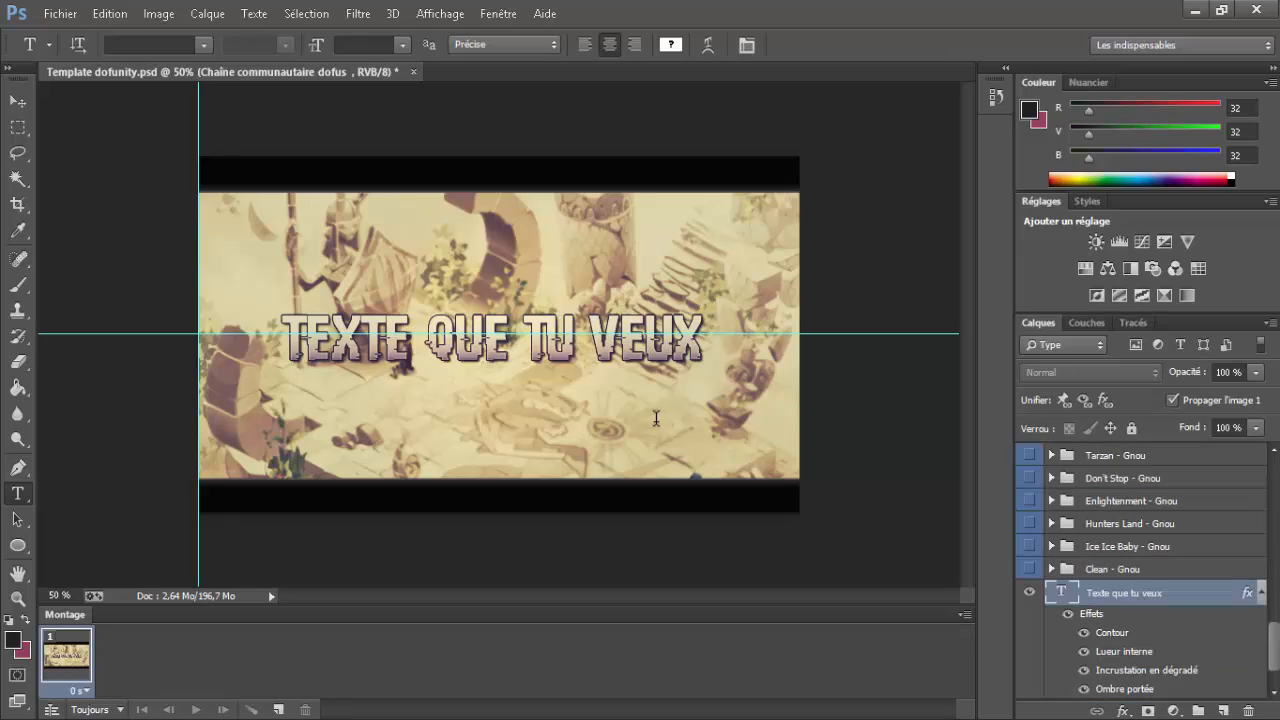
{"action": "left_click_drag", "start_coordinate": [690, 350], "coordinate": [171, 340]}
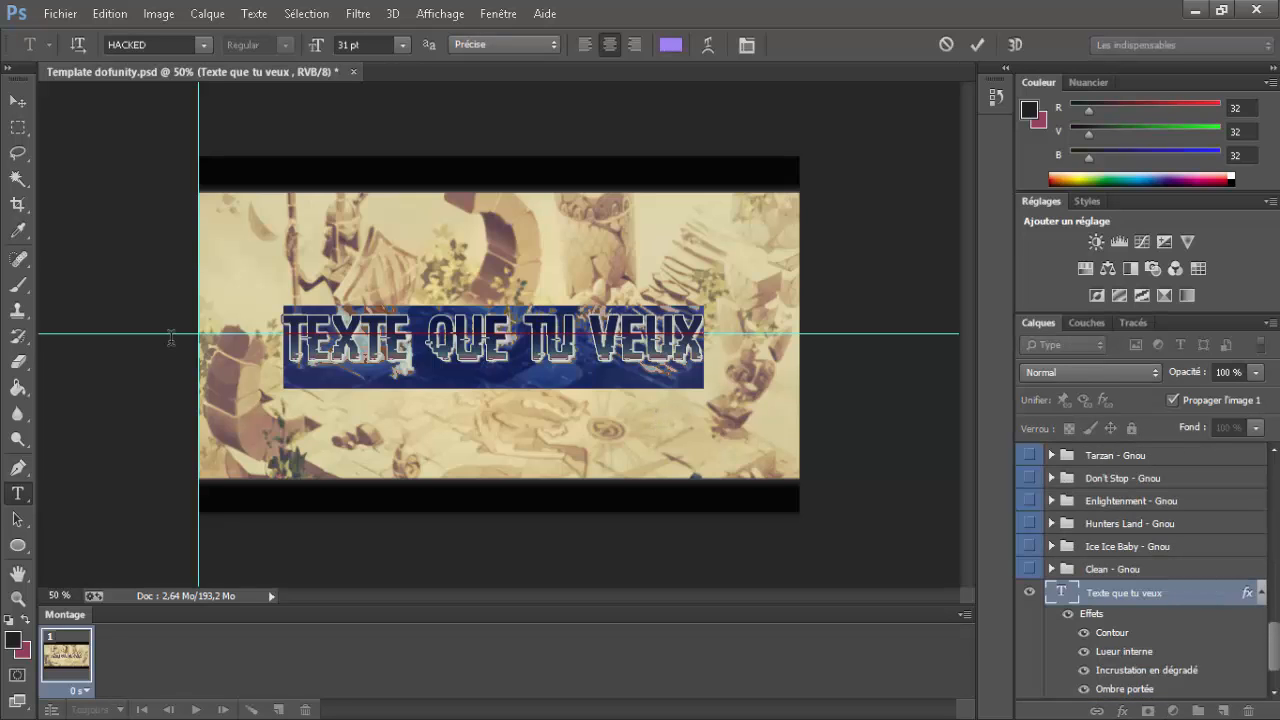
{"action": "type", "text": "VIDEO TEST"}
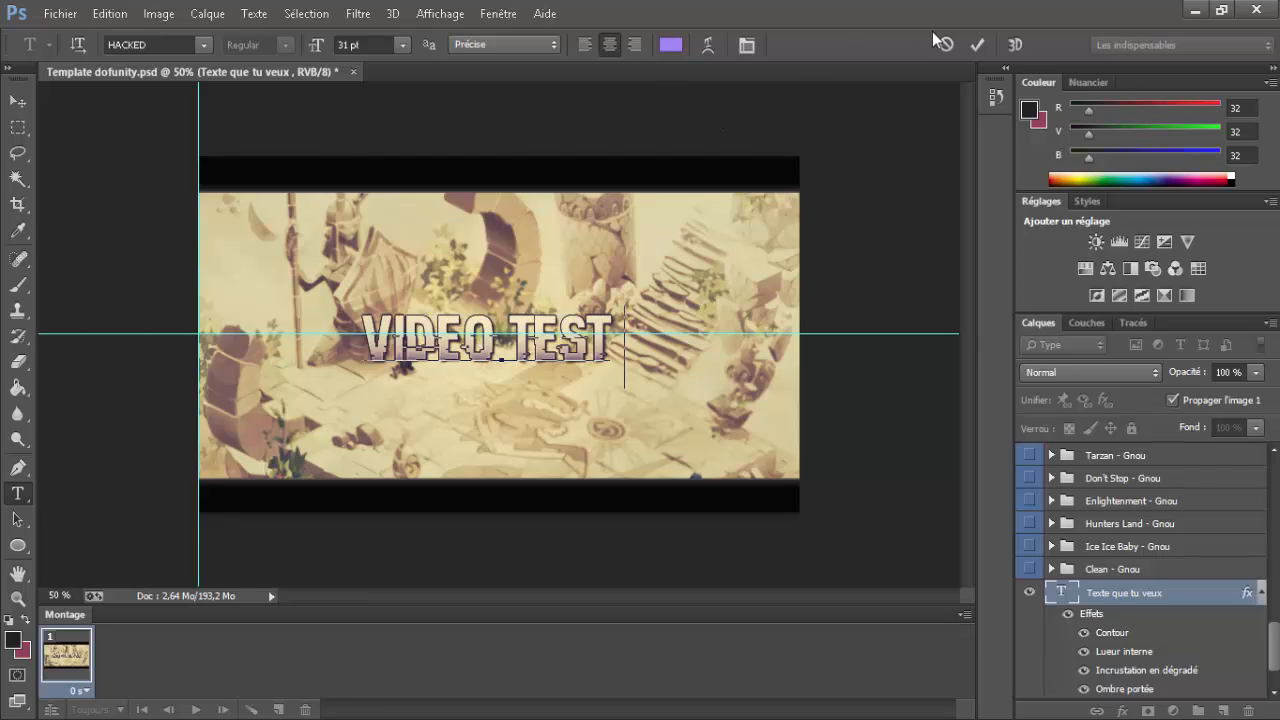
{"action": "left_click", "coordinate": [947, 53]}
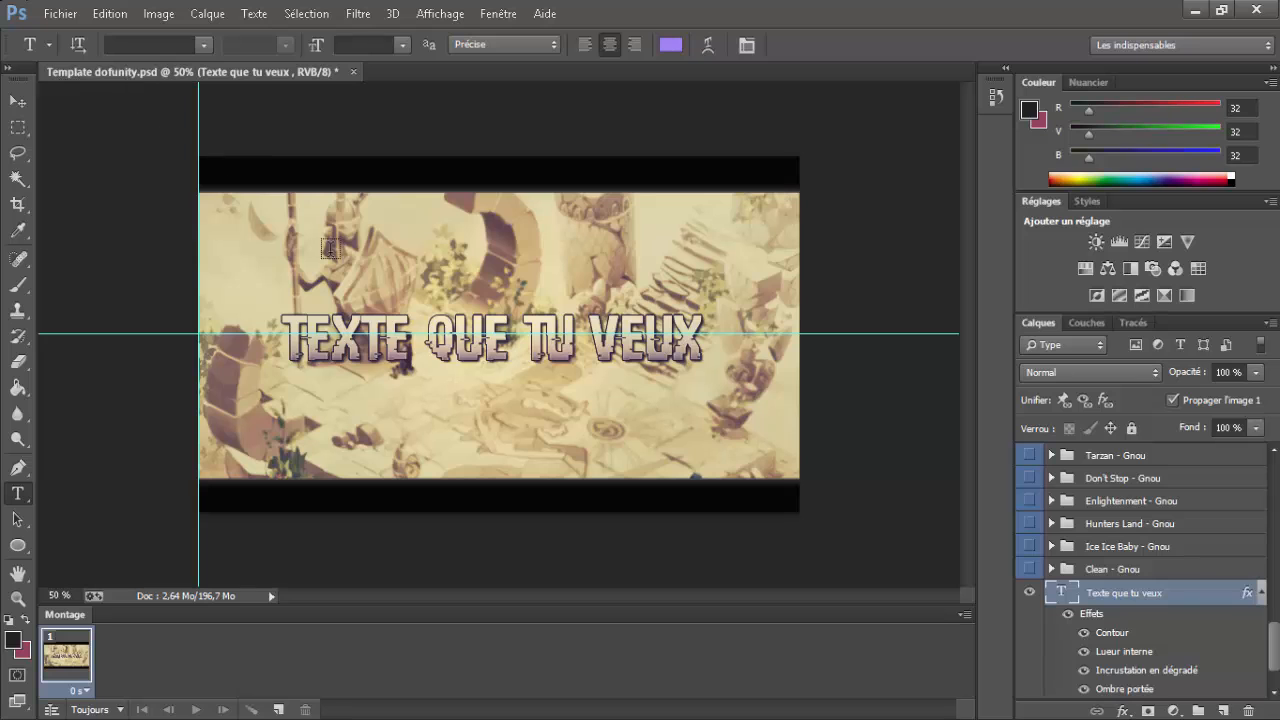
Create a new blank document 1920 pixels wide and 1080 pixels high
{"action": "left_click", "coordinate": [68, 14]}
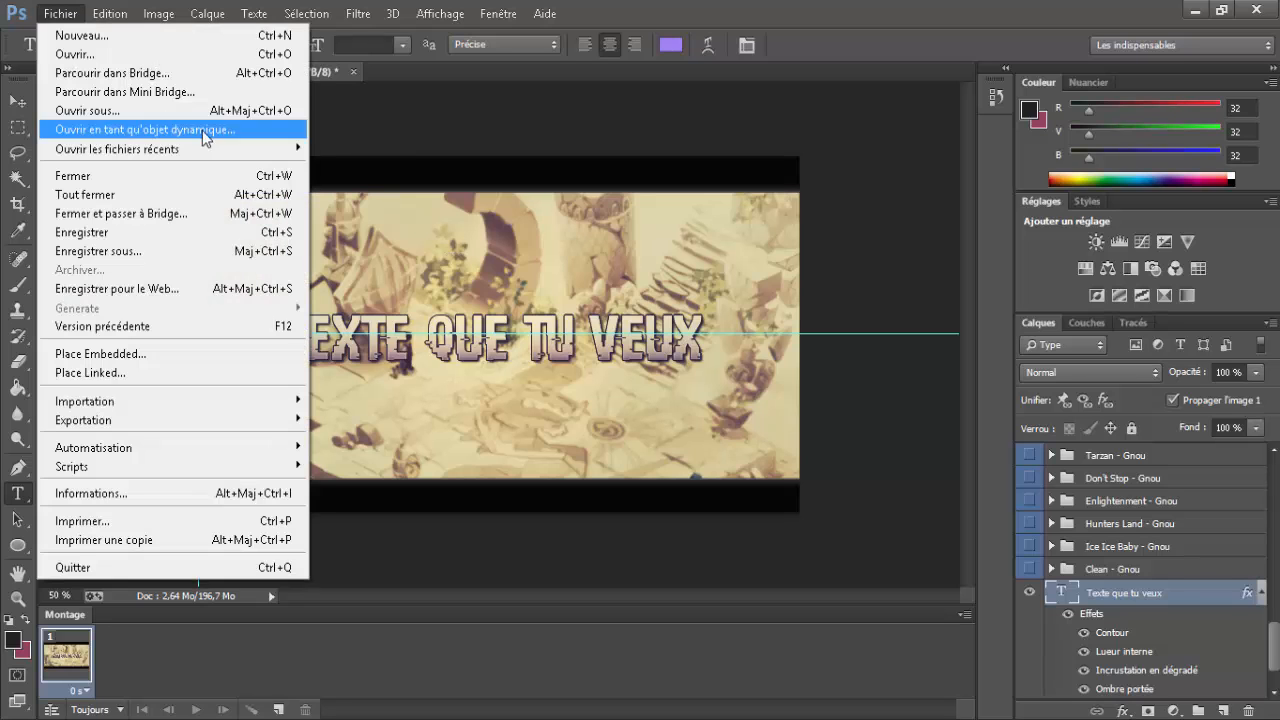
{"action": "left_click", "coordinate": [140, 35]}
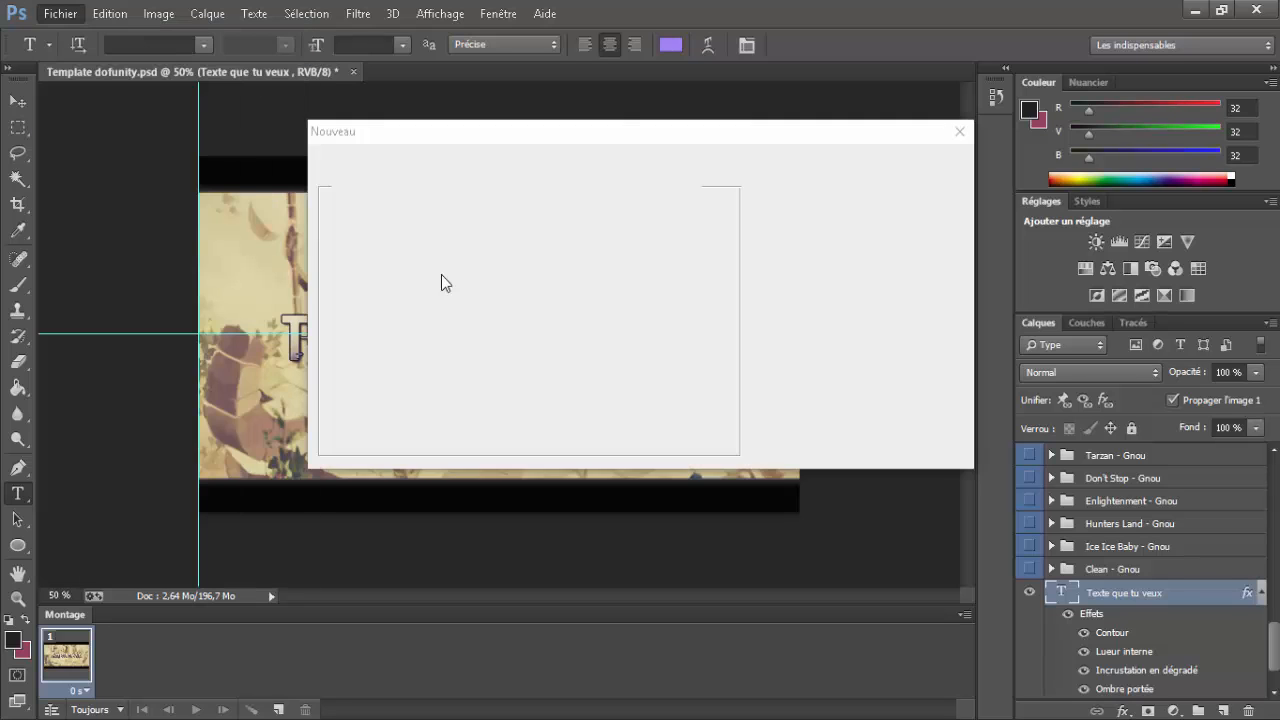
{"action": "left_click", "coordinate": [522, 250]}
{"action": "double_click", "coordinate": [520, 250]}
{"action": "type", "text": "1920"}
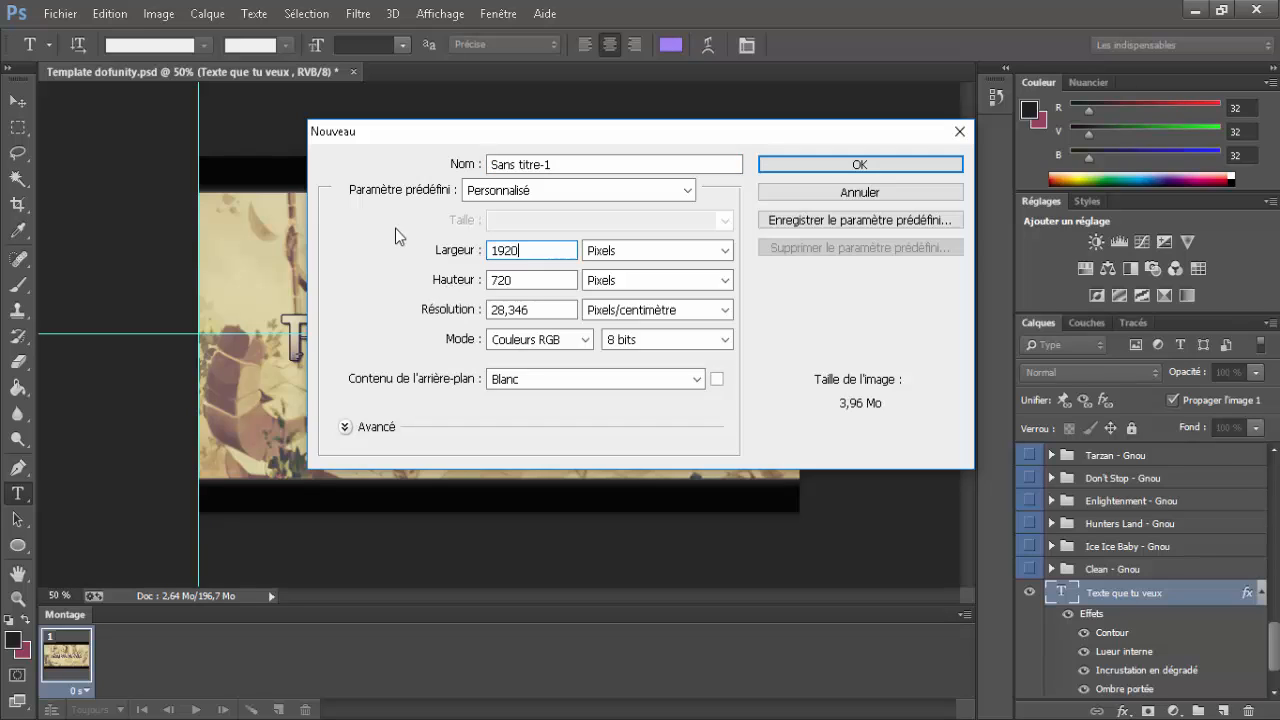
{"action": "key", "text": "Tab"}
{"action": "type", "text": "1080"}
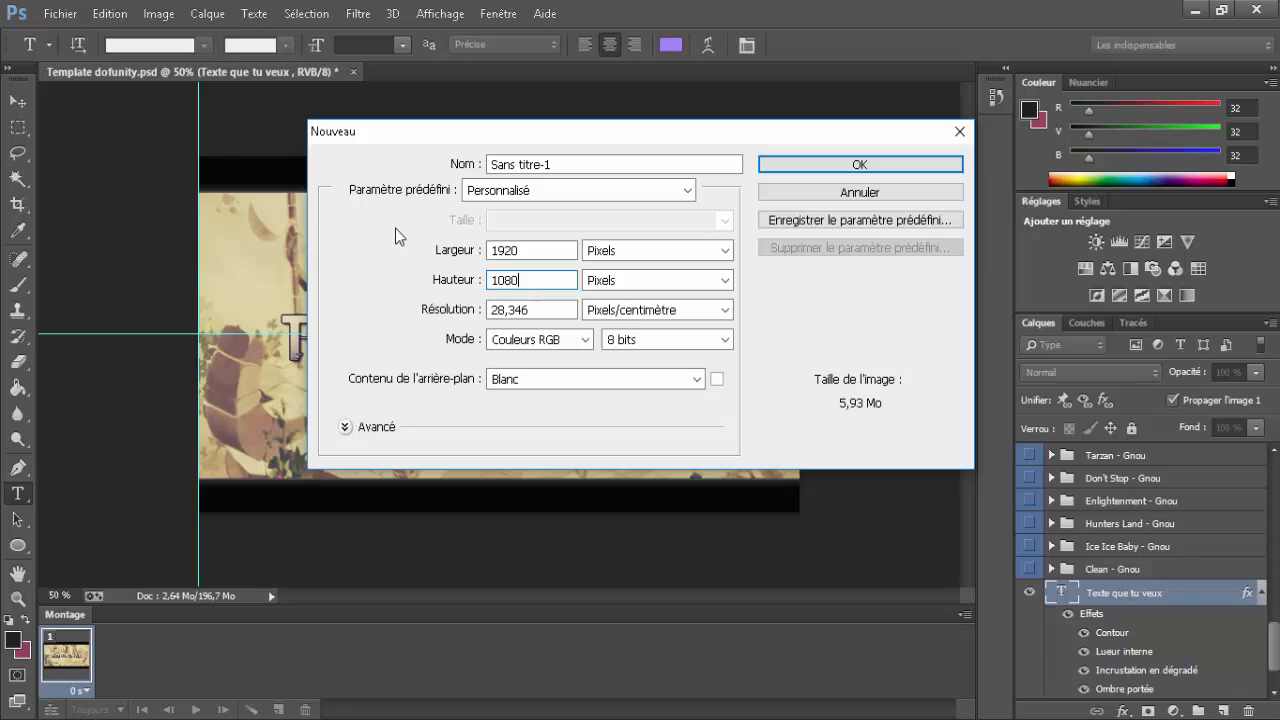
{"action": "key", "text": "Return"}
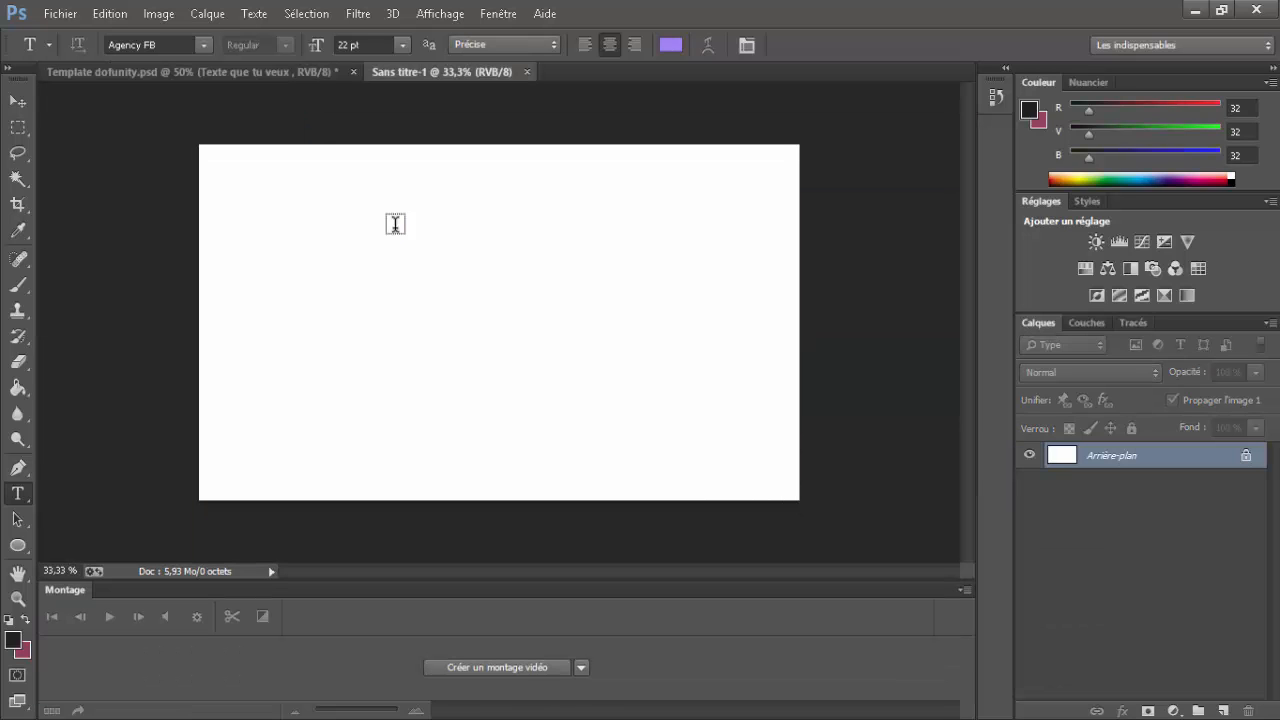
Close the Montage panel and convert the locked background into a regular layer named "Calque 0"
{"action": "left_click", "coordinate": [963, 590]}
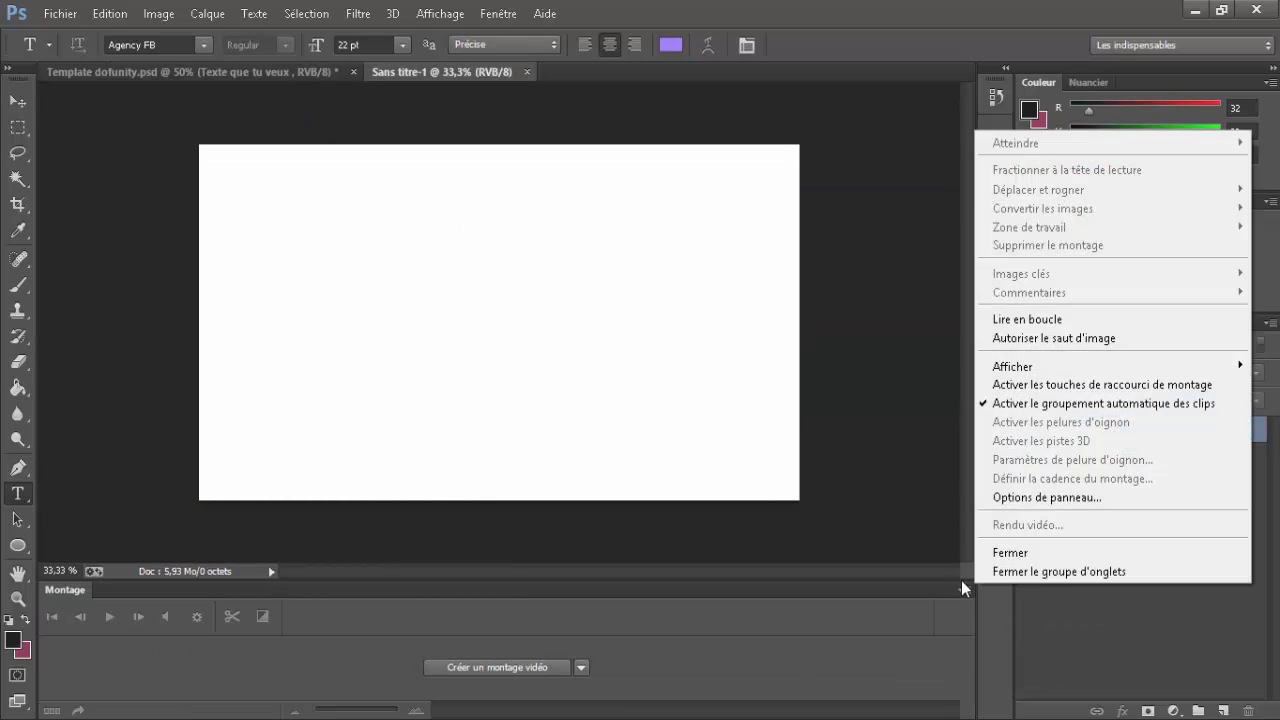
{"action": "left_click", "coordinate": [978, 552]}
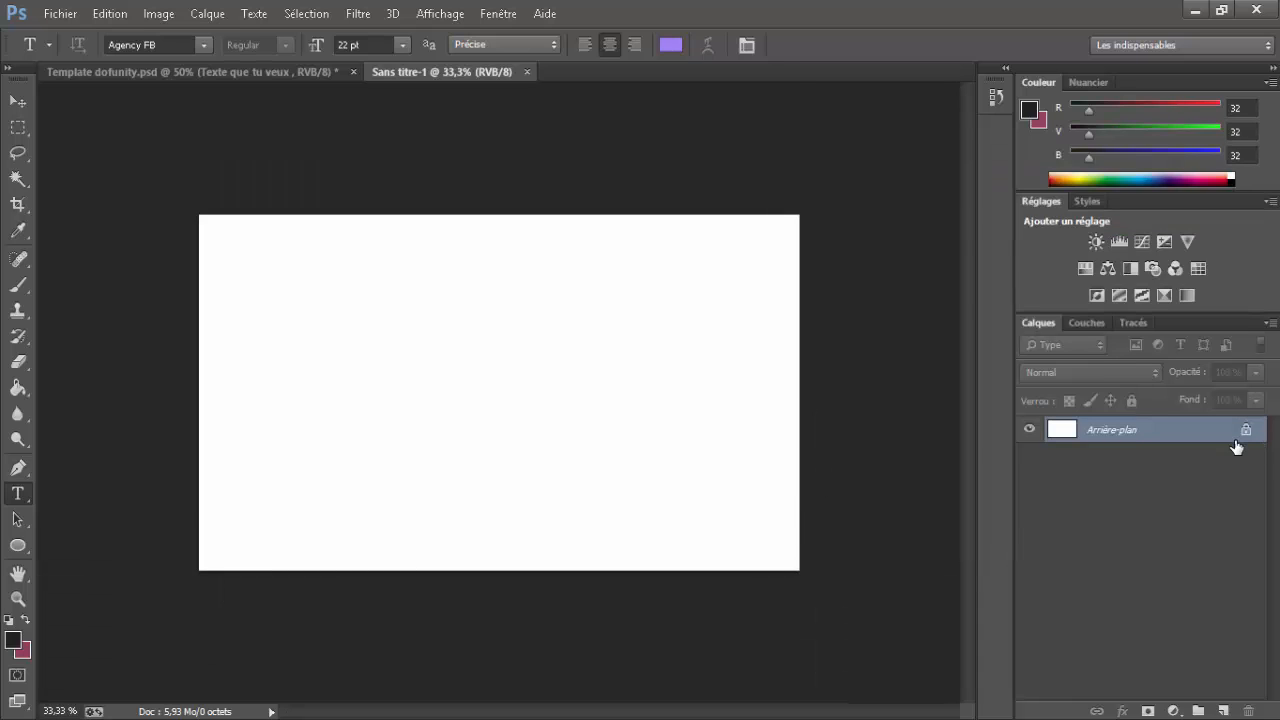
{"action": "double_click", "coordinate": [1237, 440]}
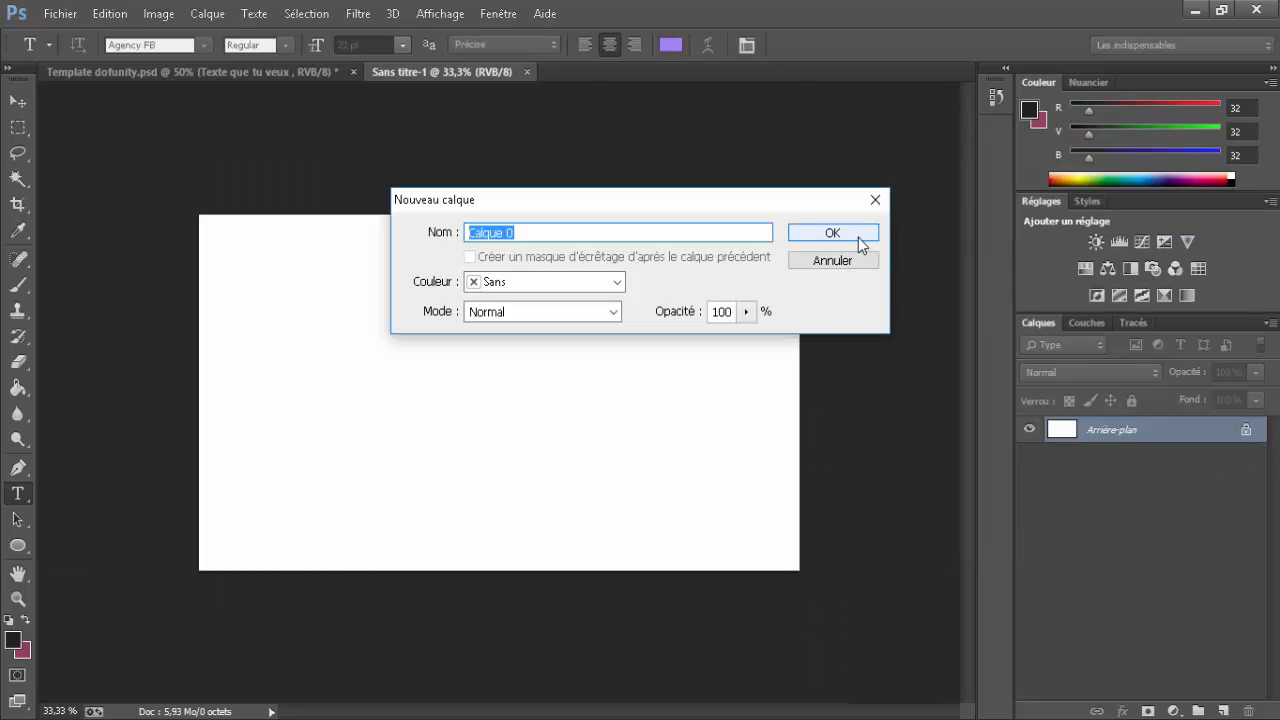
{"action": "left_click", "coordinate": [858, 241]}
Place the "fond miniature" image from the GFX "Photoshop Outils" folder into the document as an embedded object
{"action": "left_click", "coordinate": [60, 14]}
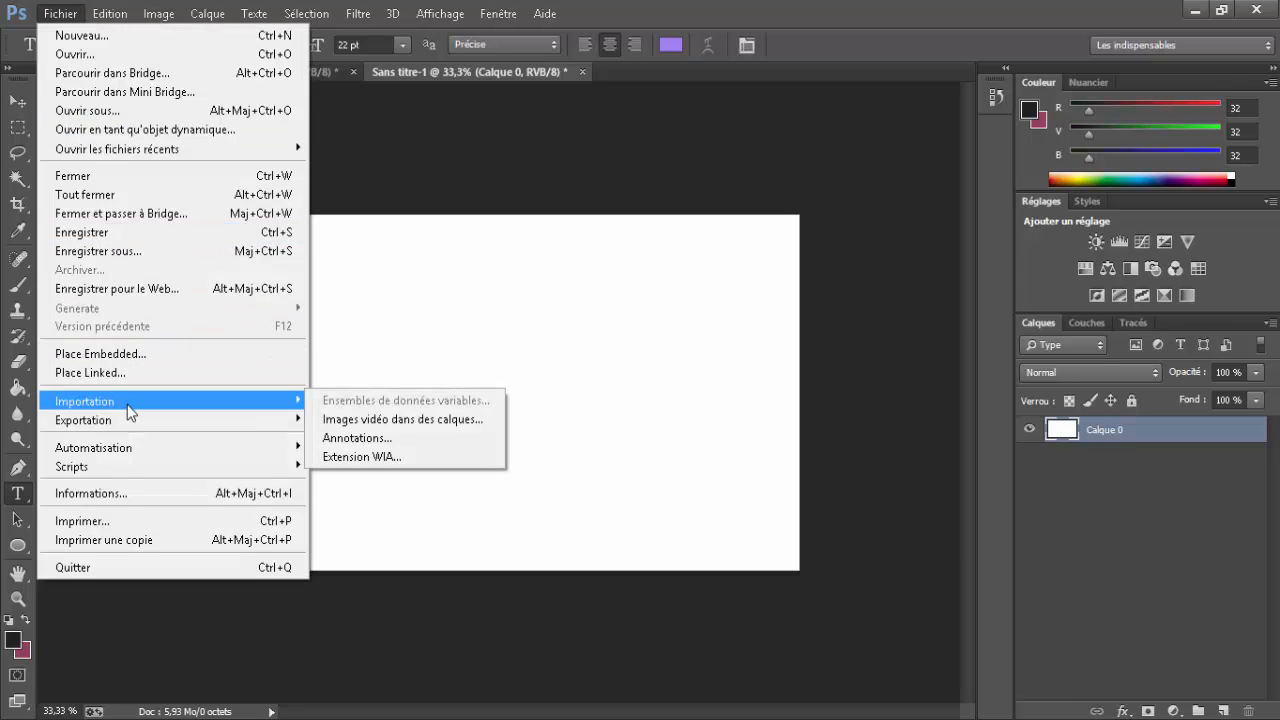
{"action": "mouse_move", "coordinate": [197, 455]}
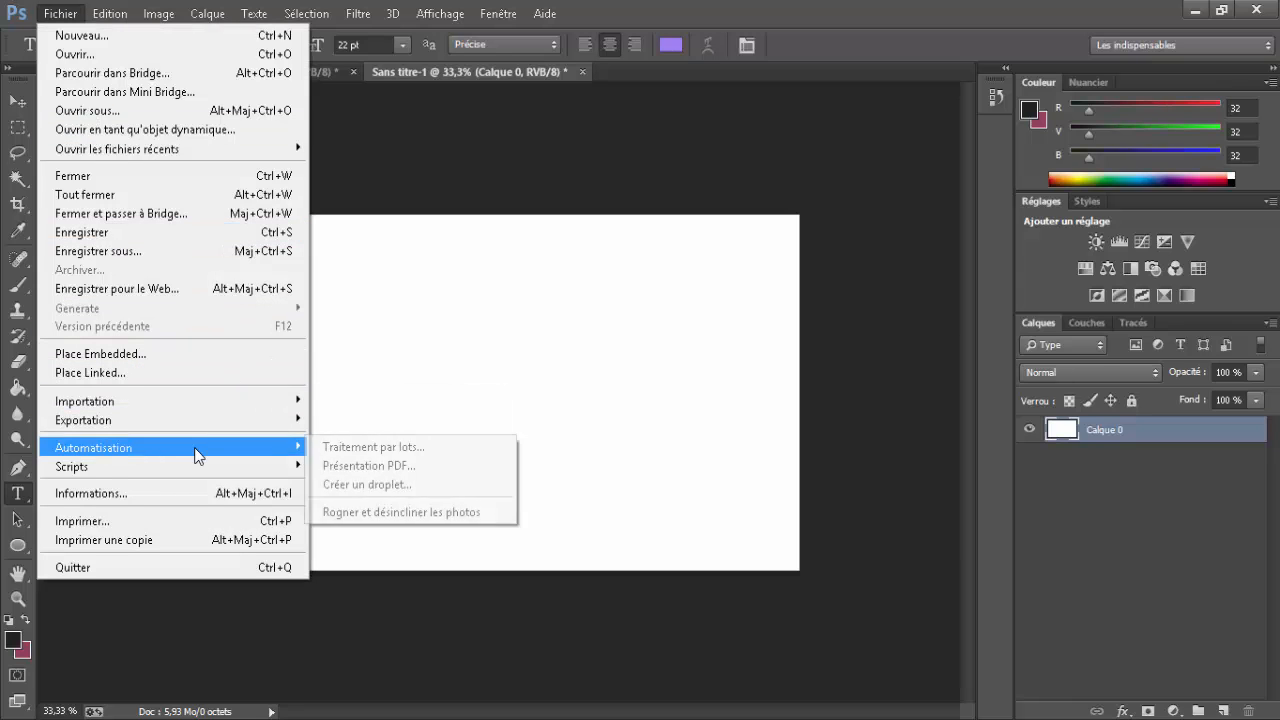
{"action": "left_click", "coordinate": [166, 355]}
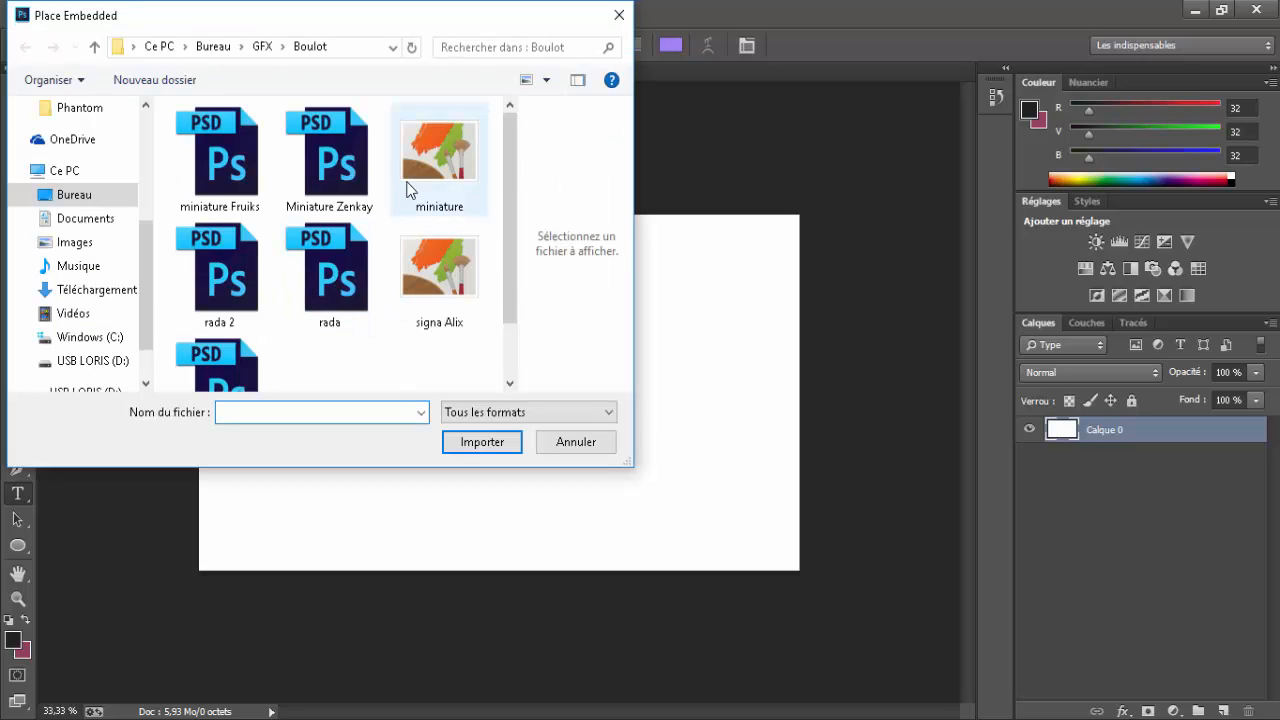
{"action": "left_click_drag", "start_coordinate": [503, 200], "coordinate": [516, 290]}
{"action": "scroll", "coordinate": [433, 304], "scroll_direction": "up", "scroll_amount": 2}
{"action": "left_click", "coordinate": [256, 49]}
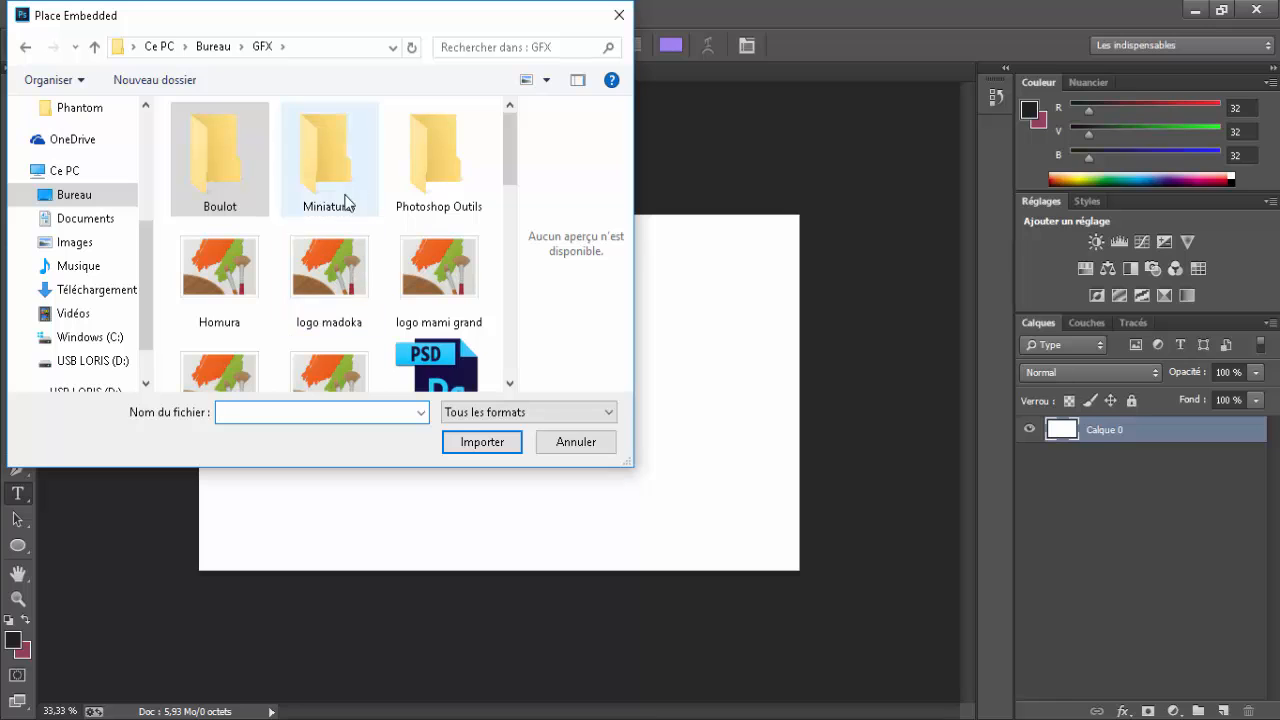
{"action": "mouse_move", "coordinate": [514, 163]}
{"action": "left_mouse_down"}
{"action": "mouse_move", "coordinate": [492, 363]}
{"action": "mouse_move", "coordinate": [520, 126]}
{"action": "left_mouse_up"}
{"action": "double_click", "coordinate": [437, 158]}
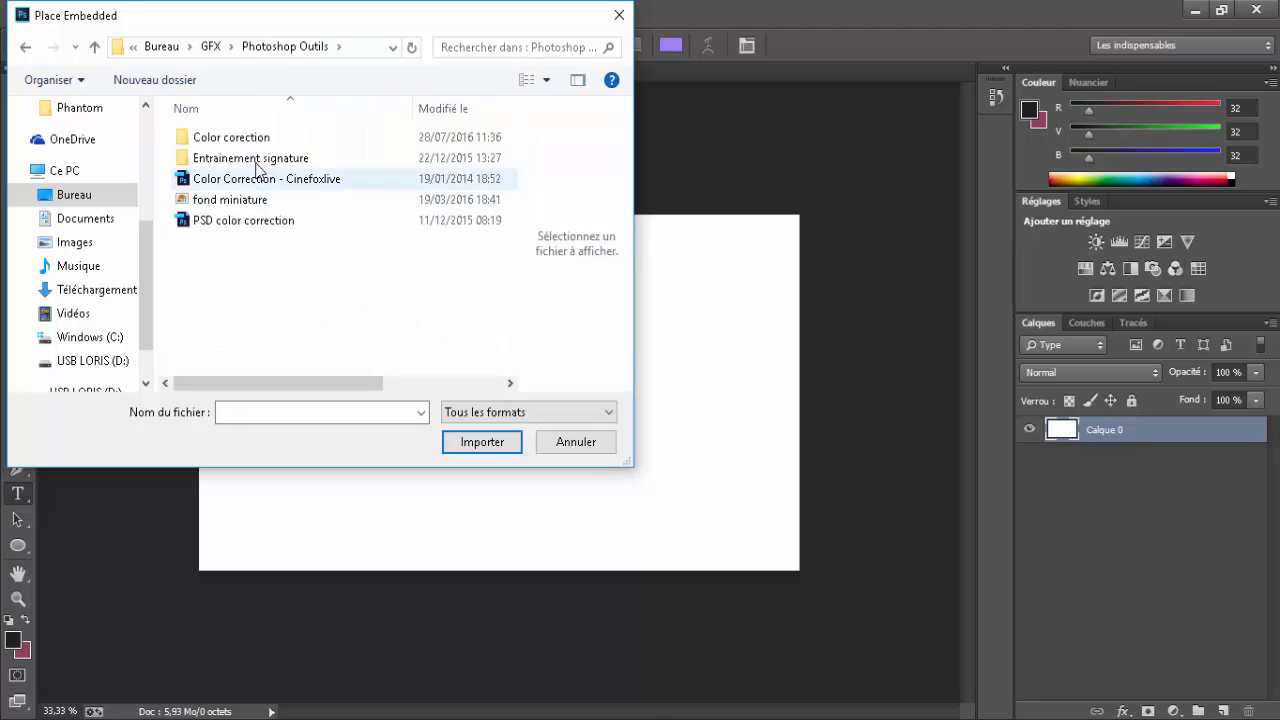
{"action": "double_click", "coordinate": [236, 147]}
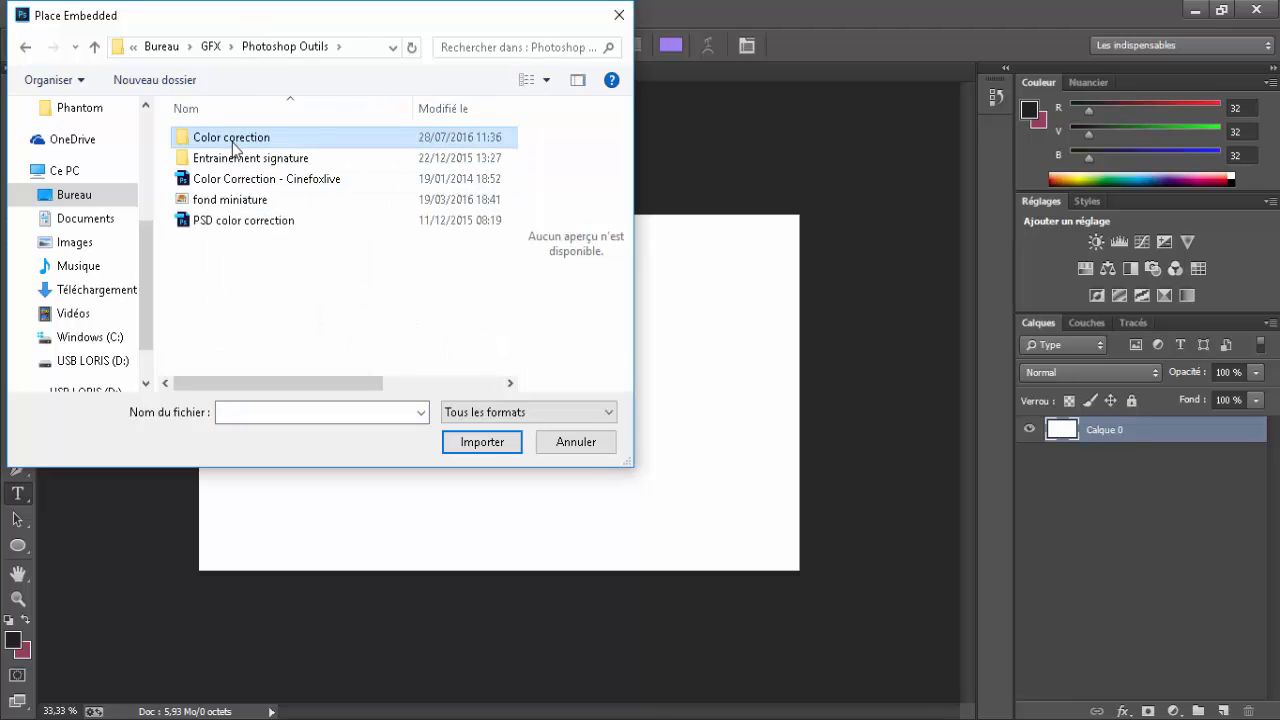
{"action": "key", "text": "alt+Left"}
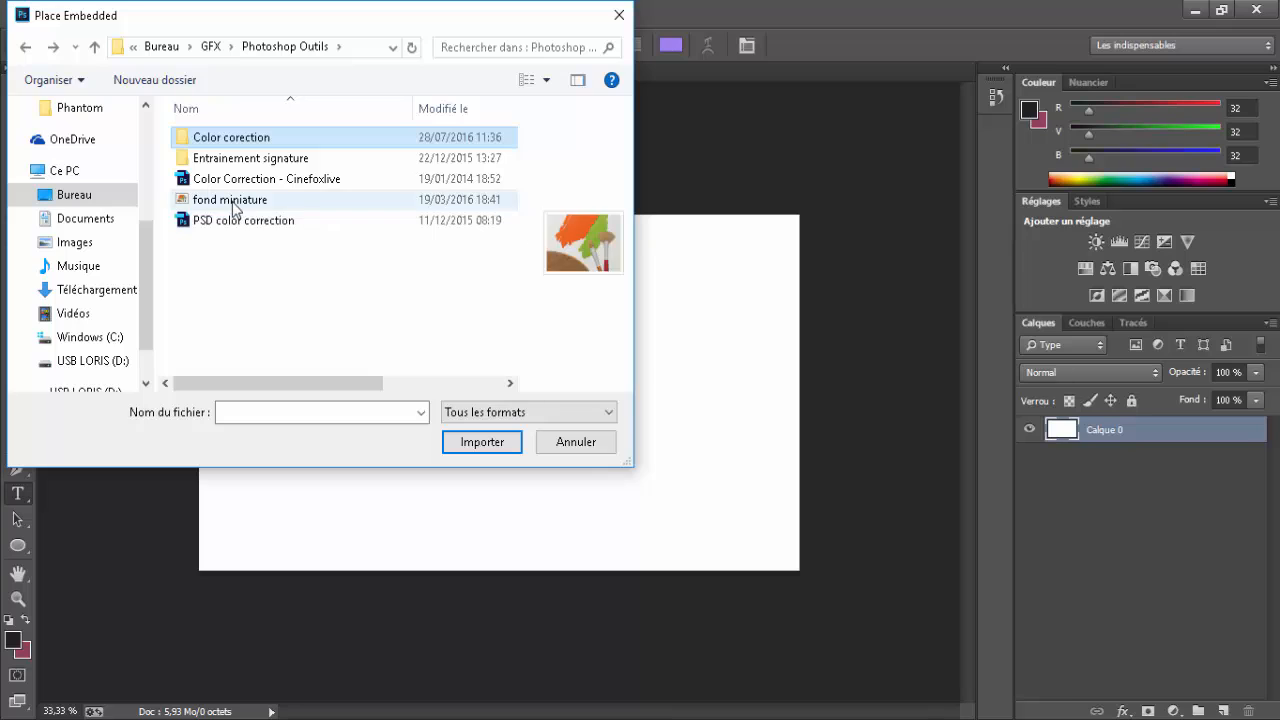
{"action": "double_click", "coordinate": [236, 200]}
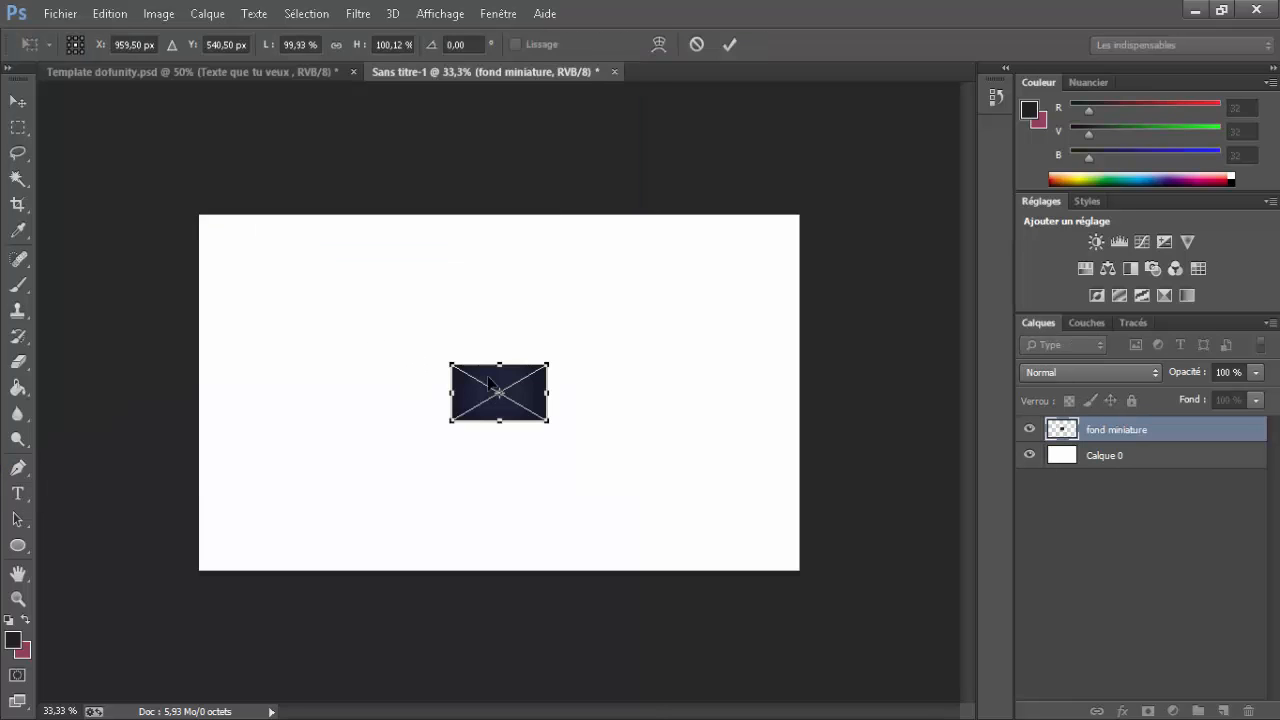
Enlarge the placed "fond miniature" image from its centre to about 677% so it covers the whole canvas
{"action": "left_click_drag", "start_coordinate": [549, 364], "coordinate": [823, 200]}
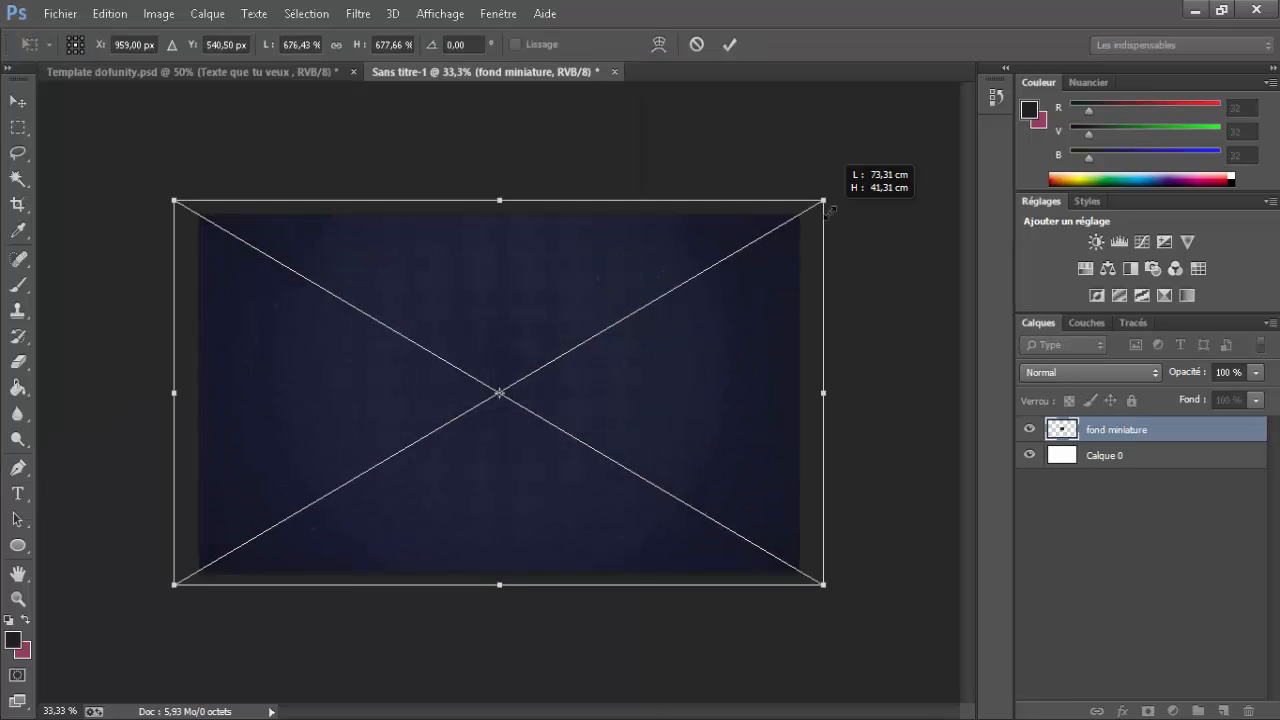
{"action": "left_click", "coordinate": [730, 44]}
{"action": "key", "text": "t"}
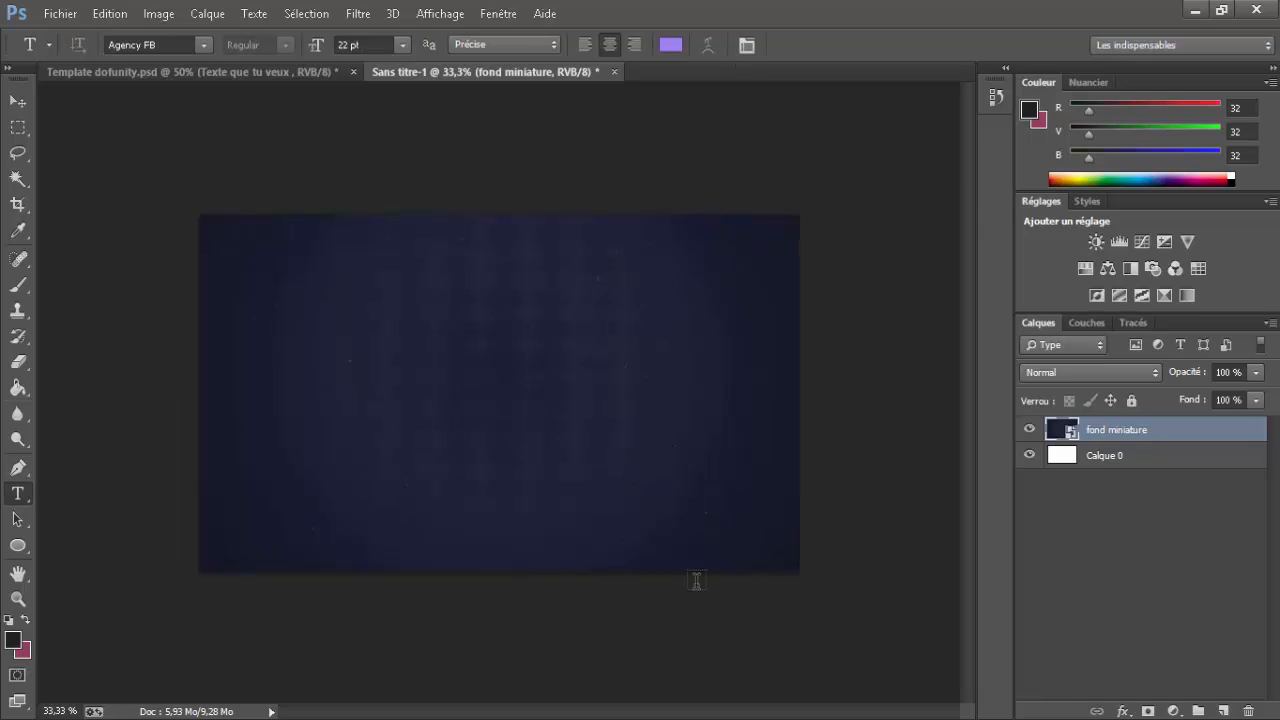
{"action": "left_click", "coordinate": [722, 719]}
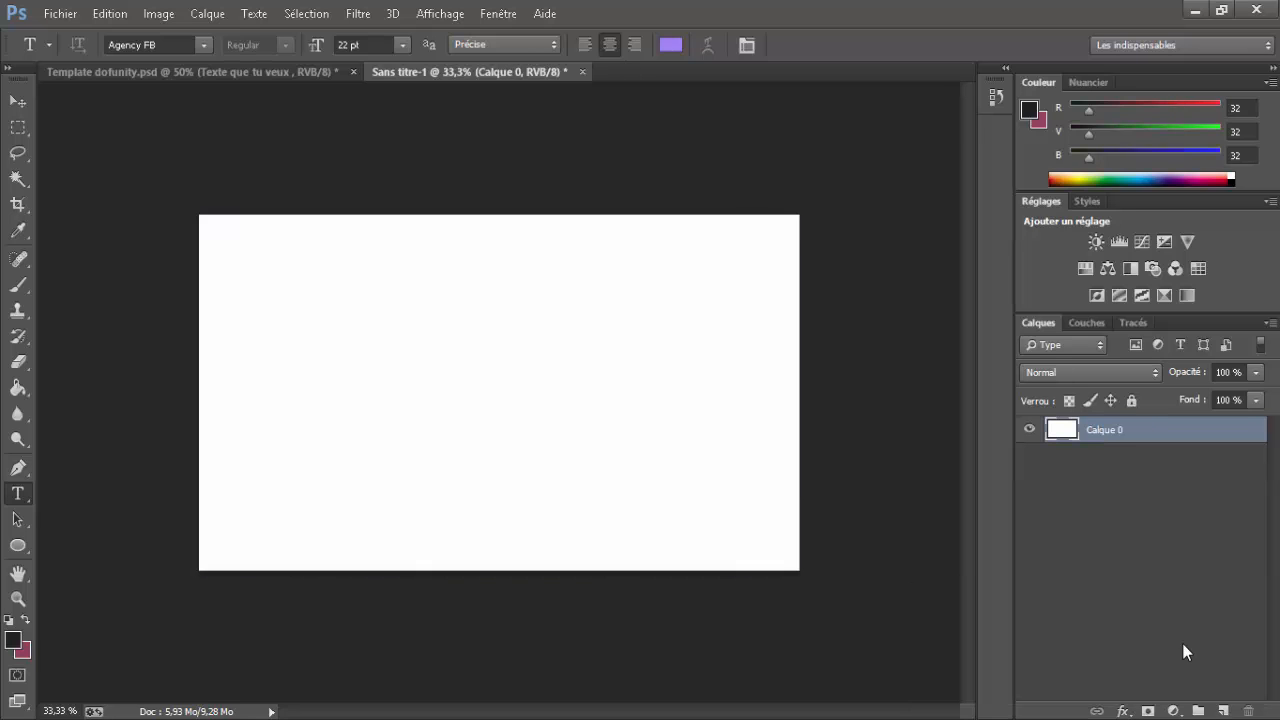
Place the "fond call of duty" image from the Bureau folder as an embedded object and enlarge it to about 228% to cover the canvas
{"action": "left_click", "coordinate": [70, 12]}
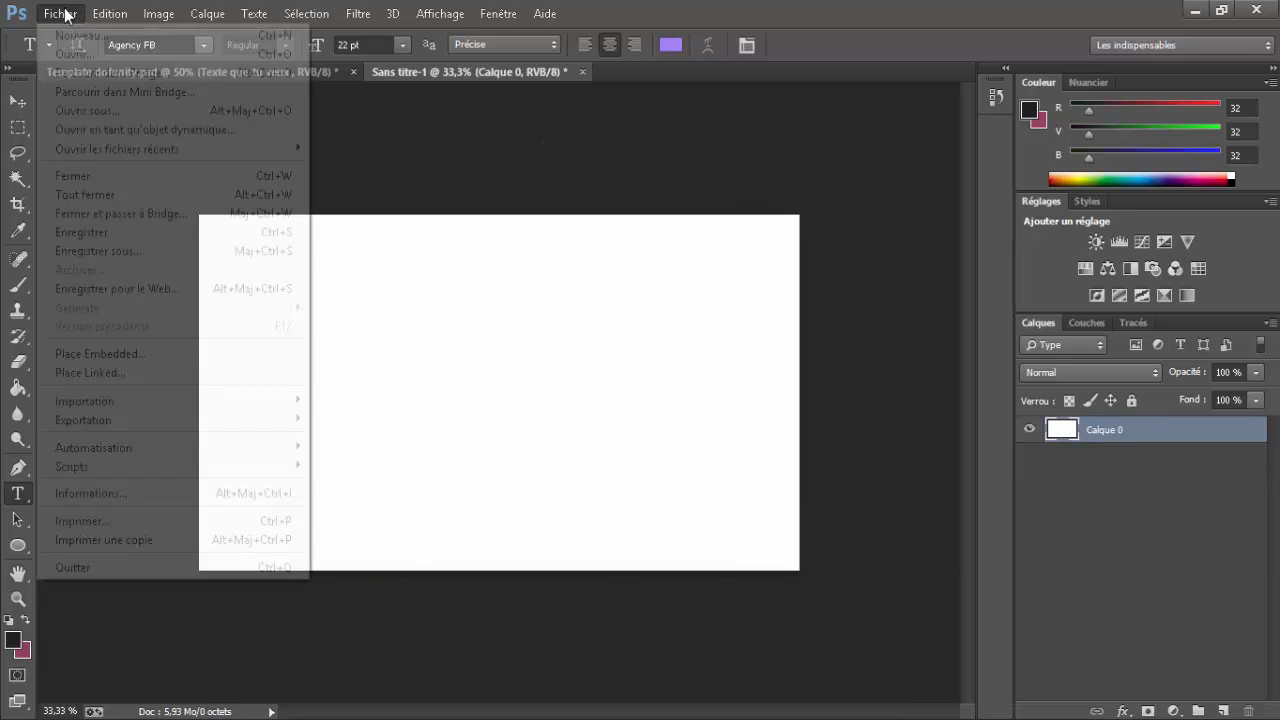
{"action": "left_click", "coordinate": [120, 351]}
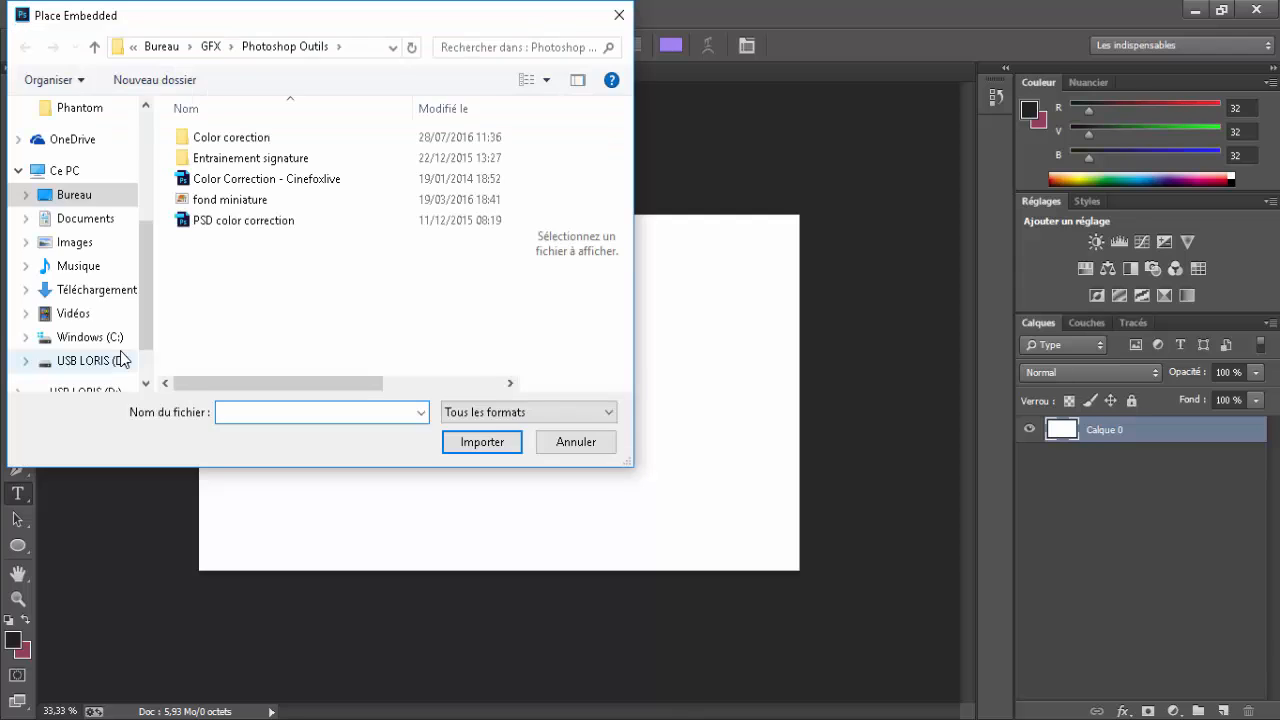
{"action": "left_click", "coordinate": [78, 197]}
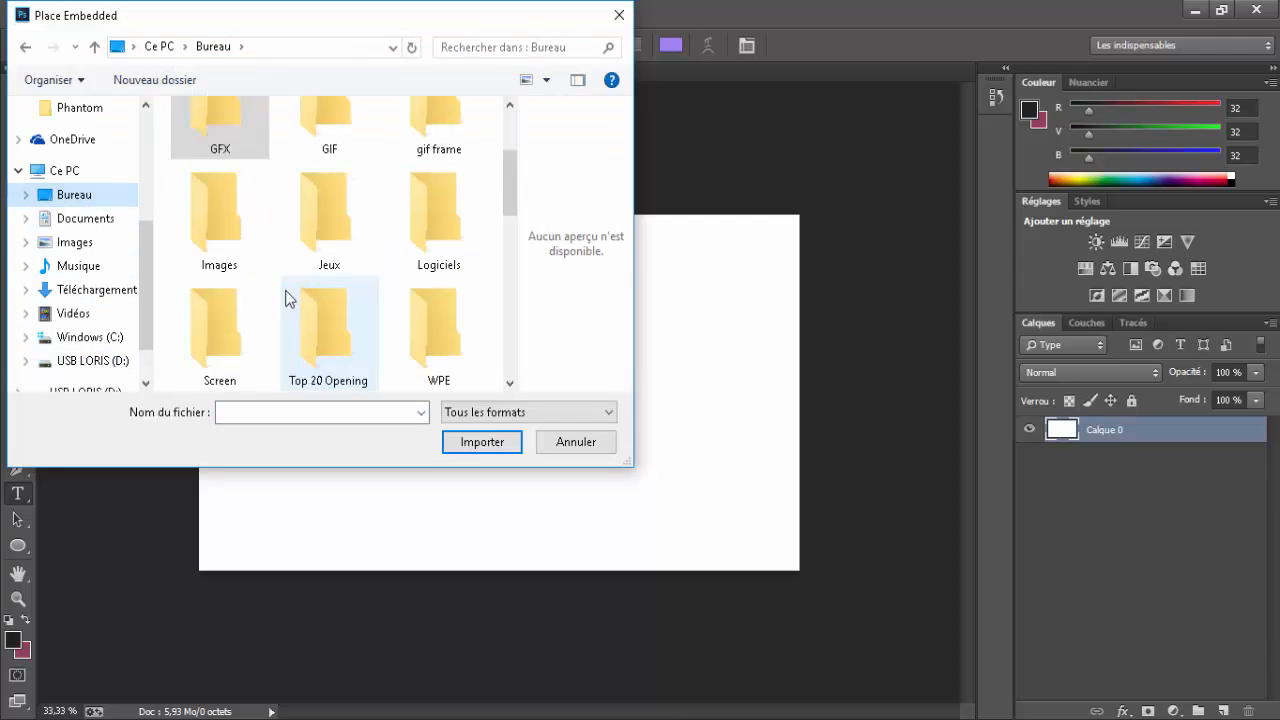
{"action": "scroll", "coordinate": [330, 285], "scroll_direction": "down", "scroll_amount": 5}
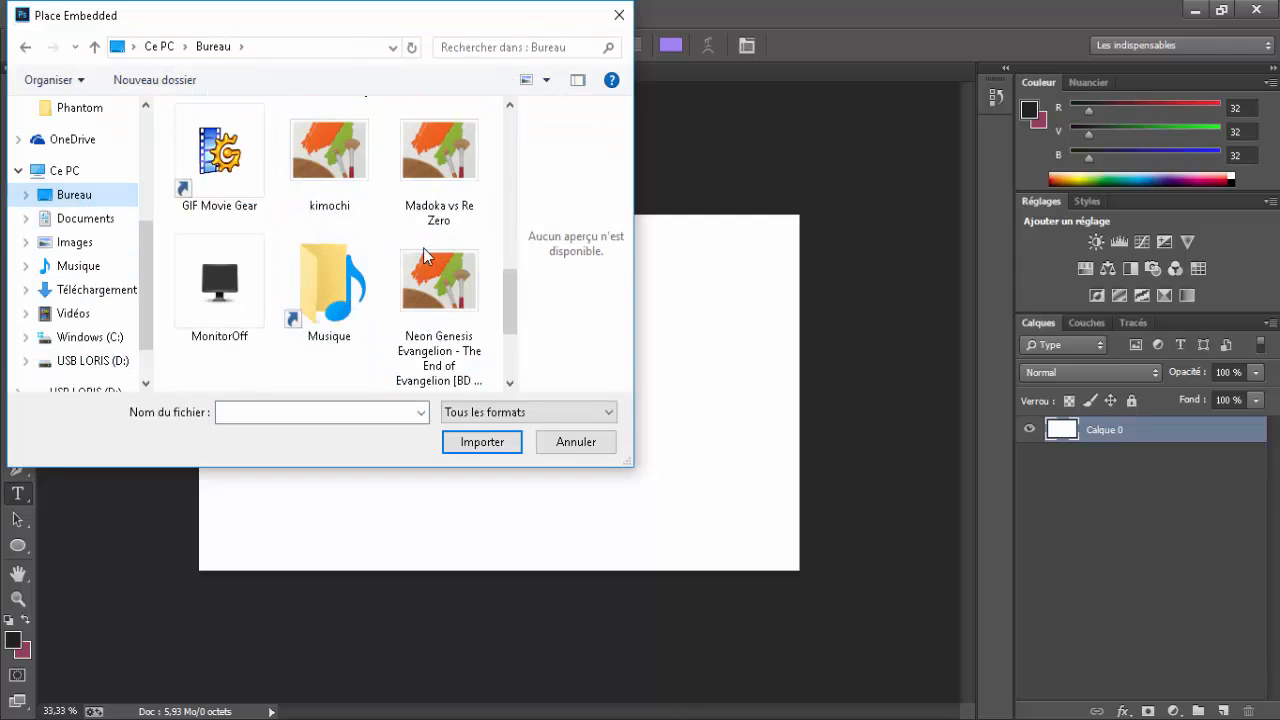
{"action": "scroll", "coordinate": [430, 300], "scroll_direction": "up", "scroll_amount": 3}
{"action": "double_click", "coordinate": [335, 258]}
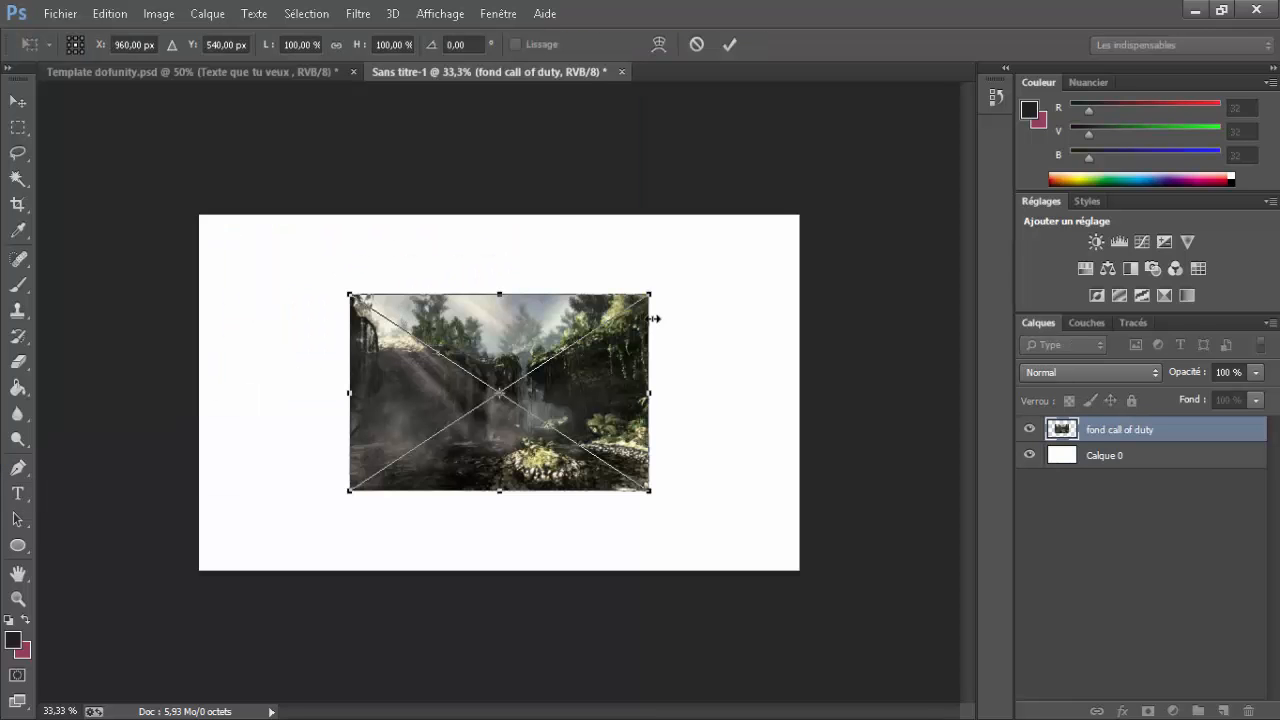
{"action": "left_click_drag", "start_coordinate": [648, 291], "coordinate": [841, 168]}
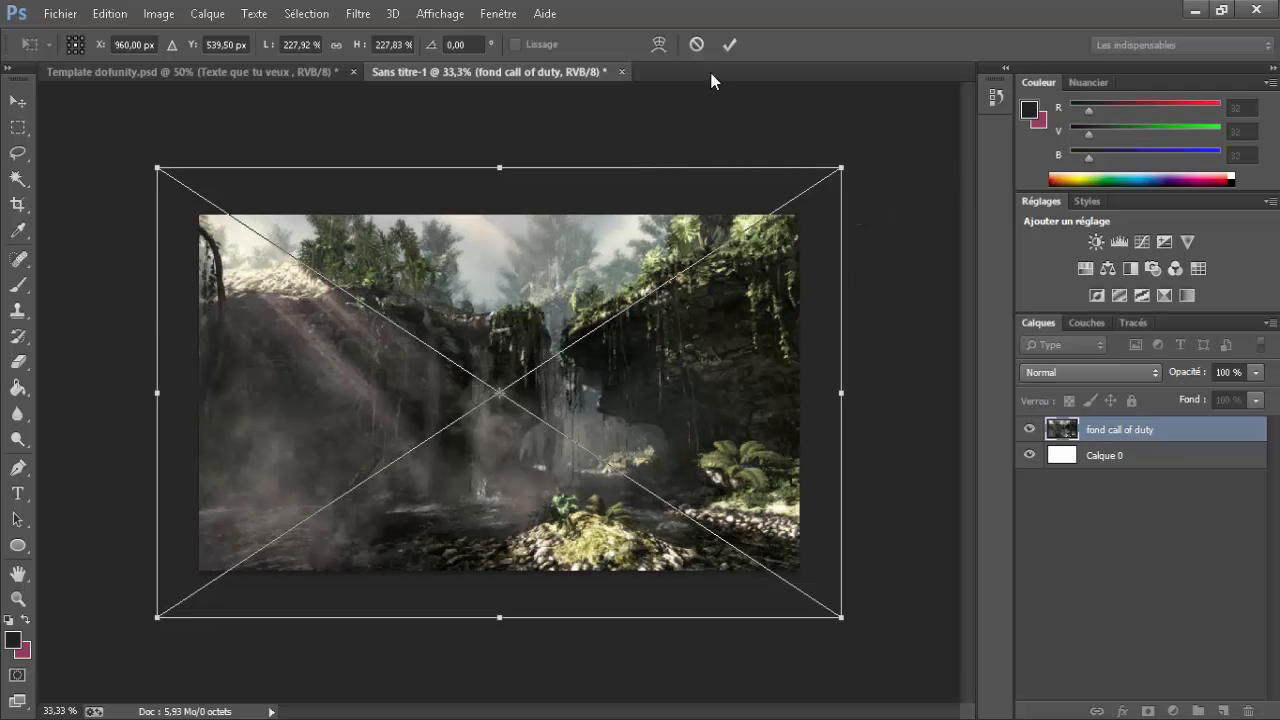
{"action": "key", "text": "t"}
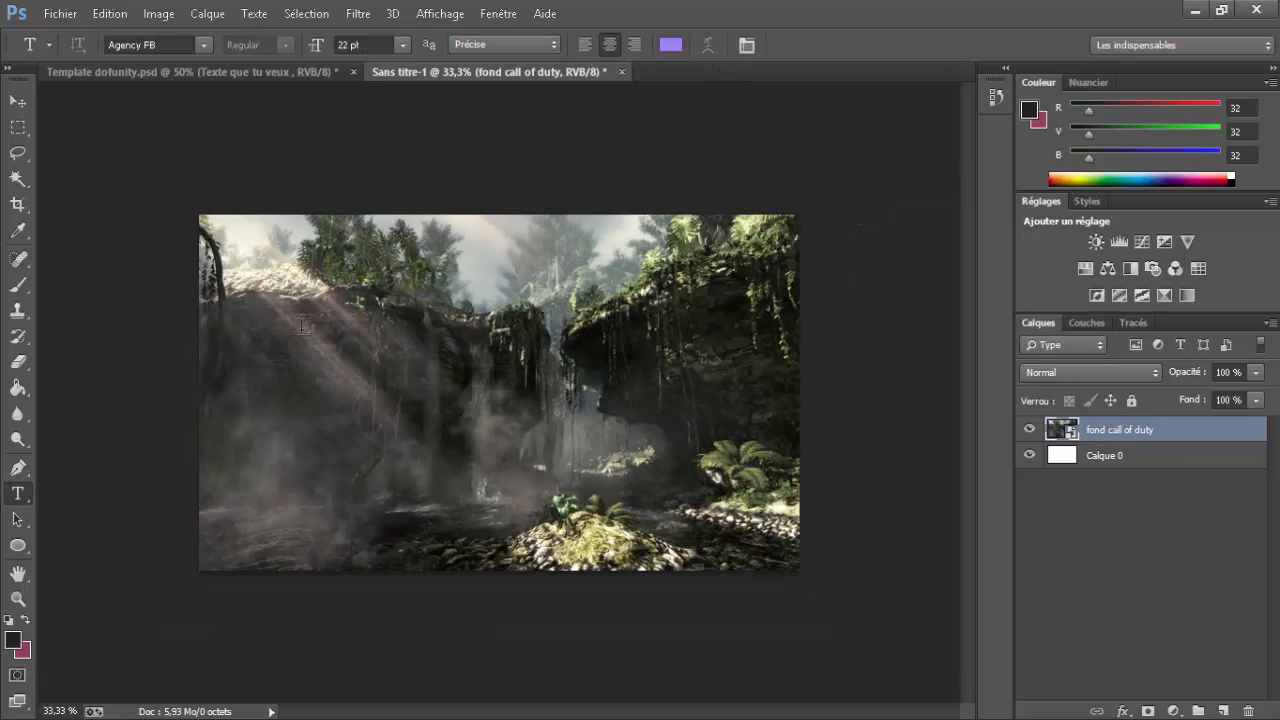
Place the "Soldat de profil courant BOIII" image from Youtube > Projet BOIII > PNG into the document as an embedded object
{"action": "left_click", "coordinate": [62, 13]}
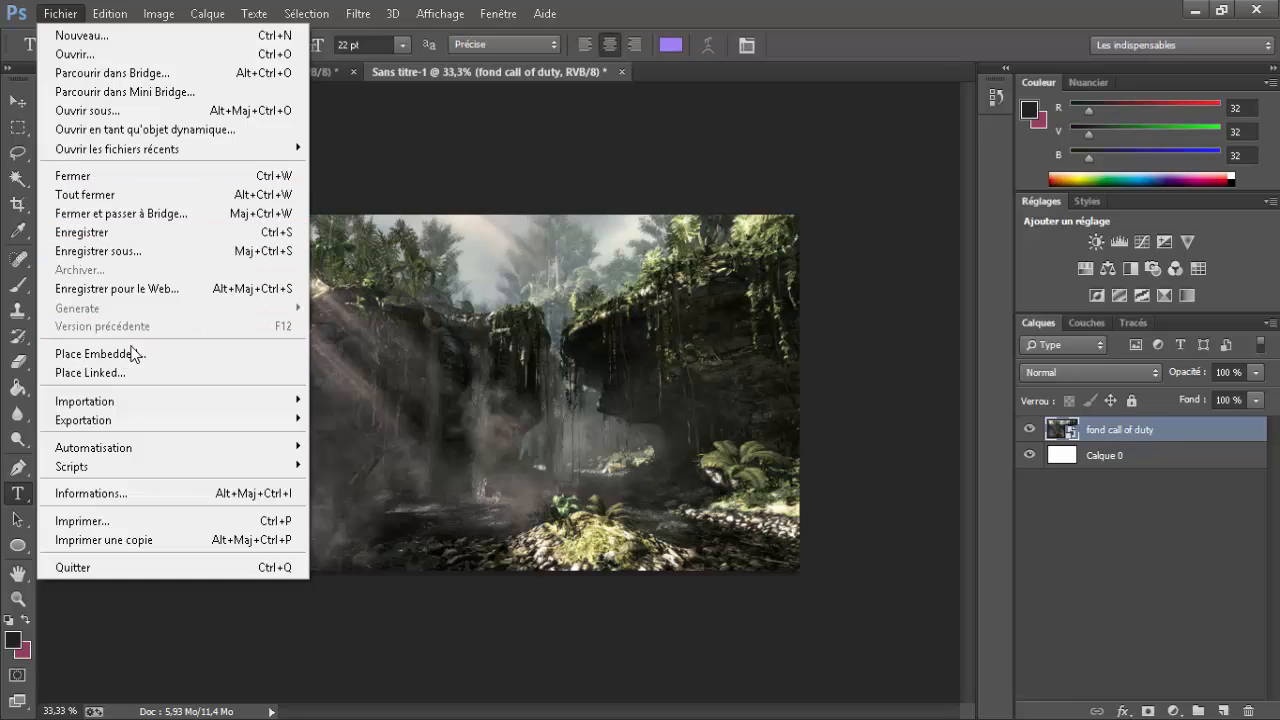
{"action": "left_click", "coordinate": [380, 420]}
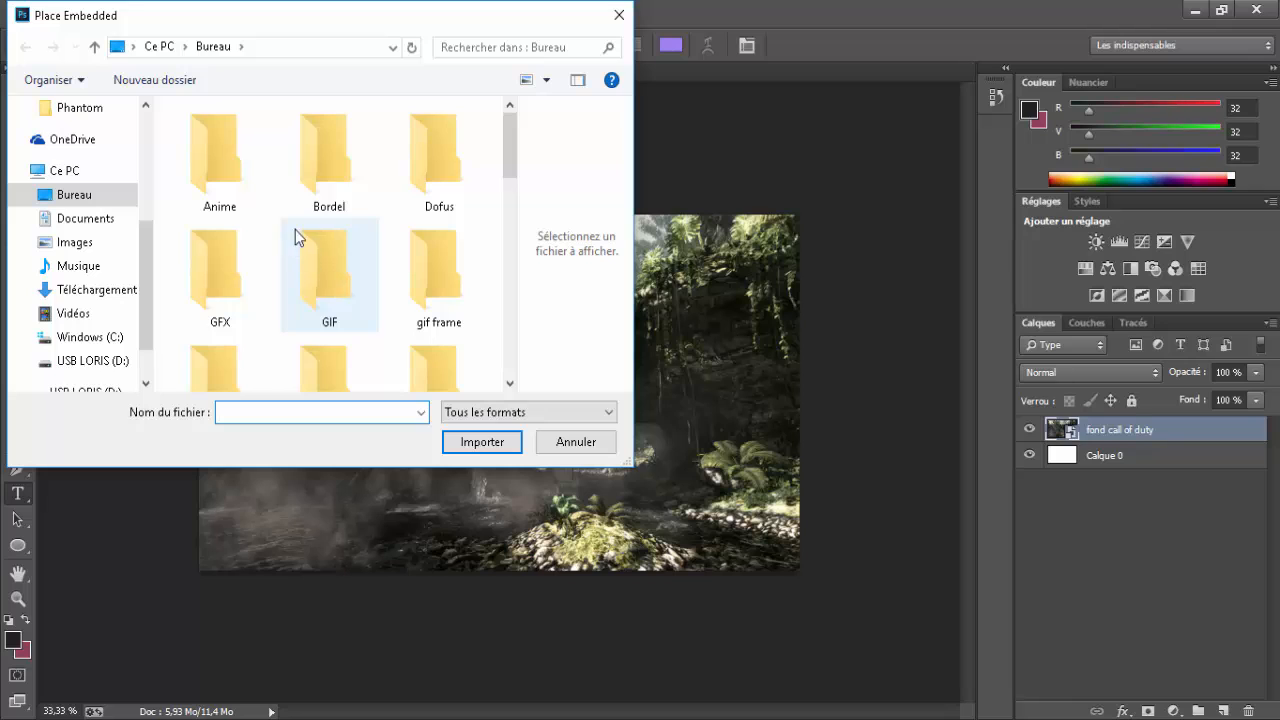
{"action": "scroll", "coordinate": [330, 220], "scroll_direction": "down", "scroll_amount": 1}
{"action": "scroll", "coordinate": [340, 300], "scroll_direction": "down", "scroll_amount": 2}
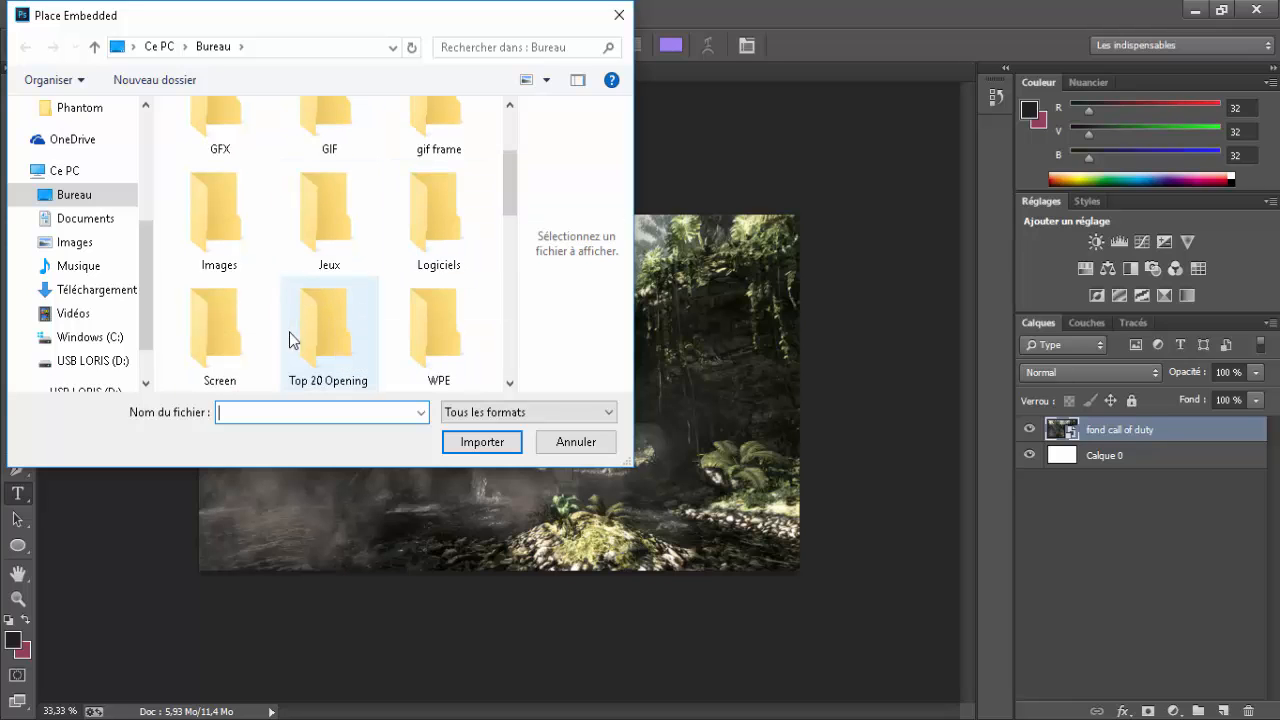
{"action": "scroll", "coordinate": [322, 308], "scroll_direction": "down", "scroll_amount": 1}
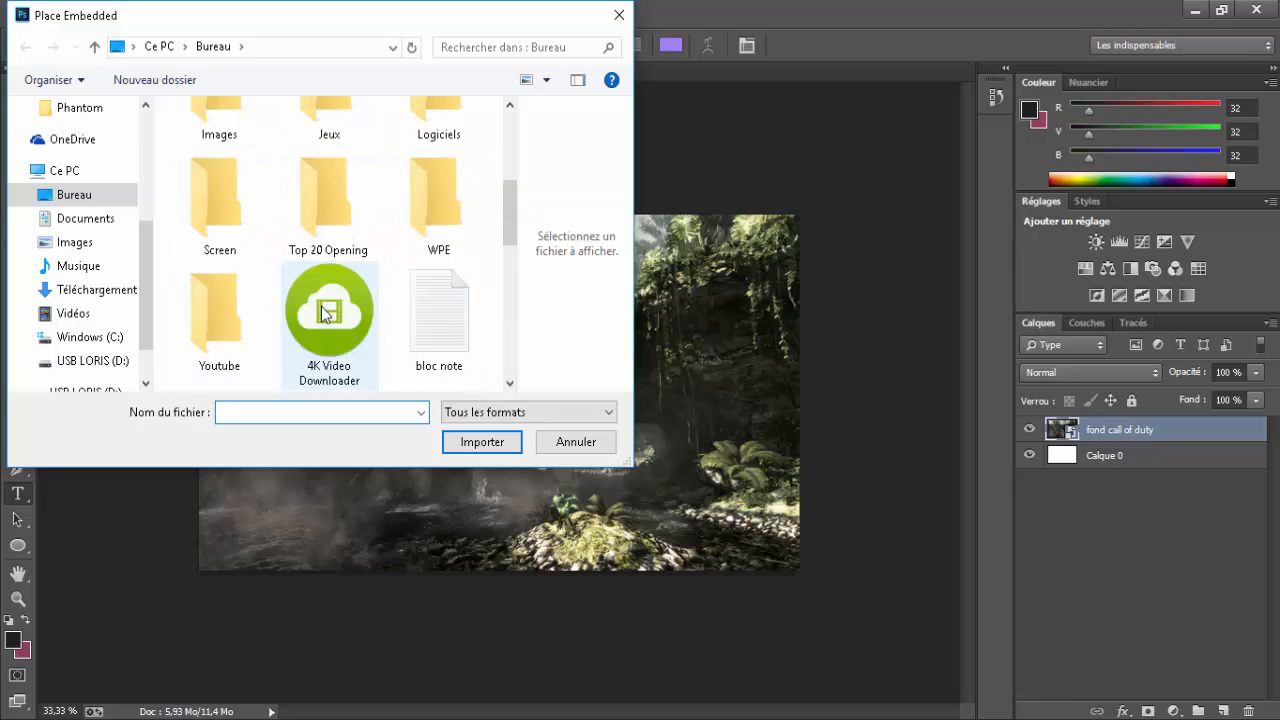
{"action": "double_click", "coordinate": [235, 308]}
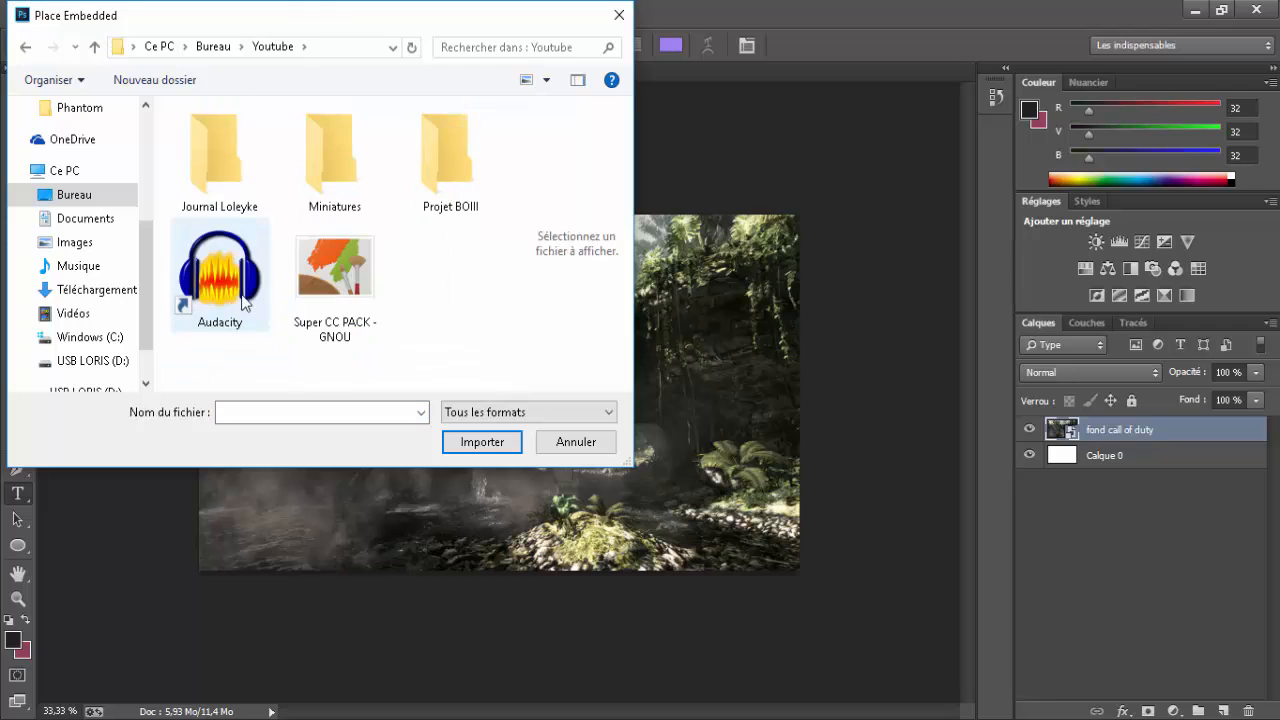
{"action": "double_click", "coordinate": [450, 152]}
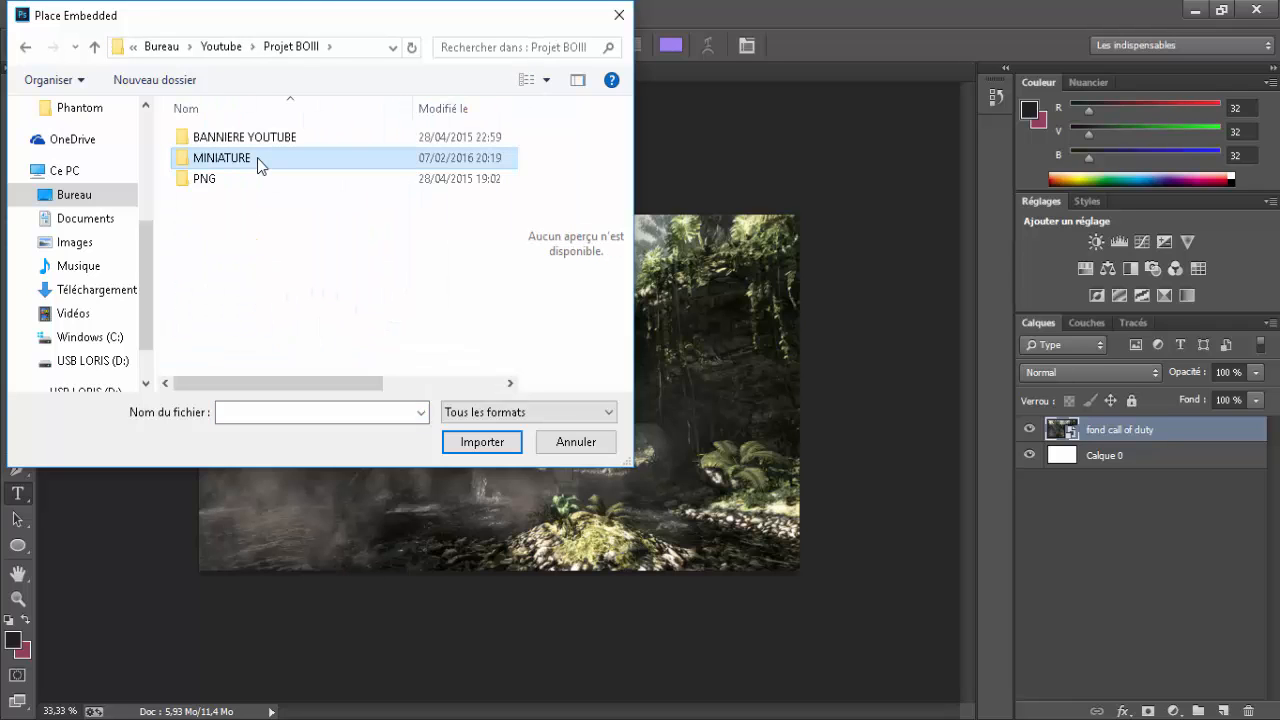
{"action": "double_click", "coordinate": [258, 162]}
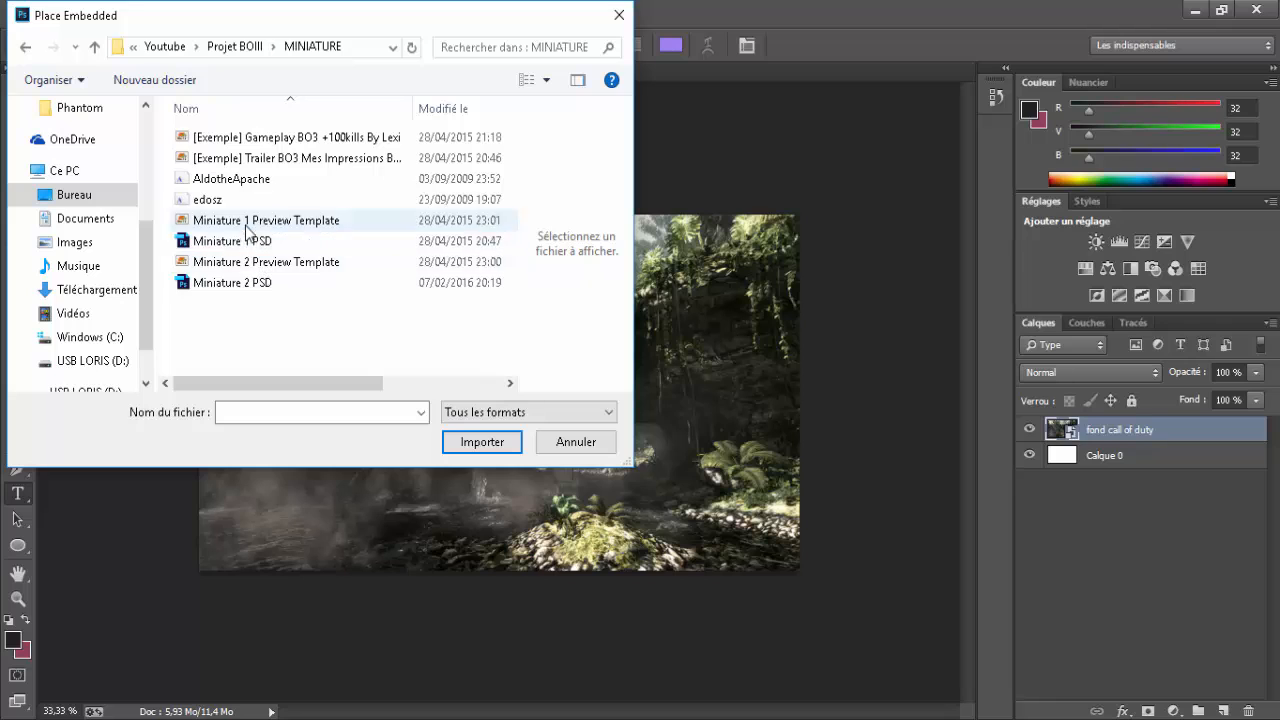
{"action": "key", "text": "BackSpace"}
{"action": "double_click", "coordinate": [222, 183]}
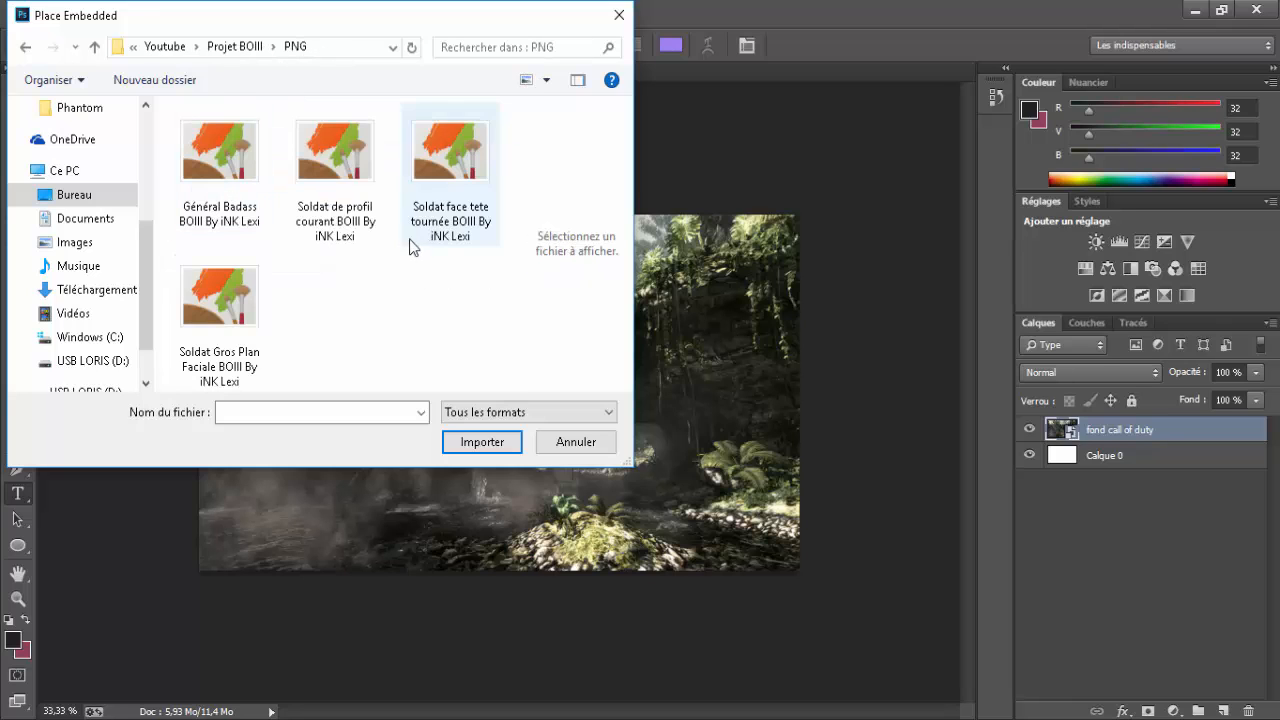
{"action": "double_click", "coordinate": [335, 218]}
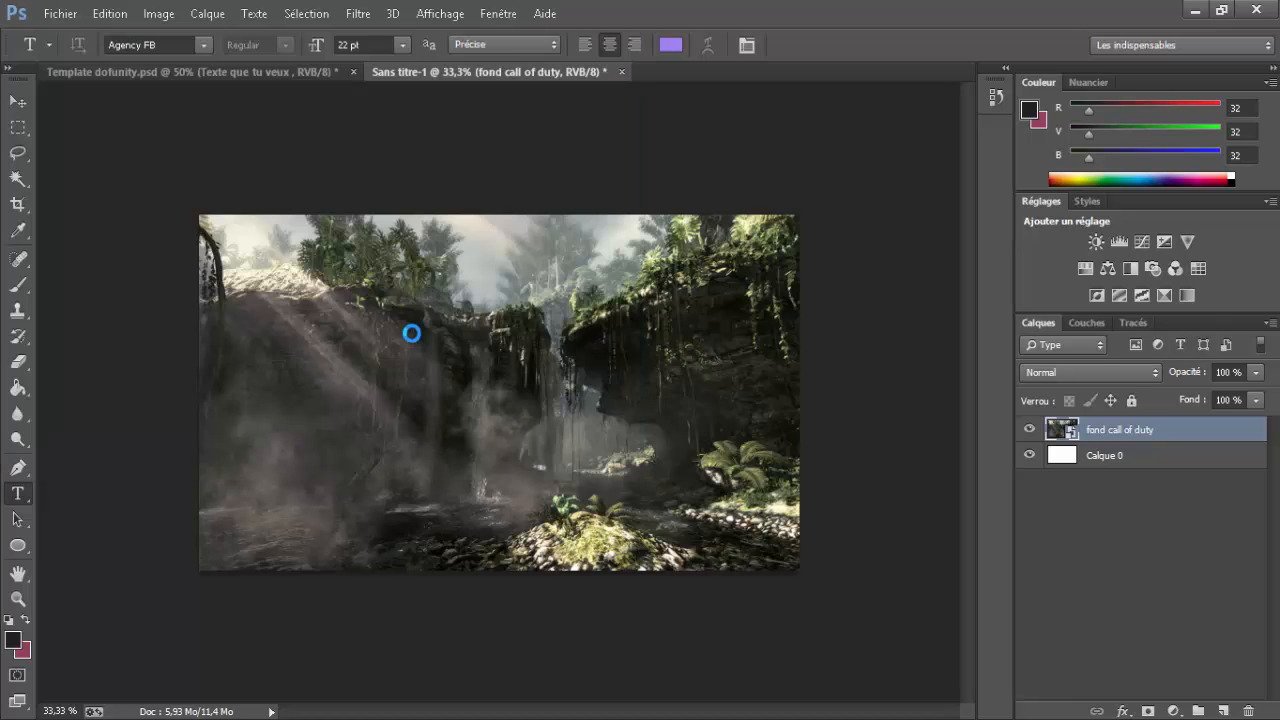
Scale the placed soldier up and position it in the lower-right part of the canvas, cropped by the lower edge
{"action": "left_click_drag", "start_coordinate": [649, 304], "coordinate": [784, 224]}
{"action": "left_click_drag", "start_coordinate": [616, 397], "coordinate": [760, 419]}
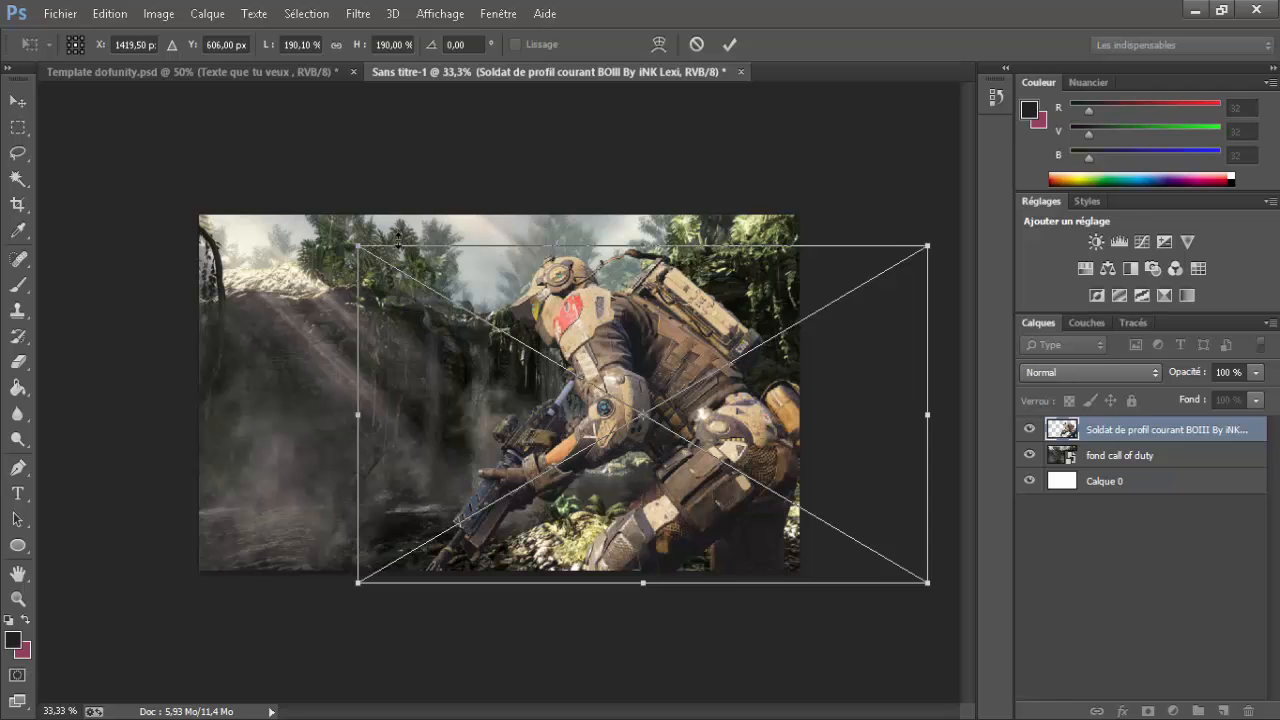
{"action": "left_click_drag", "start_coordinate": [364, 249], "coordinate": [427, 287]}
{"action": "left_click_drag", "start_coordinate": [633, 346], "coordinate": [642, 396]}
{"action": "left_click", "coordinate": [729, 44]}
{"action": "key", "text": "t"}
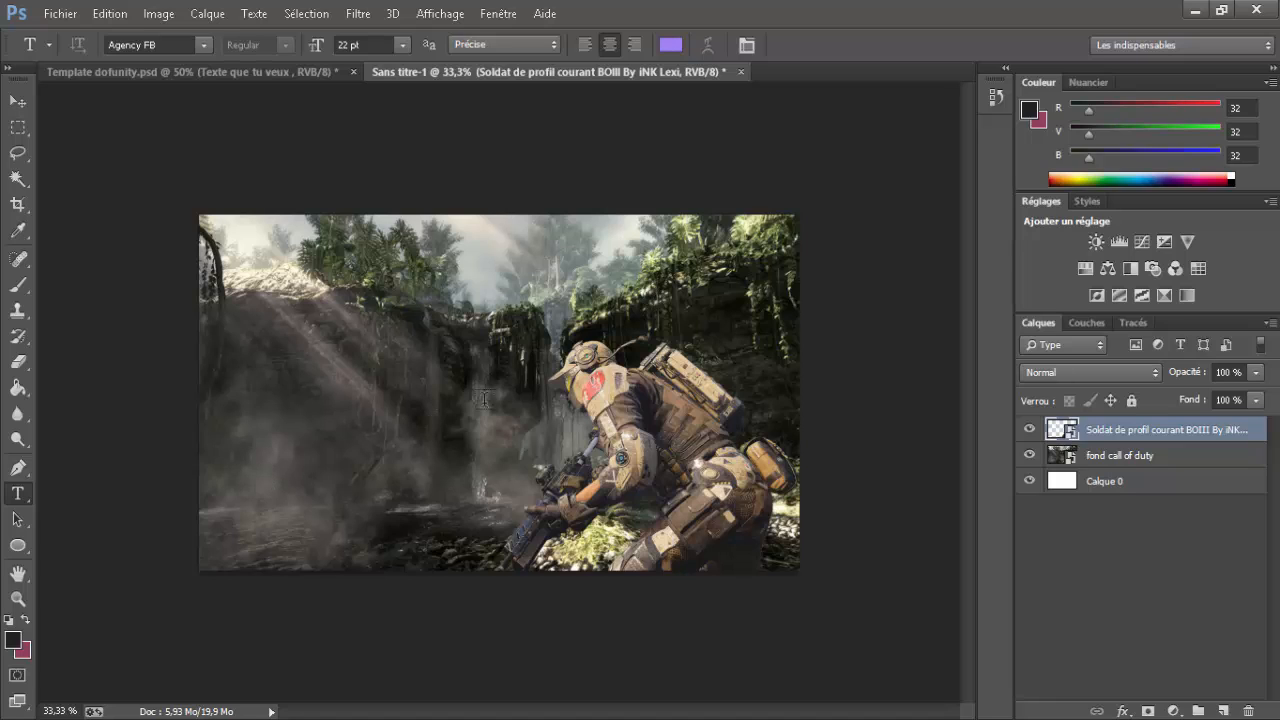
Rasterize the "fond call of duty" smart object layer so the Blur tool can work on it
{"action": "left_click", "coordinate": [1158, 455]}
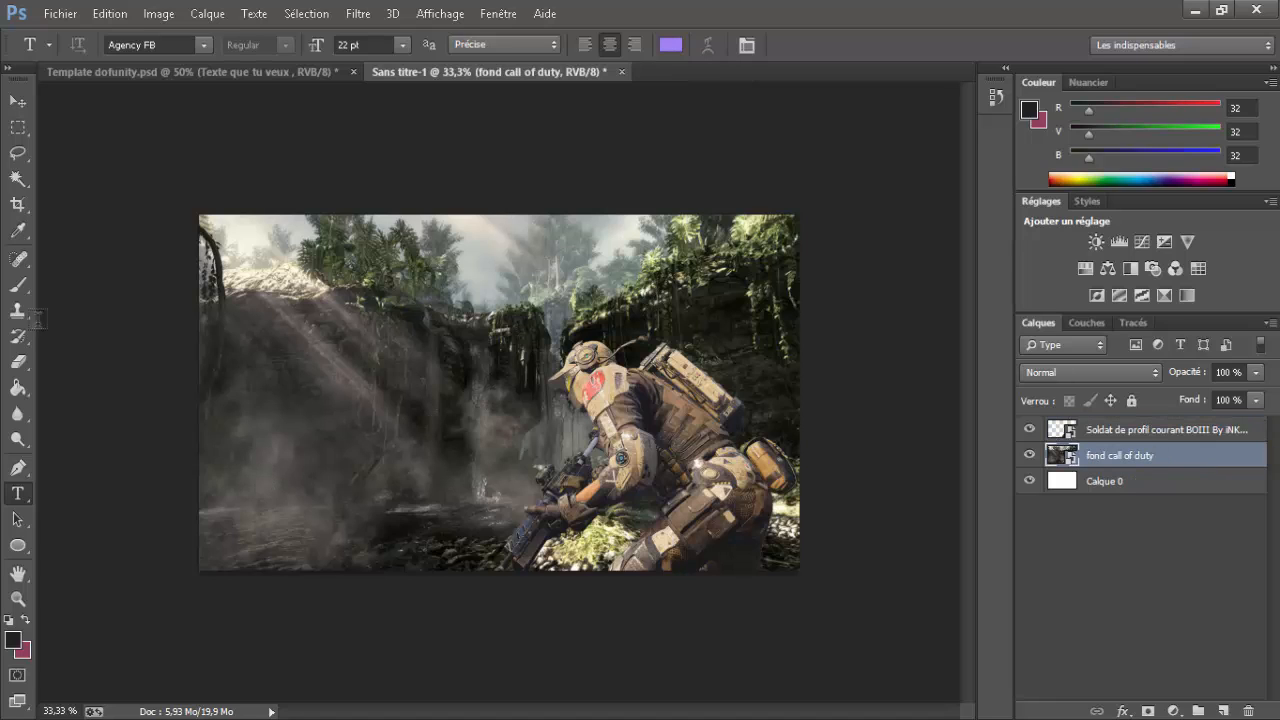
{"action": "left_click", "coordinate": [20, 414]}
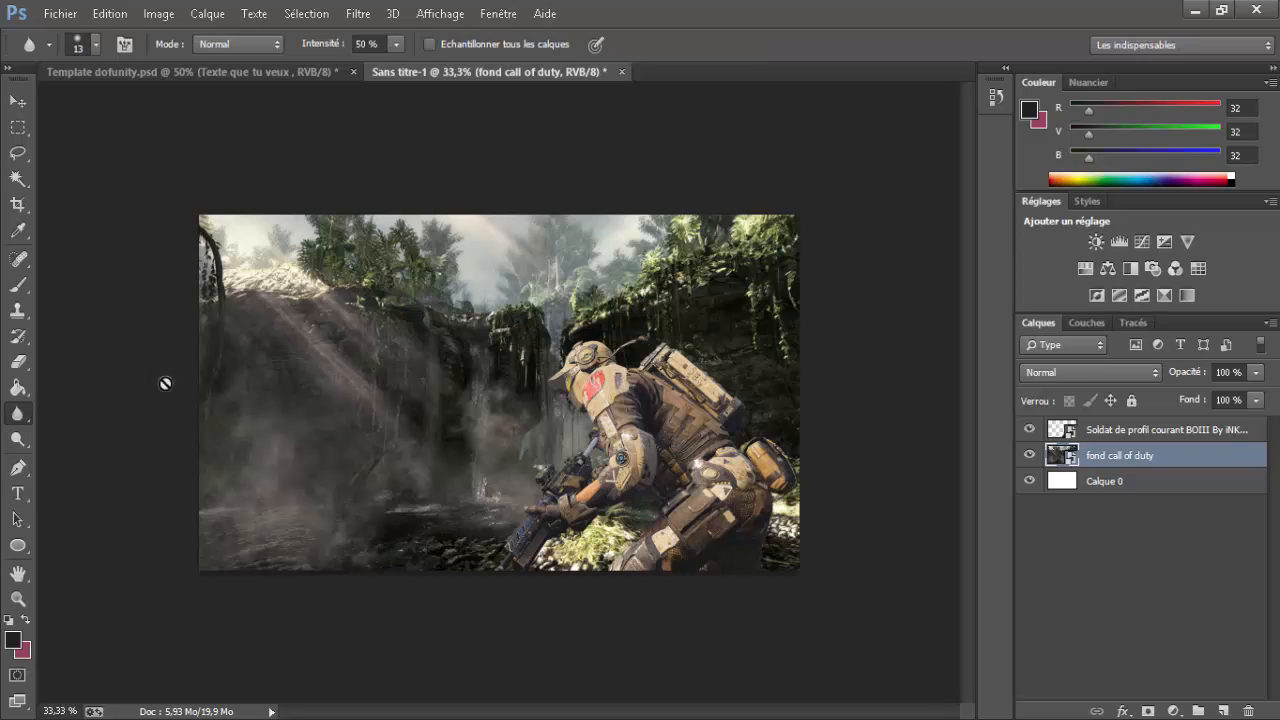
{"action": "left_click", "coordinate": [567, 382]}
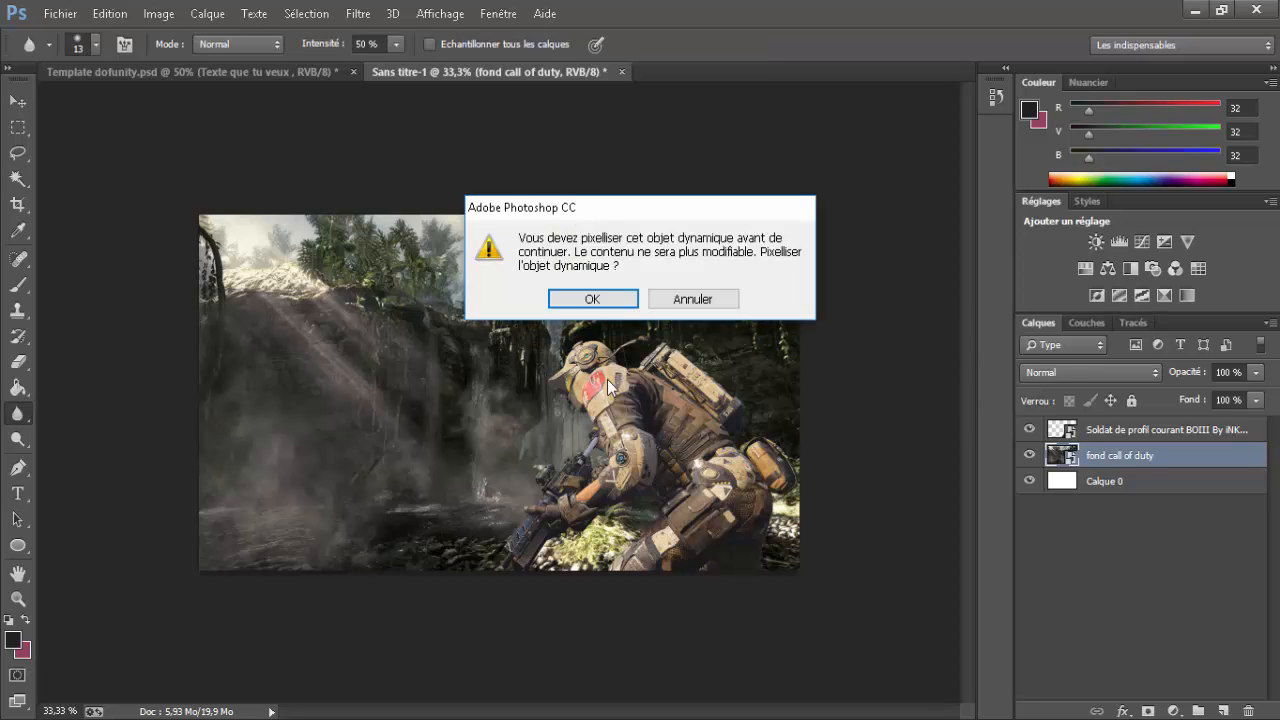
{"action": "left_click", "coordinate": [593, 300]}
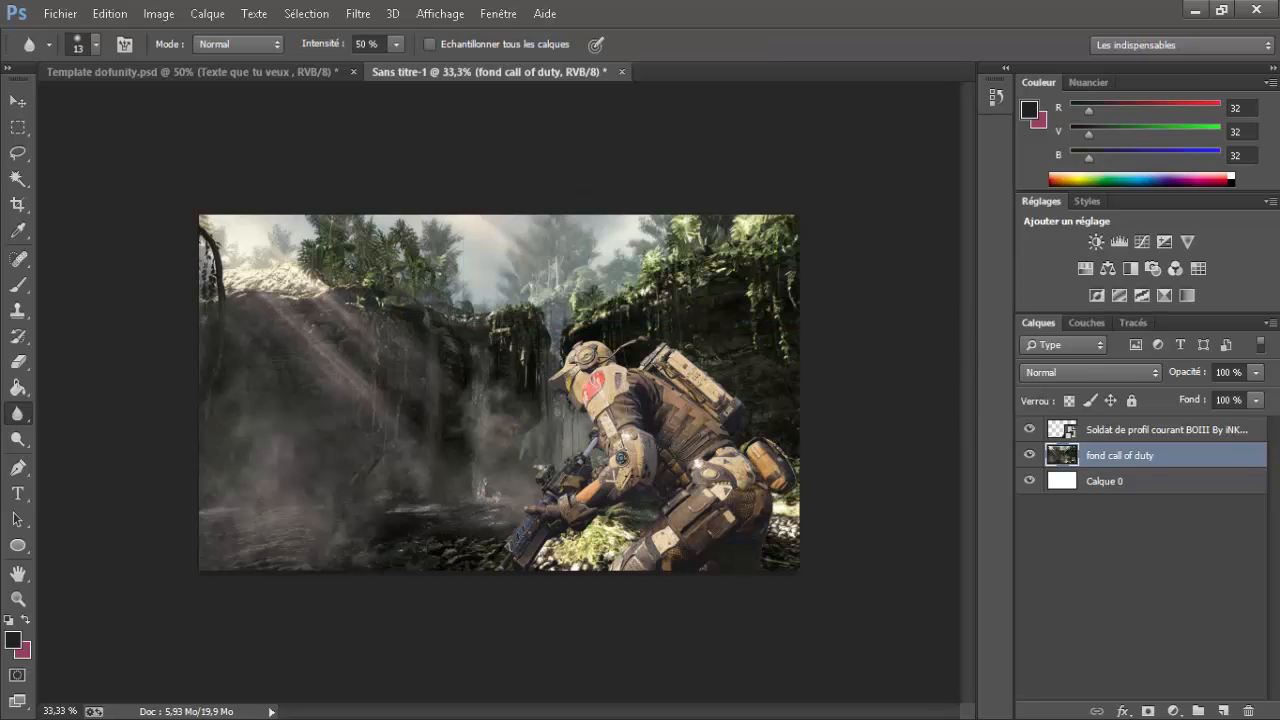
Set the Blur brush size to 360 px and blur the waterfall background behind the soldier
{"action": "left_click", "coordinate": [95, 44]}
{"action": "left_click_drag", "start_coordinate": [139, 105], "coordinate": [214, 107]}
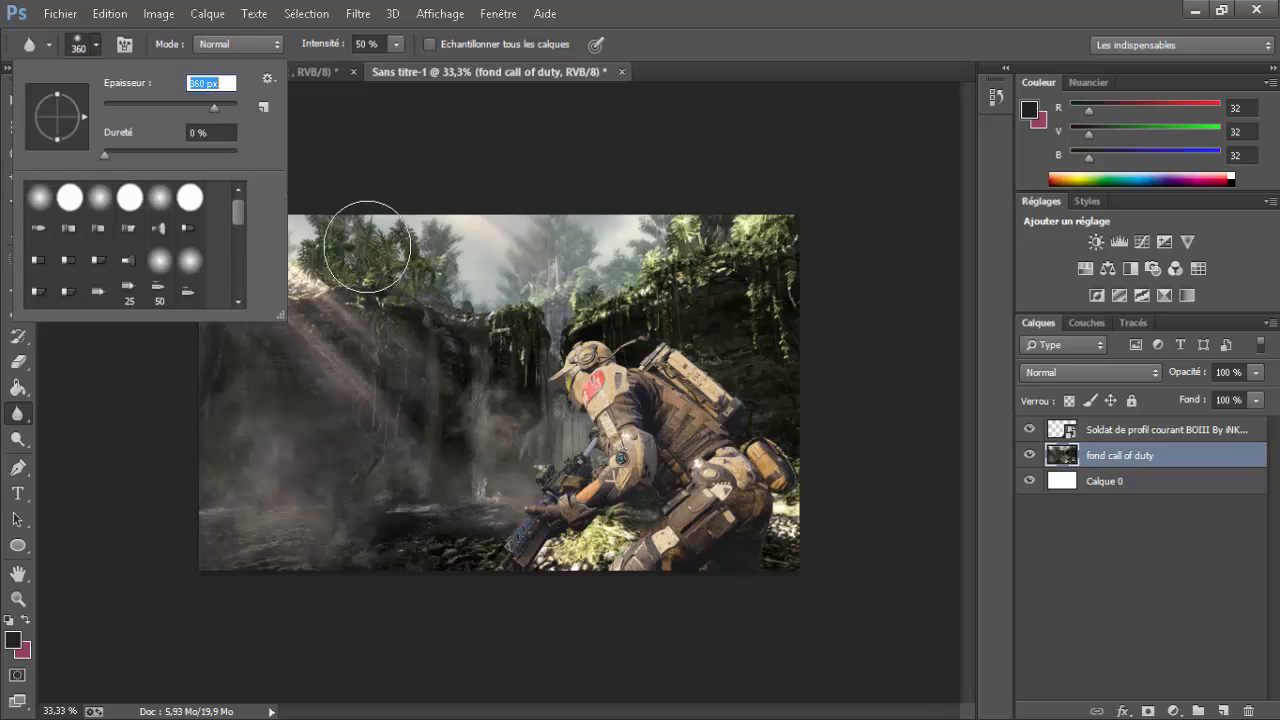
{"action": "left_click", "coordinate": [446, 257]}
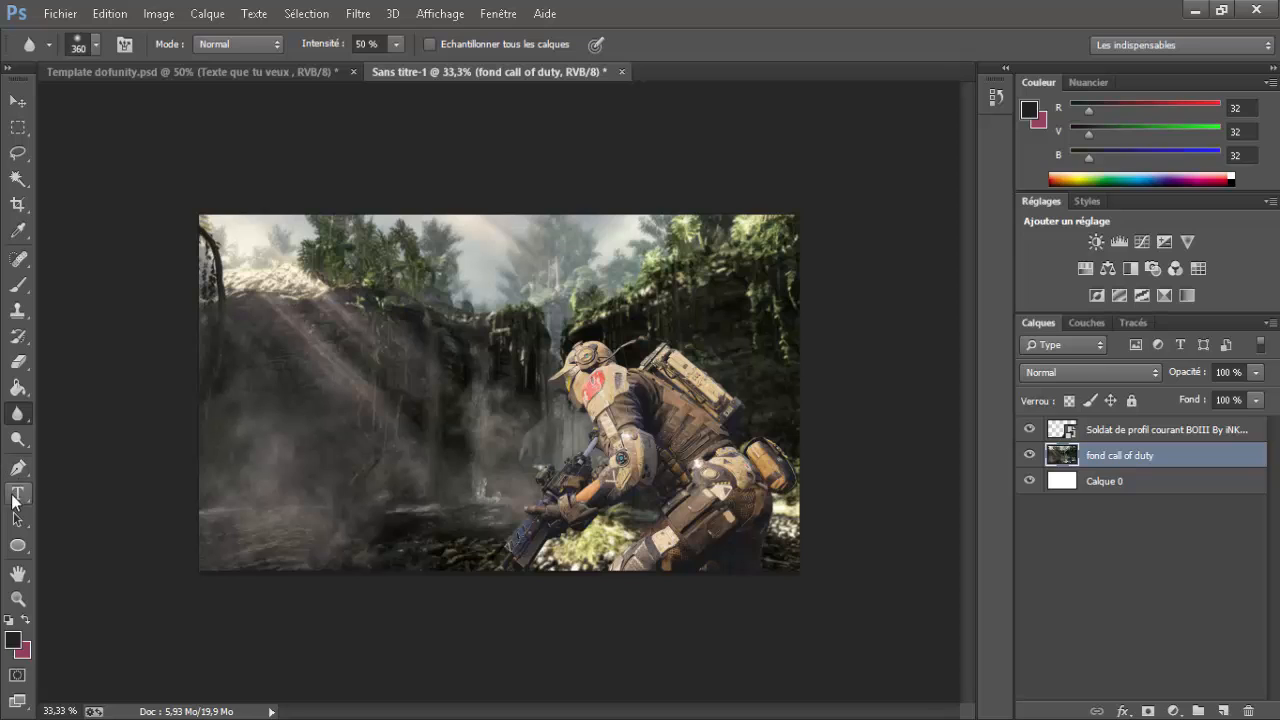
Select a full-width rectangular band along the canvas's upper edge and set the foreground colour to black (000000)
{"action": "left_click", "coordinate": [18, 127]}
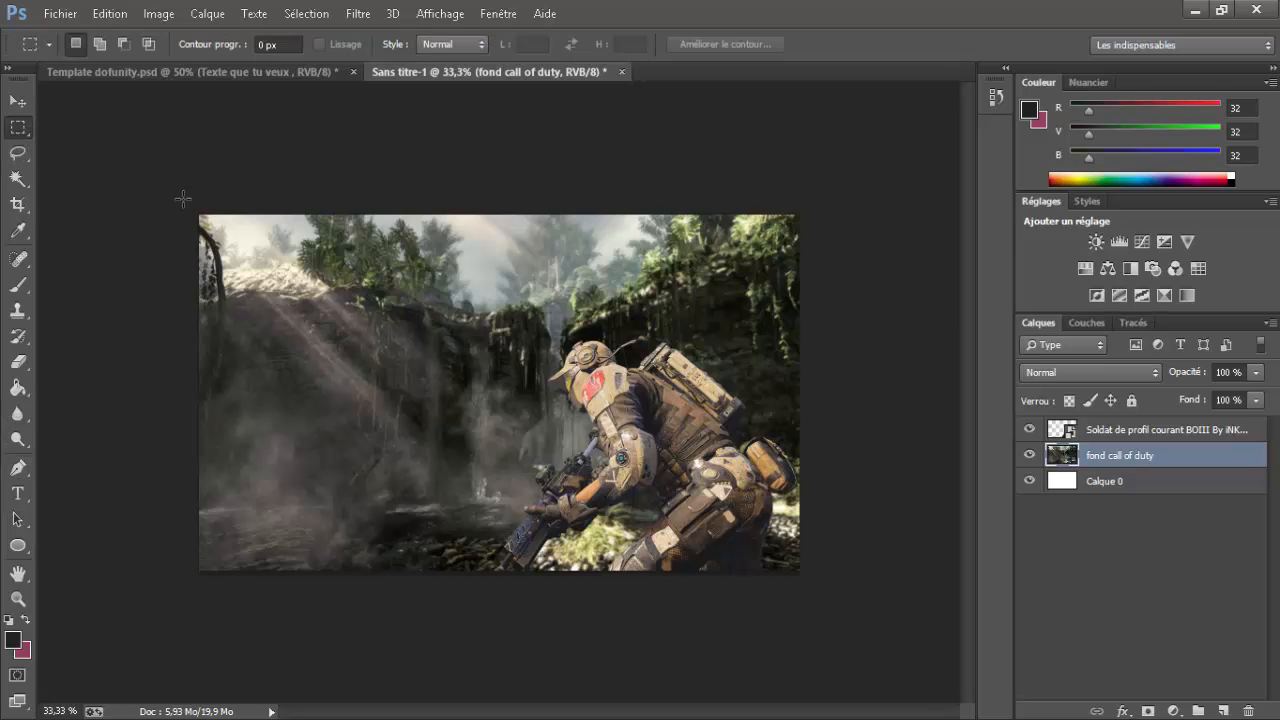
{"action": "left_click_drag", "start_coordinate": [194, 211], "coordinate": [814, 262]}
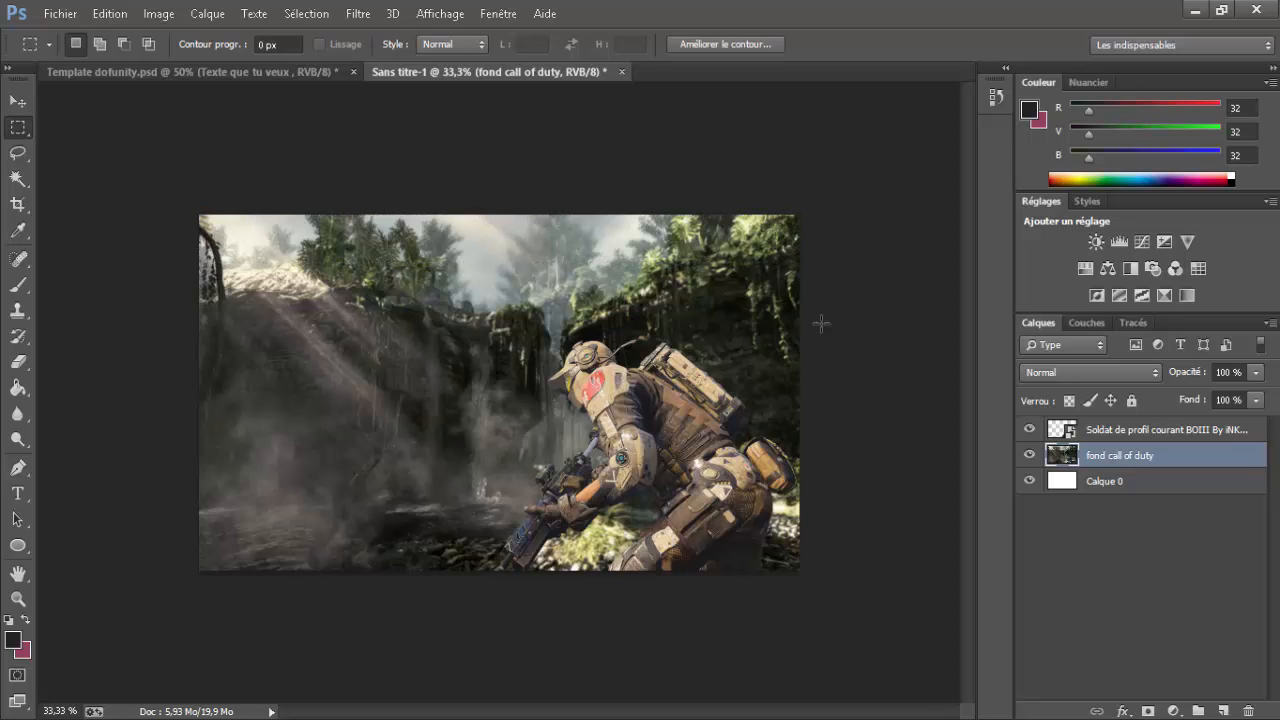
{"action": "left_click", "coordinate": [11, 643]}
{"action": "left_click_drag", "start_coordinate": [927, 350], "coordinate": [995, 545]}
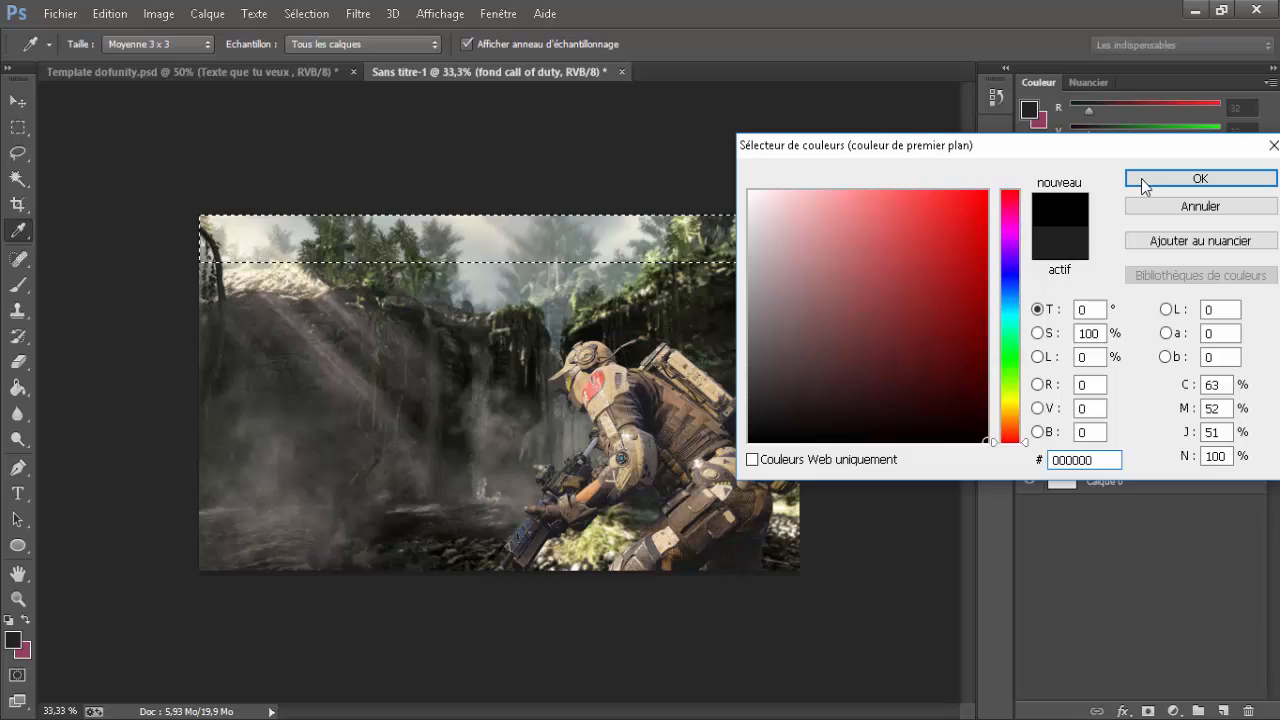
{"action": "left_click", "coordinate": [1200, 178]}
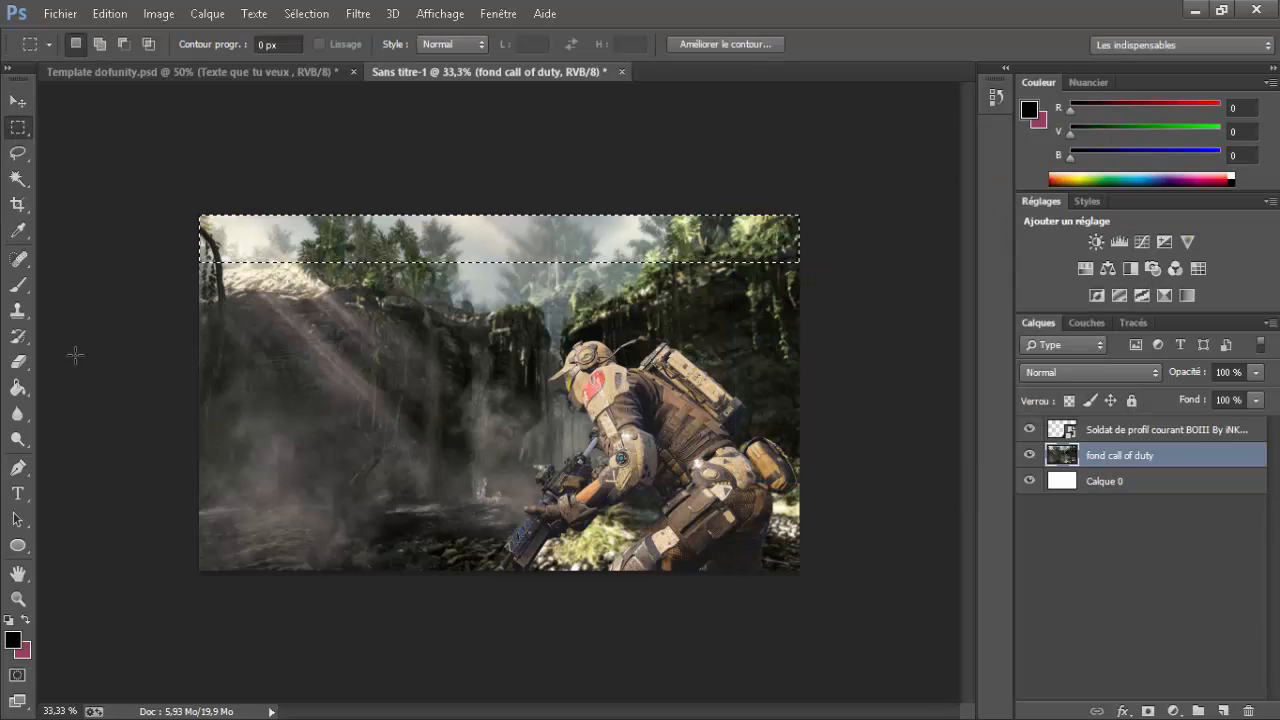
Try to fill the selected band with black directly on the "fond call of duty" layer using the Paint Bucket
{"action": "left_click", "coordinate": [18, 387]}
{"action": "left_click", "coordinate": [343, 250]}
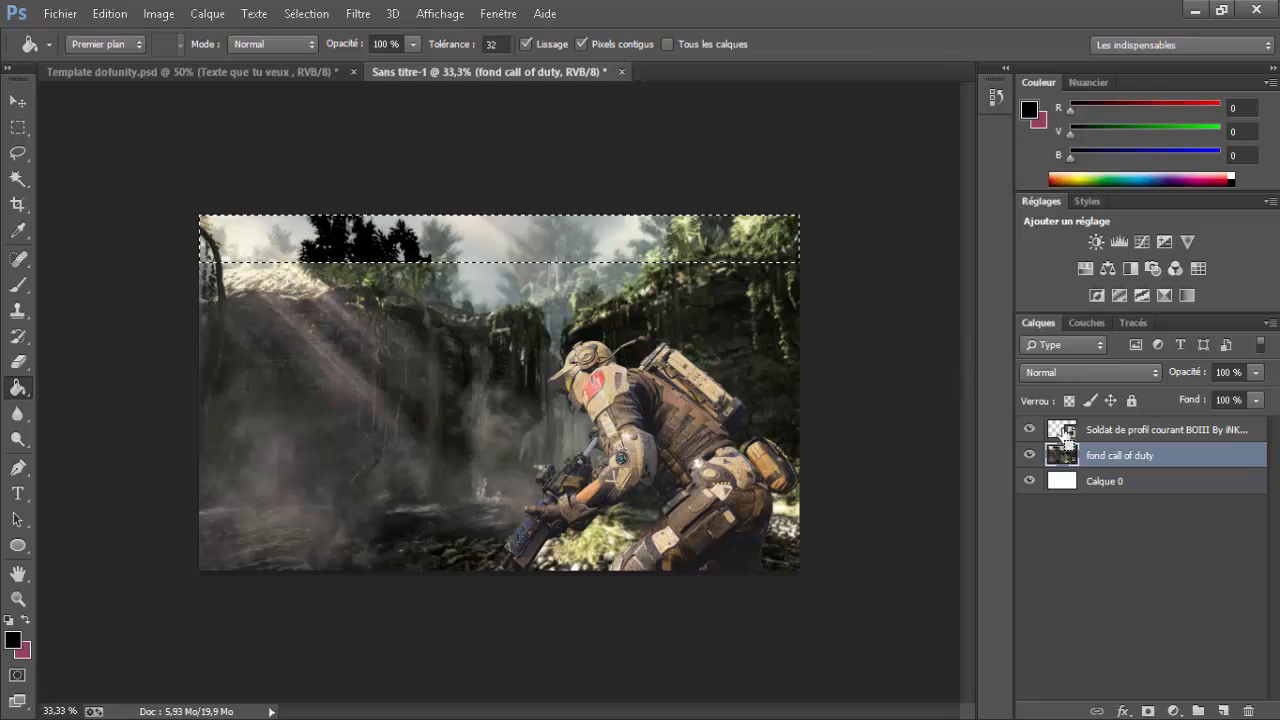
{"action": "key", "text": "ctrl+z"}
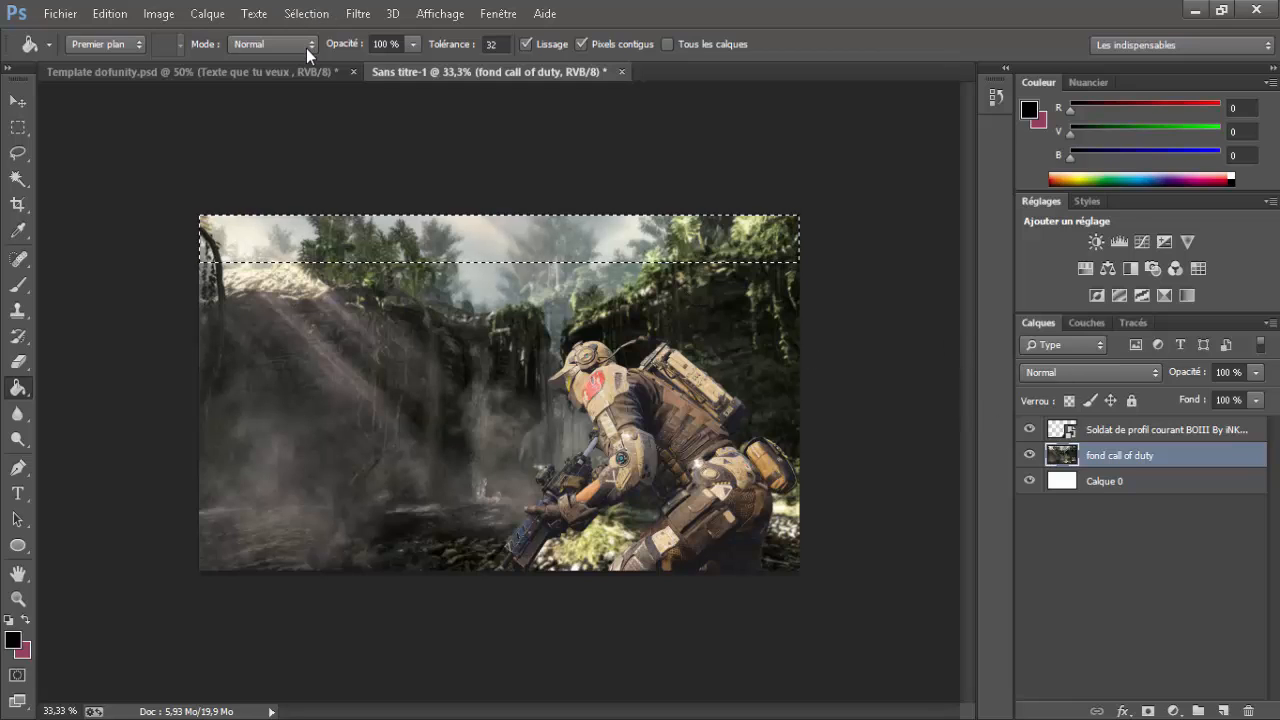
Try cutting the selected band out of "fond call of duty" and filling the gap with black, and undo both changes
{"action": "key", "text": "ctrl+x"}
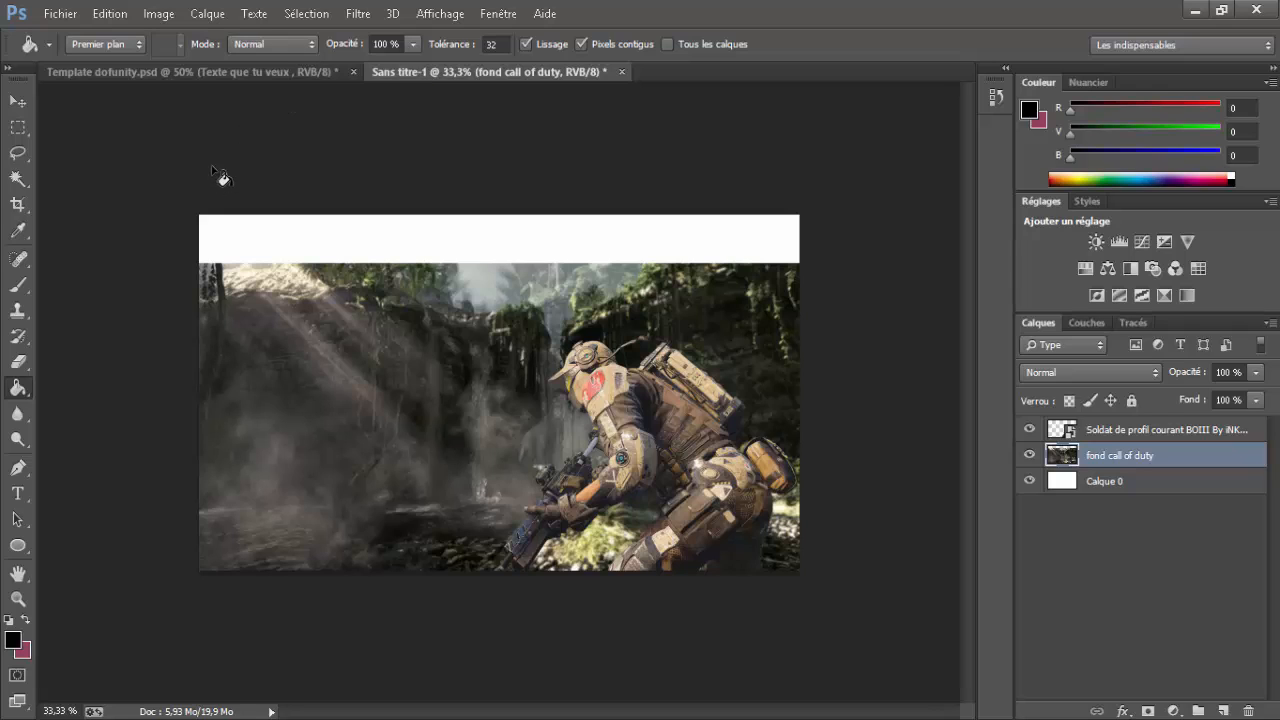
{"action": "left_click", "coordinate": [240, 245]}
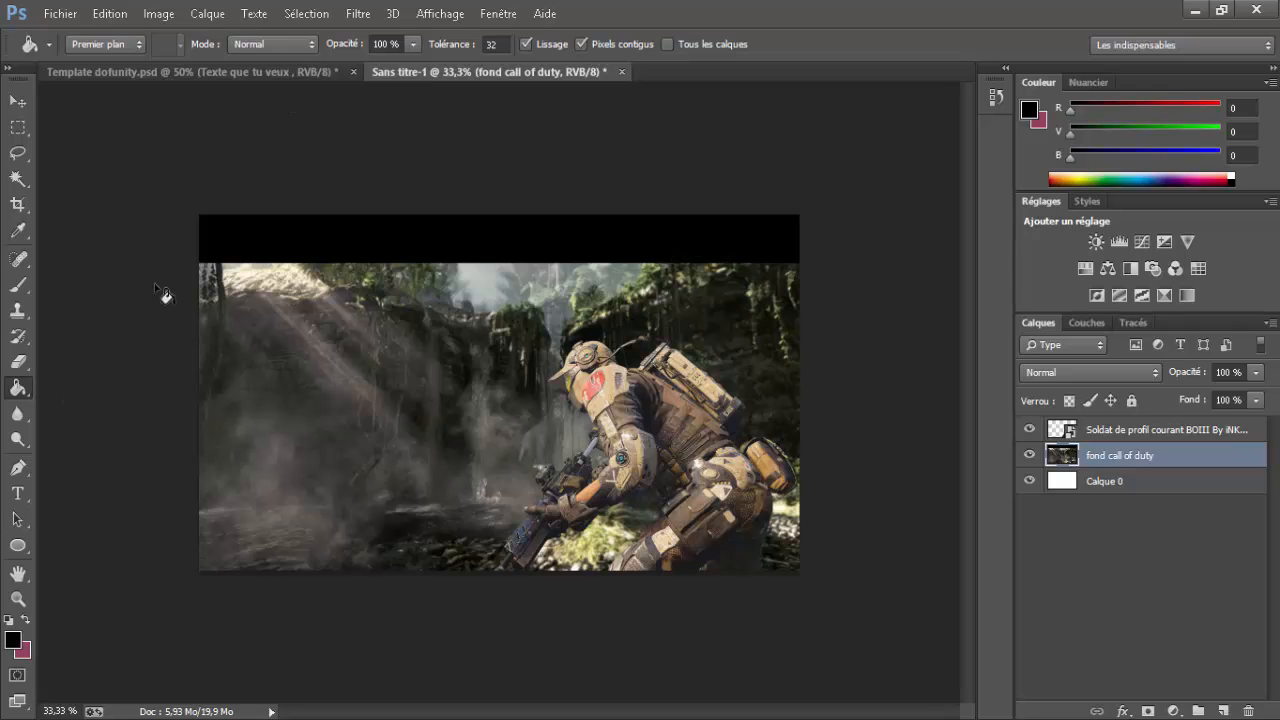
{"action": "key", "text": "ctrl+alt+z"}
{"action": "key", "text": "ctrl+alt+z"}
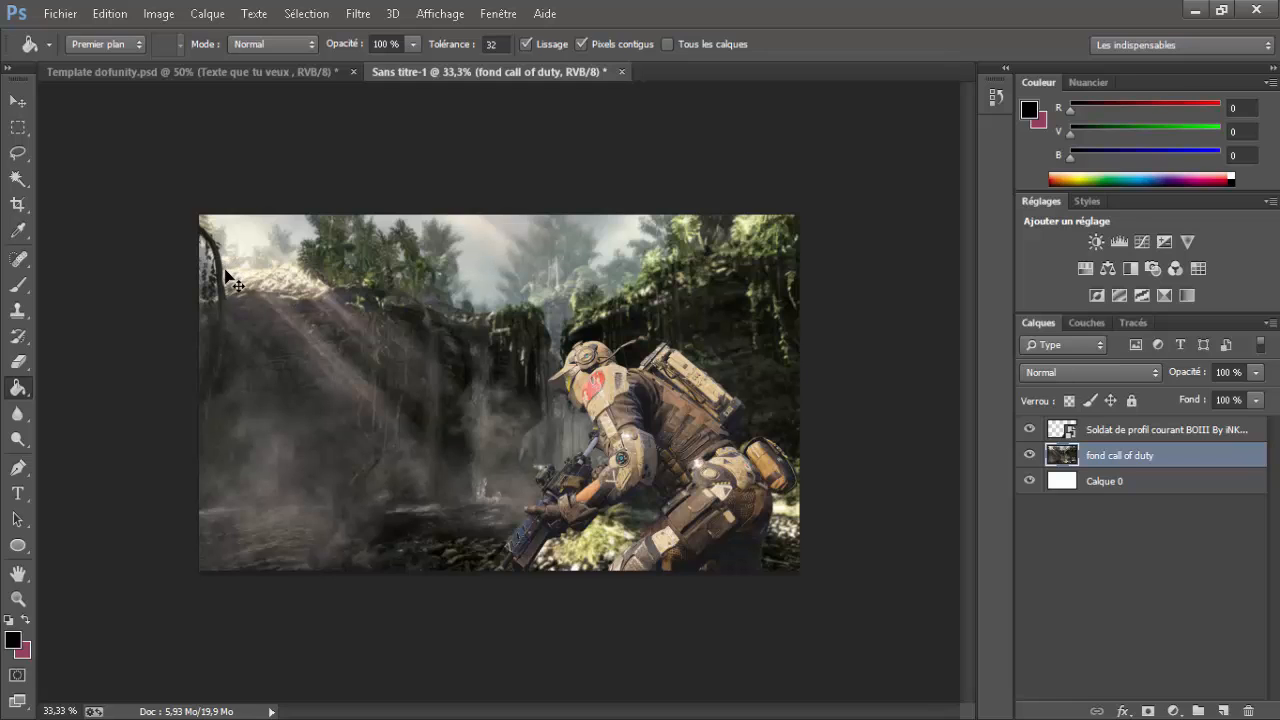
Create a new layer above "fond call of duty" and paste the band cut from the background image
{"action": "key", "text": "ctrl+j"}
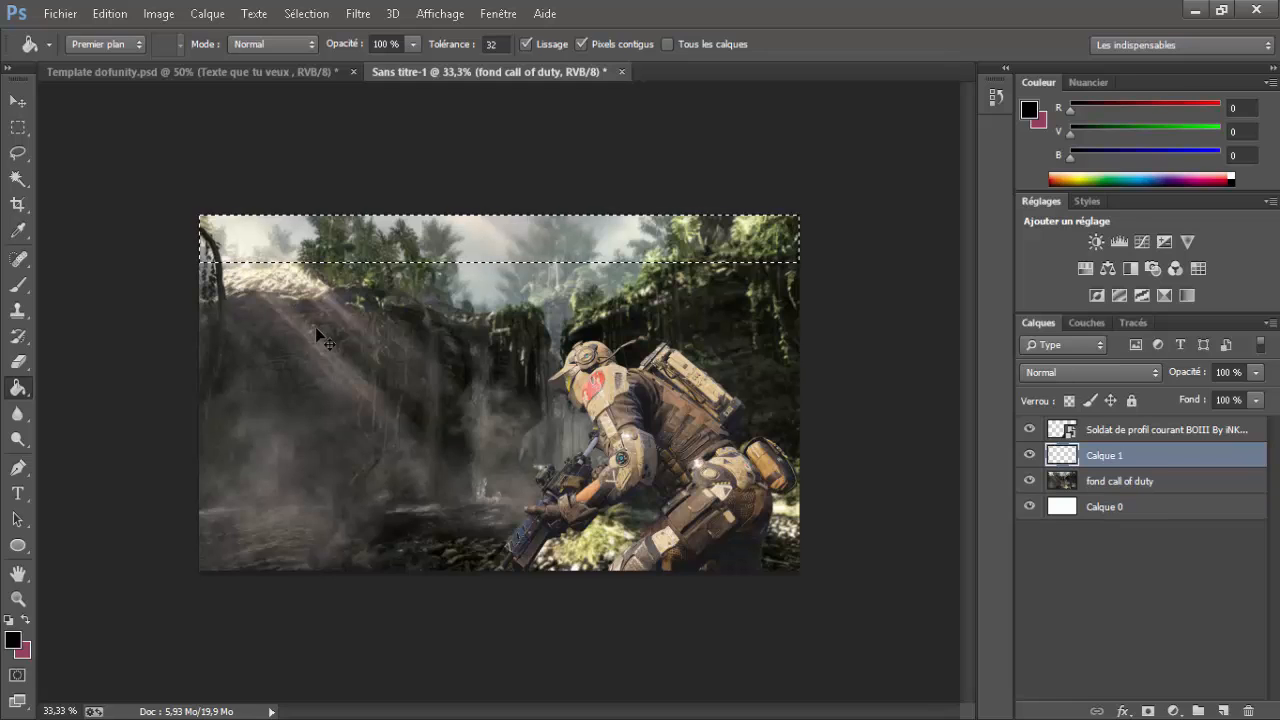
{"action": "key", "text": "ctrl+v"}
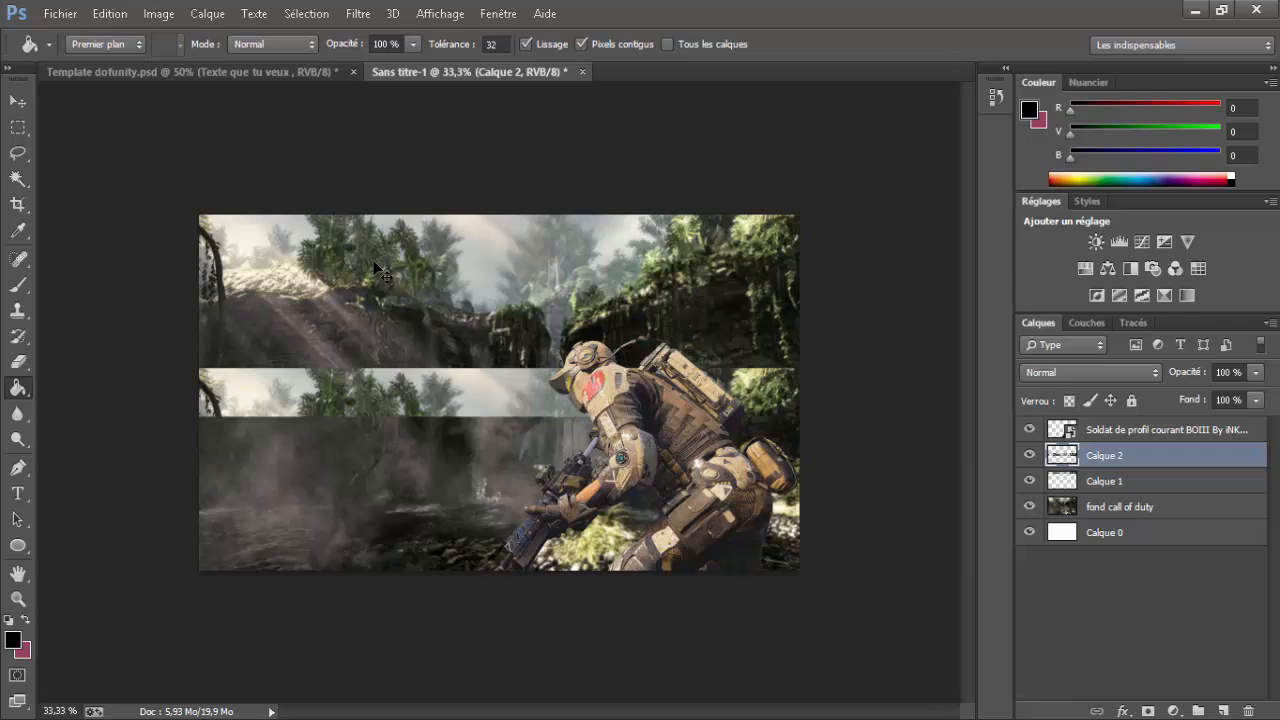
Undo the previous paste, recut the selected upper band from "fond call of duty", and paste it as a strip along the canvas's lower edge
{"action": "key", "text": "ctrl+alt+z"}
{"action": "key", "text": "ctrl+alt+z"}
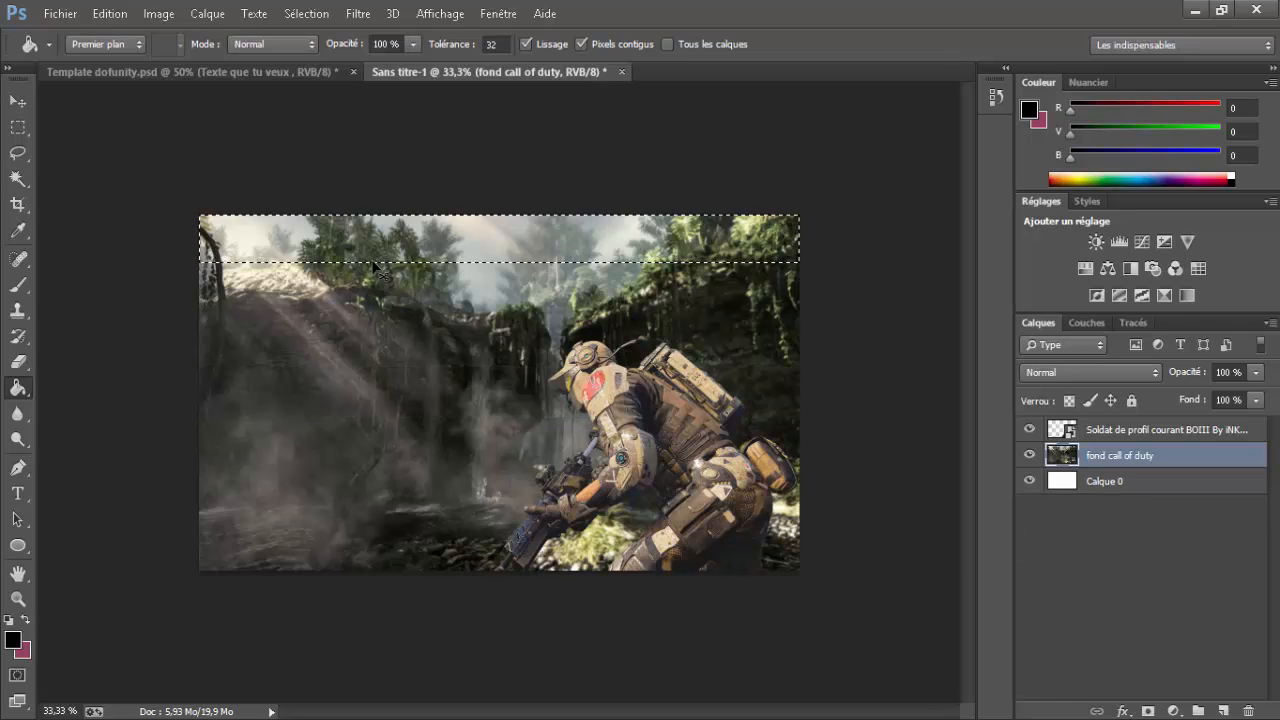
{"action": "key", "text": "ctrl+x"}
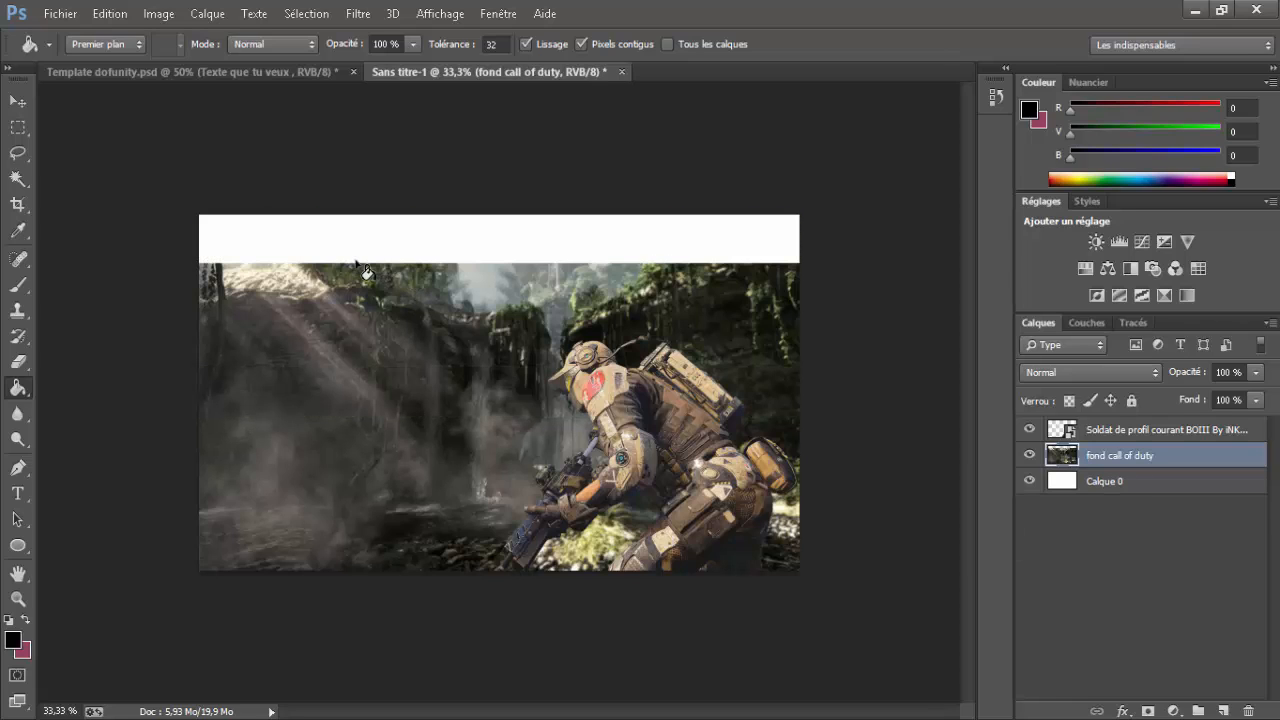
{"action": "key", "text": "ctrl+v"}
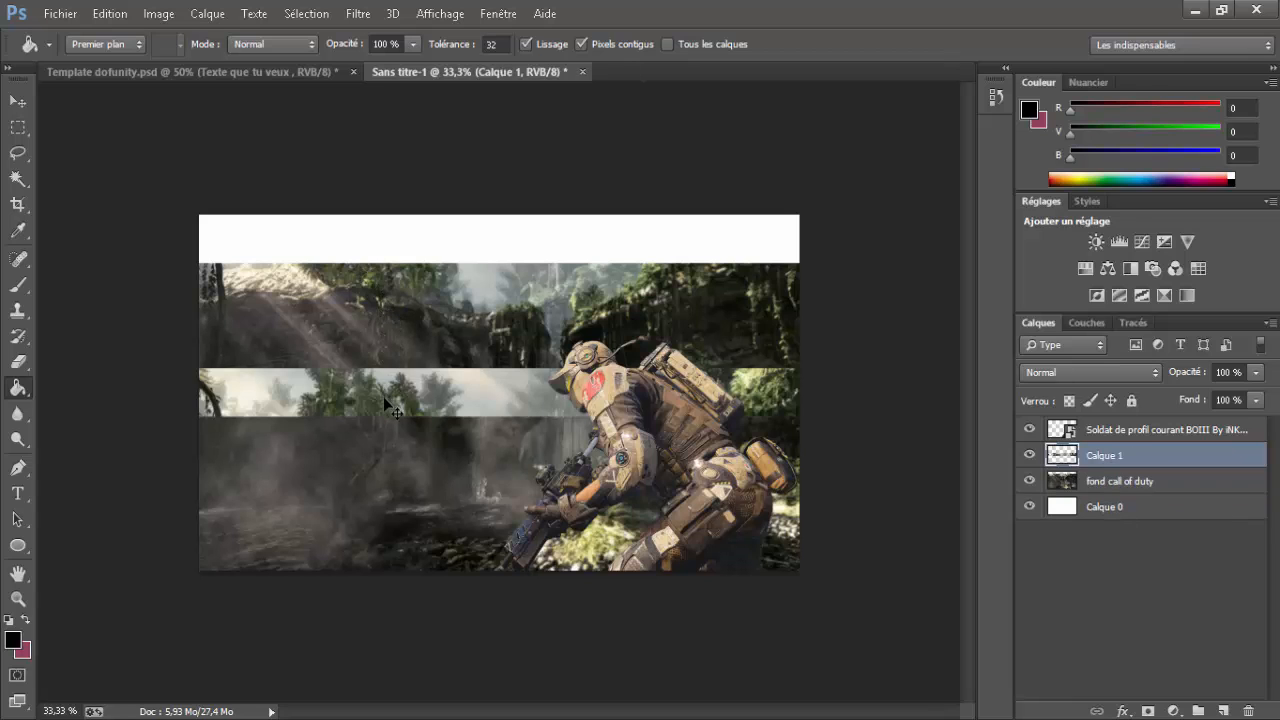
{"action": "left_click_drag", "start_coordinate": [383, 396], "coordinate": [374, 549]}
Try to fill the pasted strip with black using the Paint Bucket with the whole canvas selected
{"action": "key", "text": "ctrl+a"}
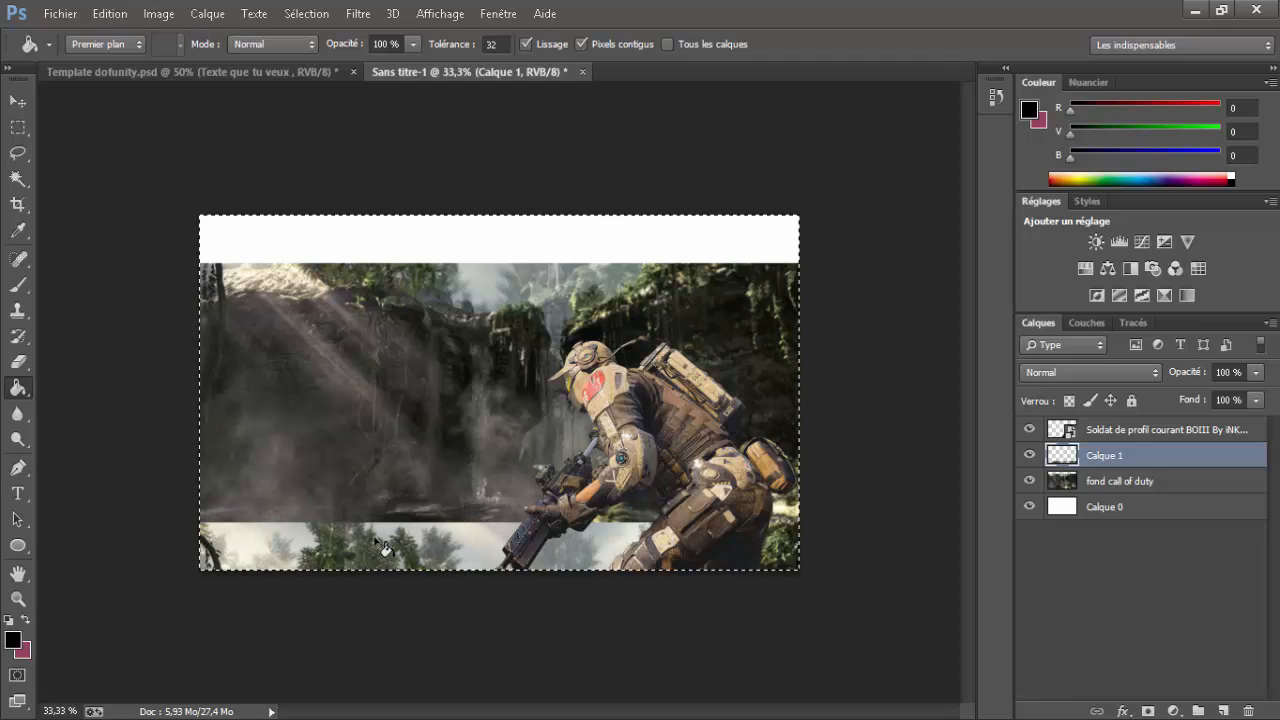
{"action": "left_click", "coordinate": [386, 548]}
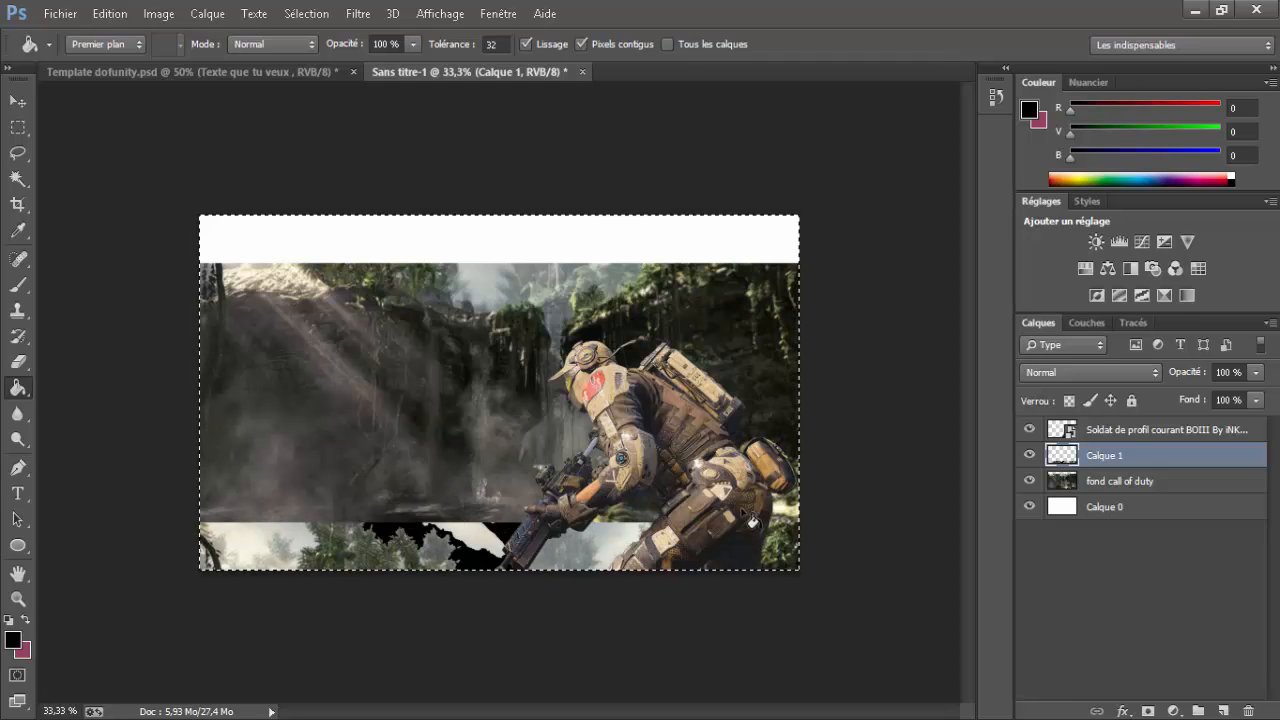
Hide the "fond call of duty" layer and select the full-width strip along the canvas's lower edge with a rectangular marquee
{"action": "left_click", "coordinate": [1163, 552]}
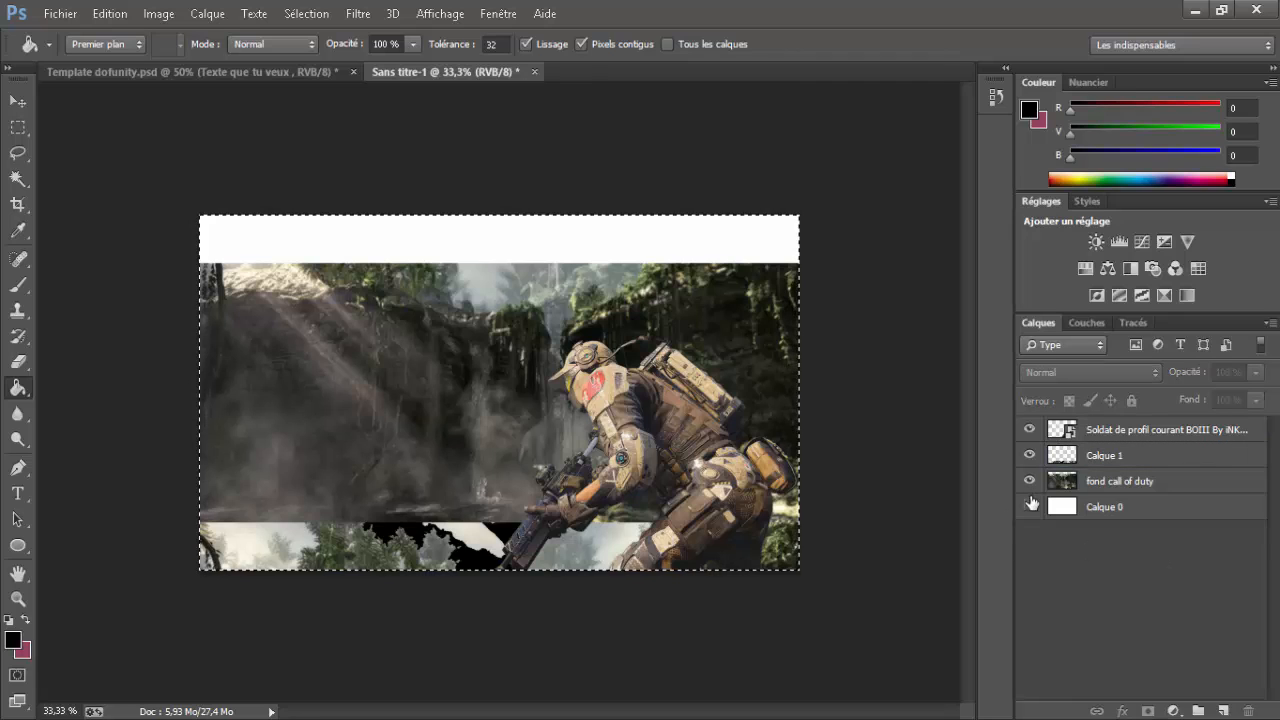
{"action": "left_click_drag", "start_coordinate": [1032, 503], "coordinate": [1031, 457]}
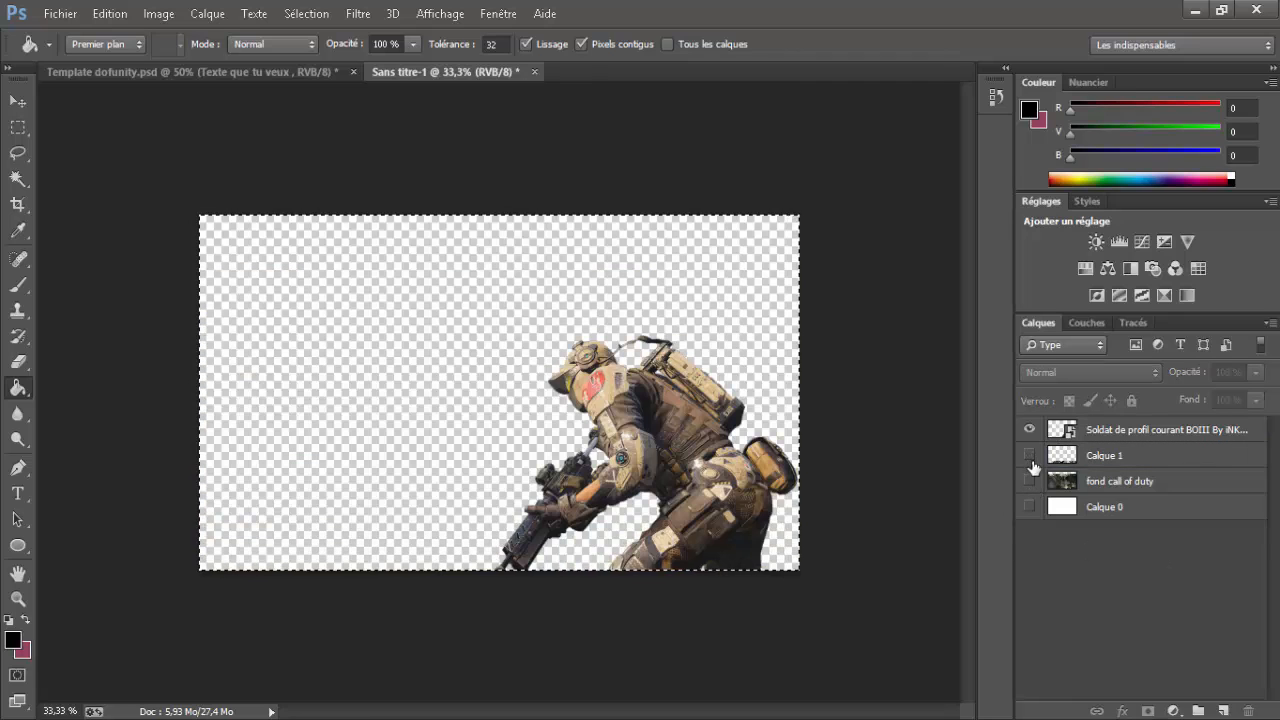
{"action": "left_click", "coordinate": [1030, 457]}
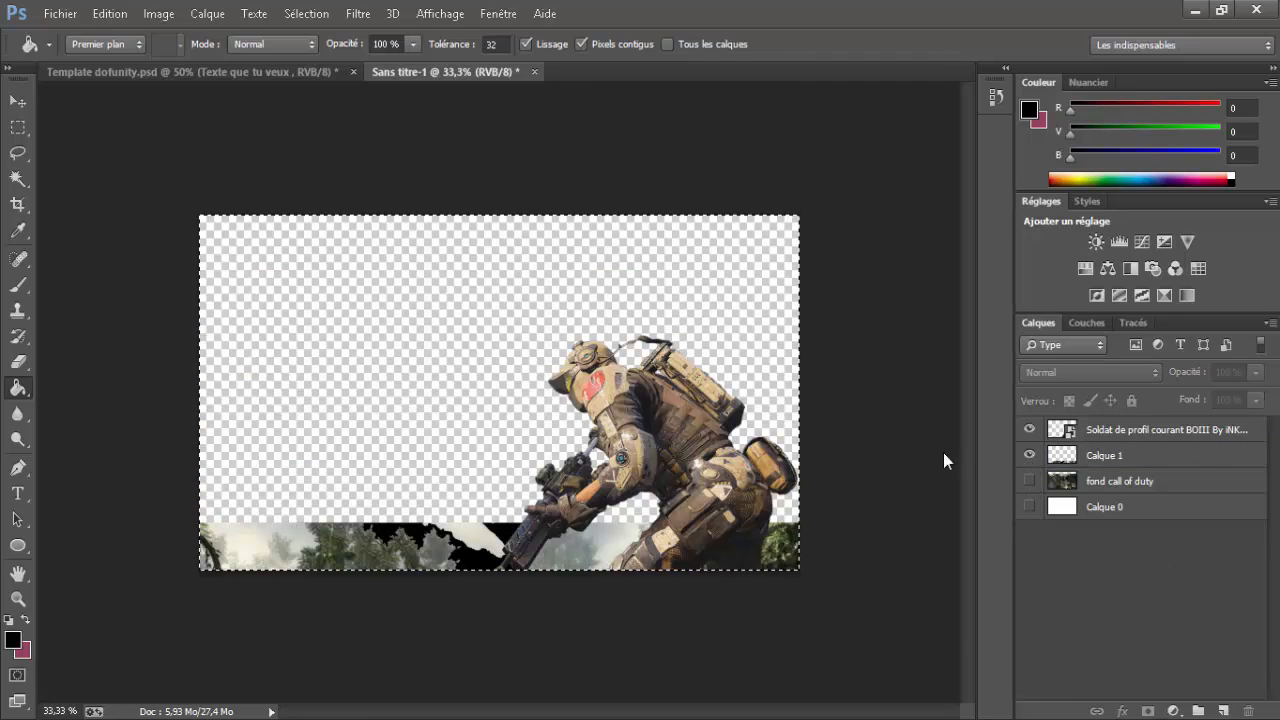
{"action": "left_click", "coordinate": [1030, 508]}
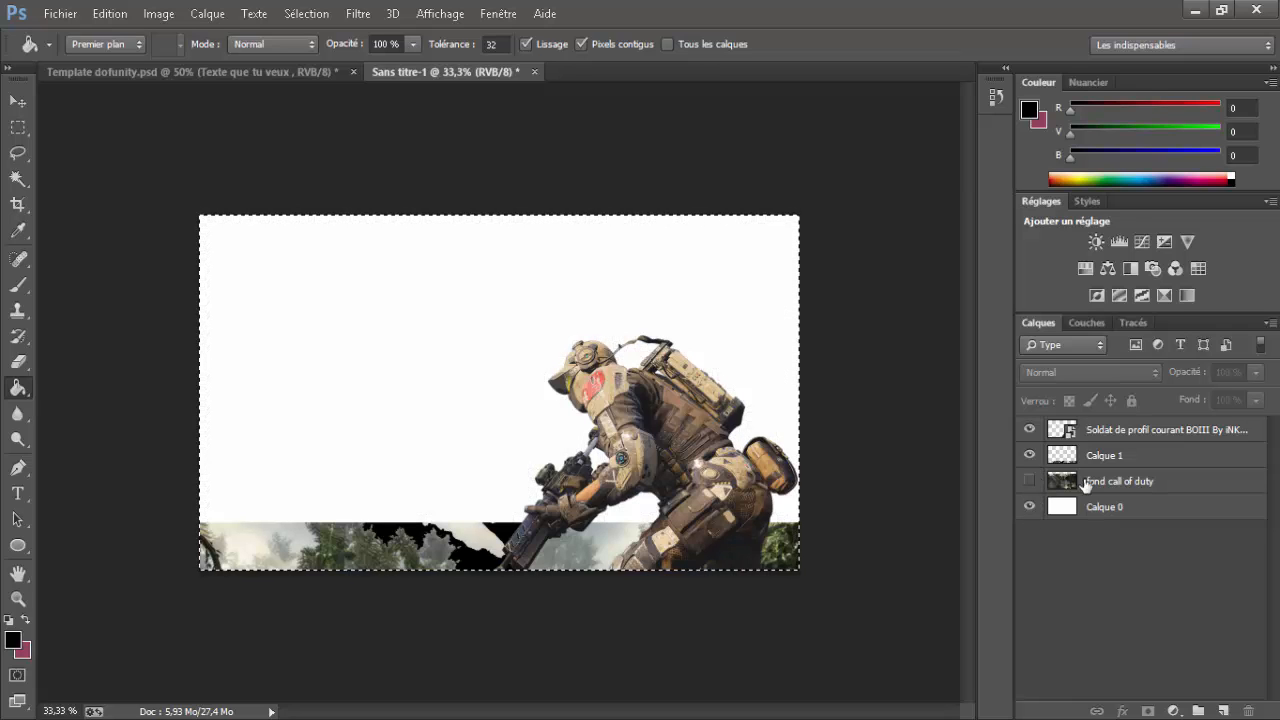
{"action": "left_click", "coordinate": [1115, 482]}
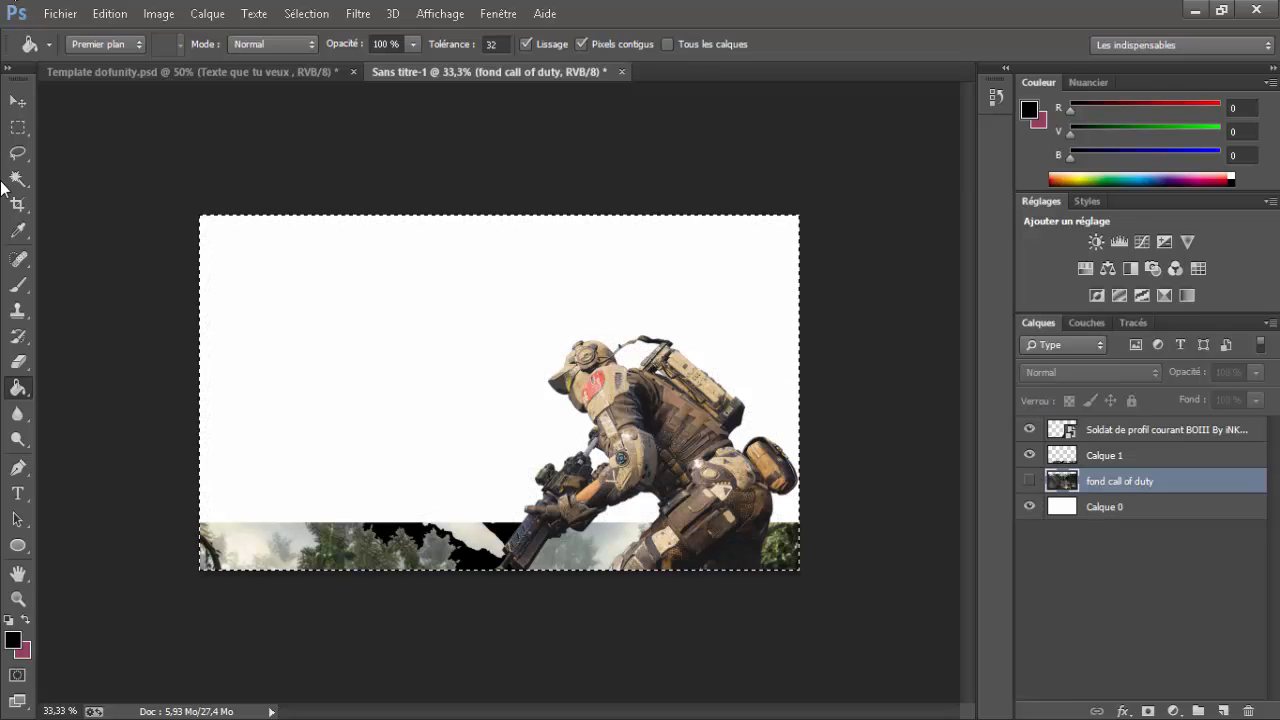
{"action": "left_click", "coordinate": [18, 128]}
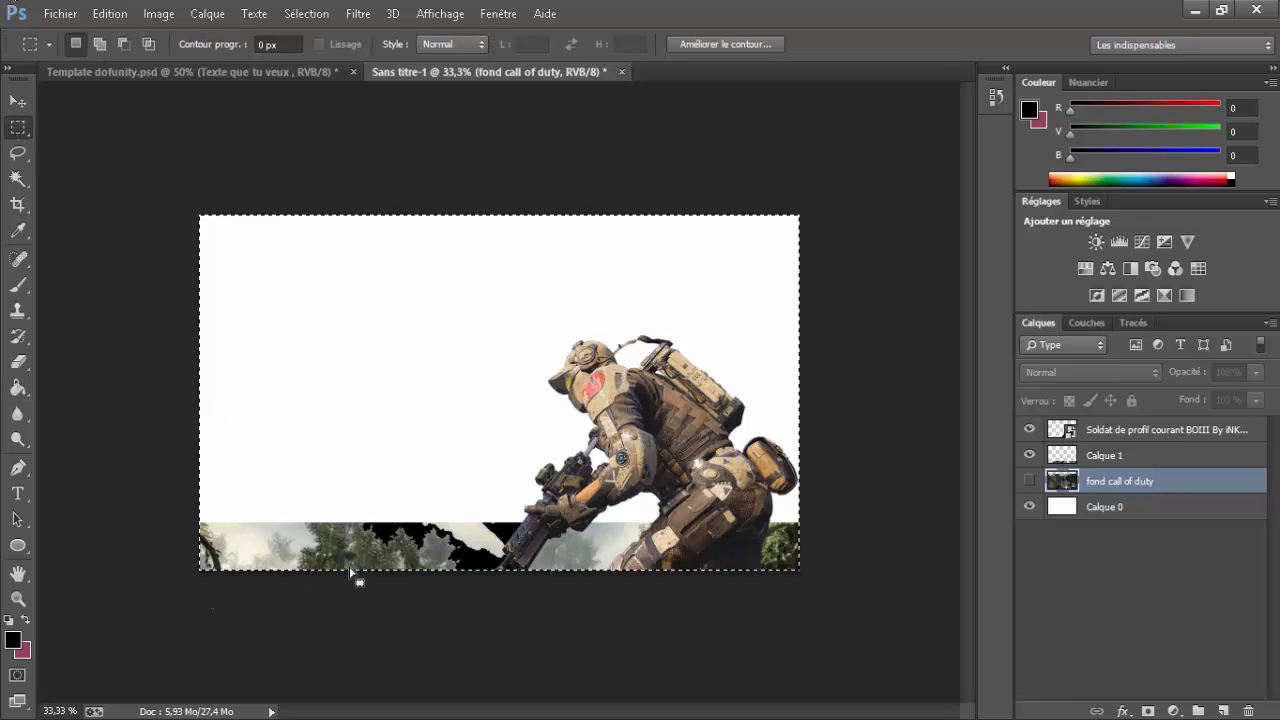
{"action": "left_click", "coordinate": [212, 522]}
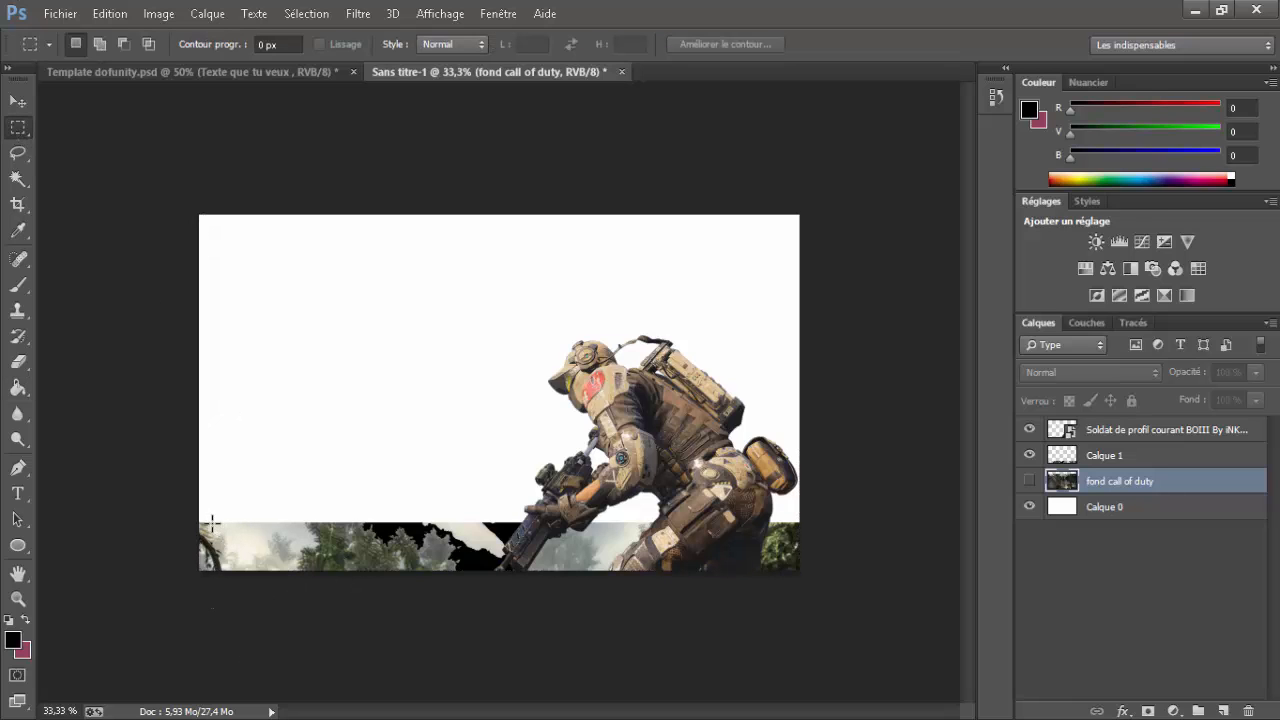
{"action": "left_click_drag", "start_coordinate": [198, 522], "coordinate": [1050, 680]}
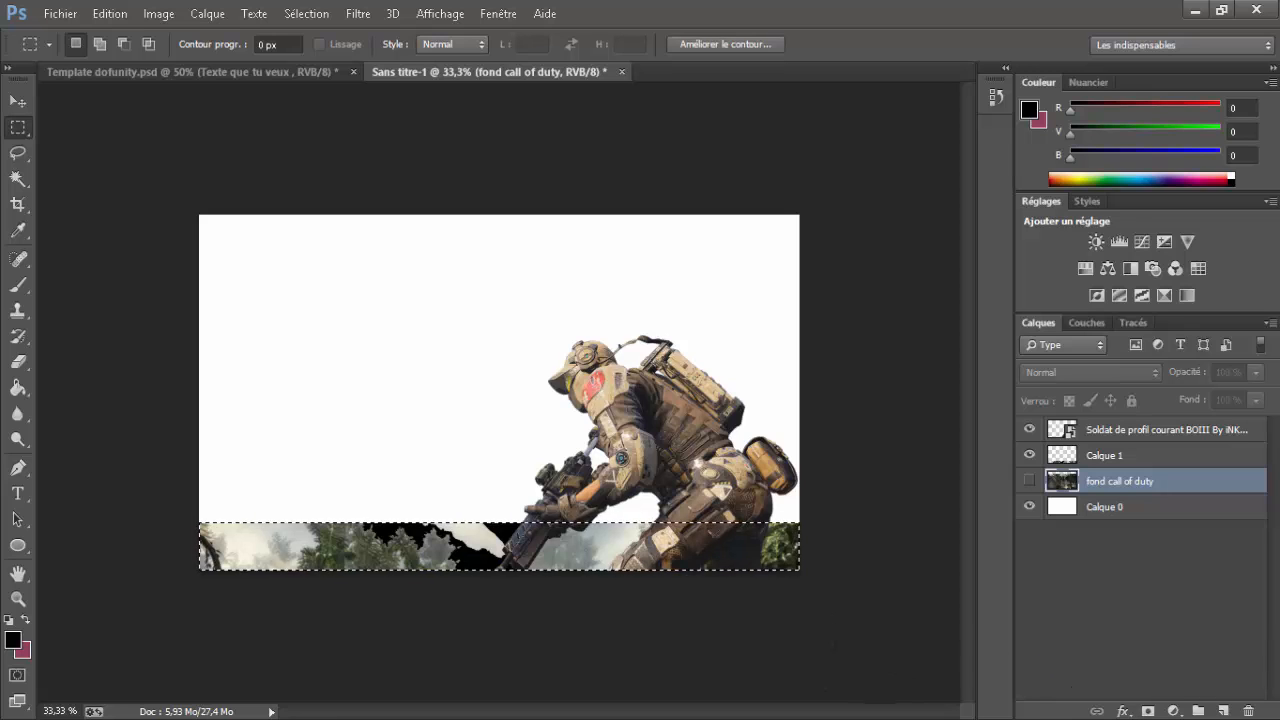
Make "fond call of duty" visible again and clear the selected lower band from the background and "Calque 1", then remove the selection
{"action": "left_click", "coordinate": [1031, 429]}
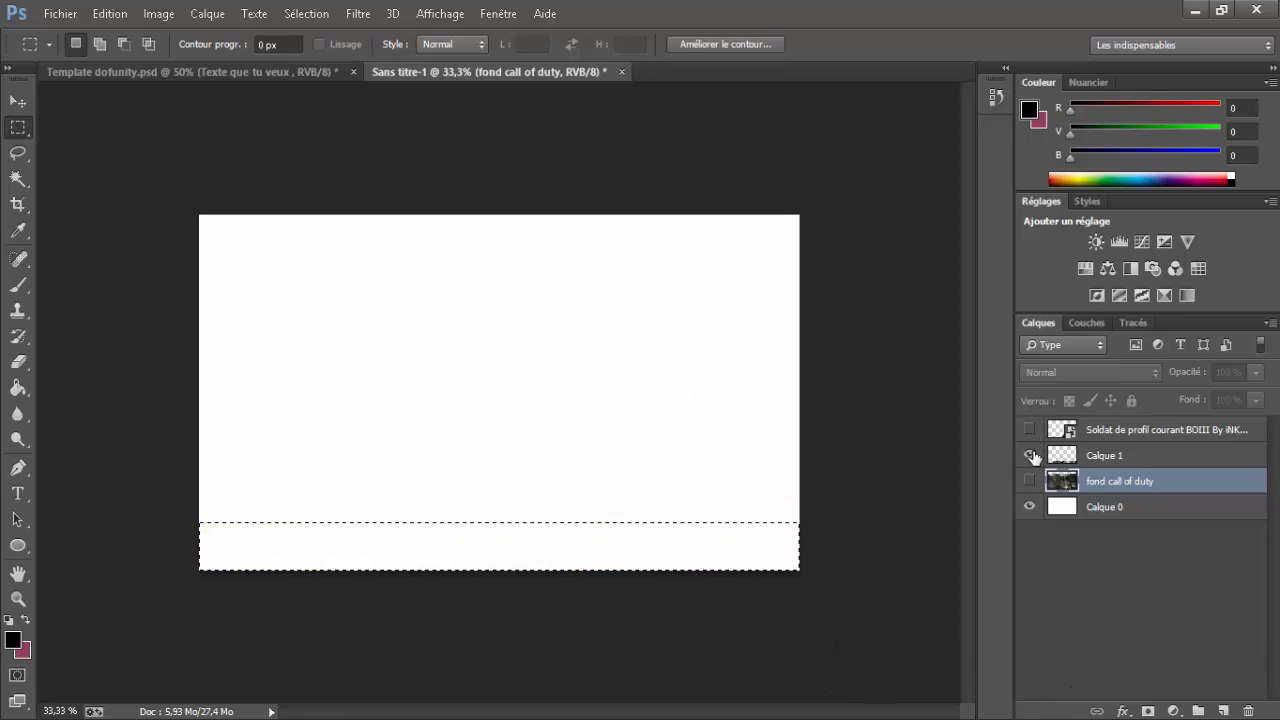
{"action": "left_click", "coordinate": [1029, 482]}
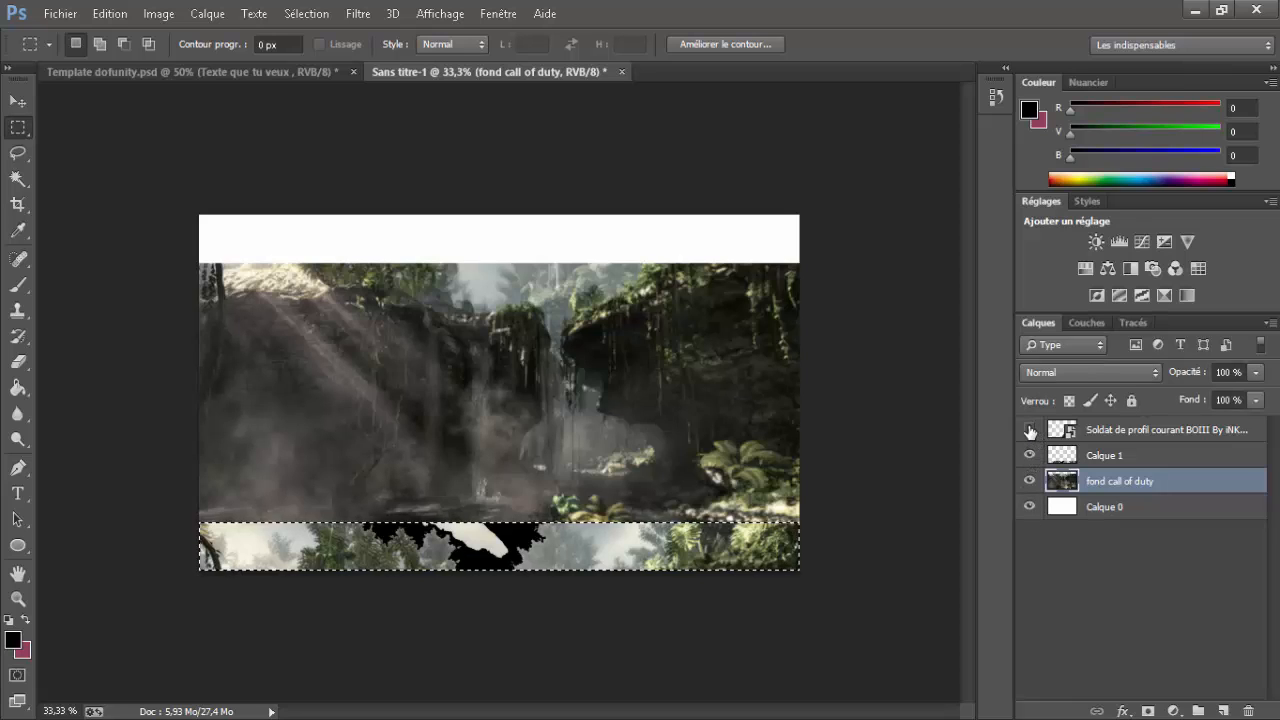
{"action": "left_click", "coordinate": [1031, 430]}
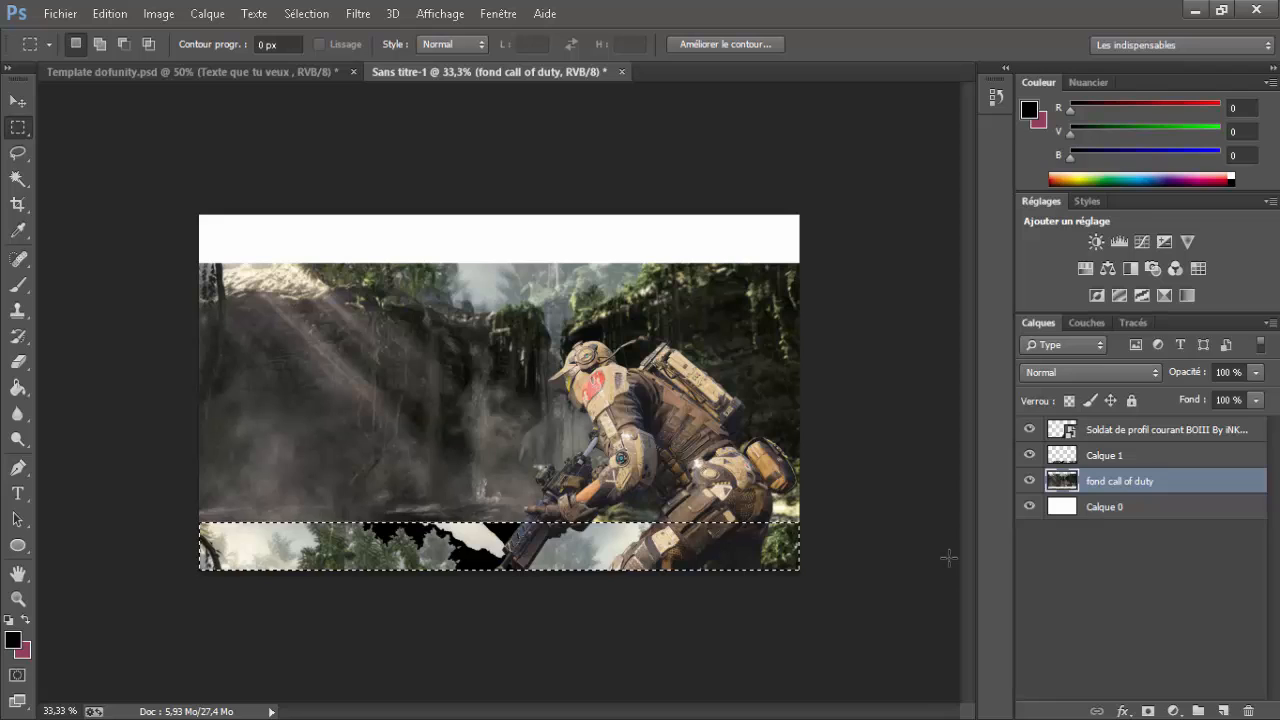
{"action": "left_click", "coordinate": [1102, 457]}
{"action": "key", "text": "Delete"}
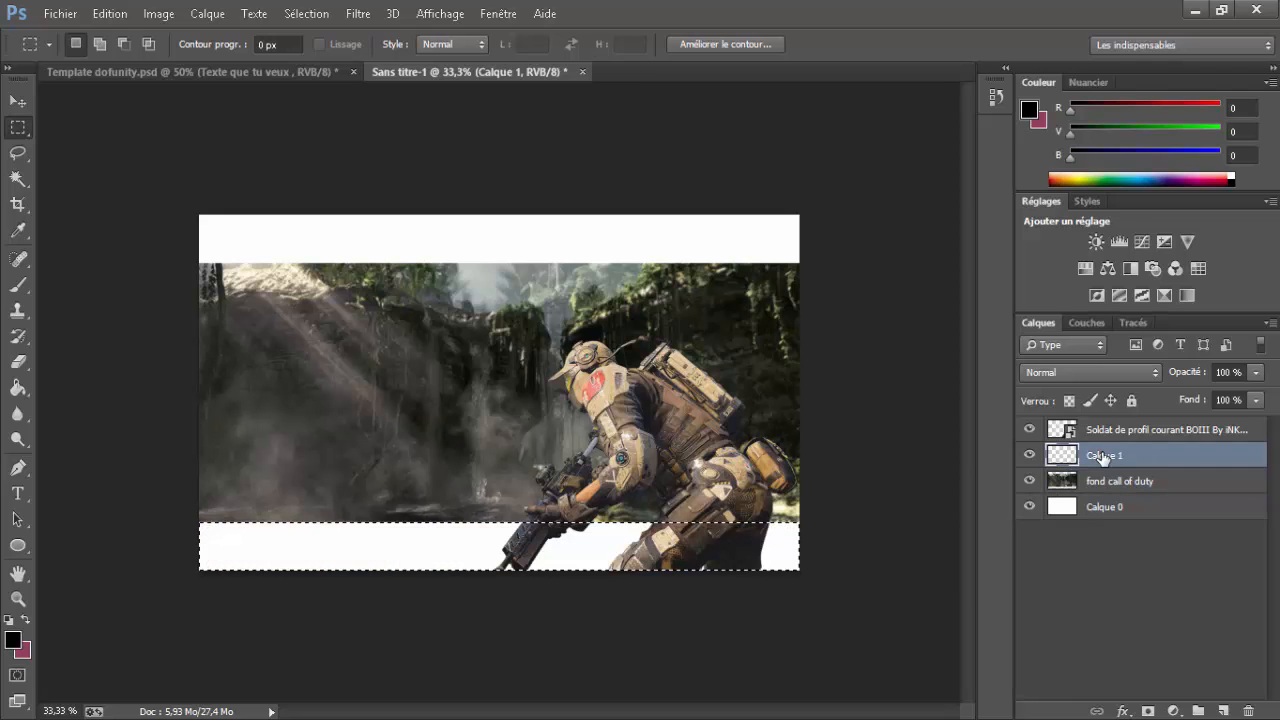
{"action": "key", "text": "ctrl+d"}
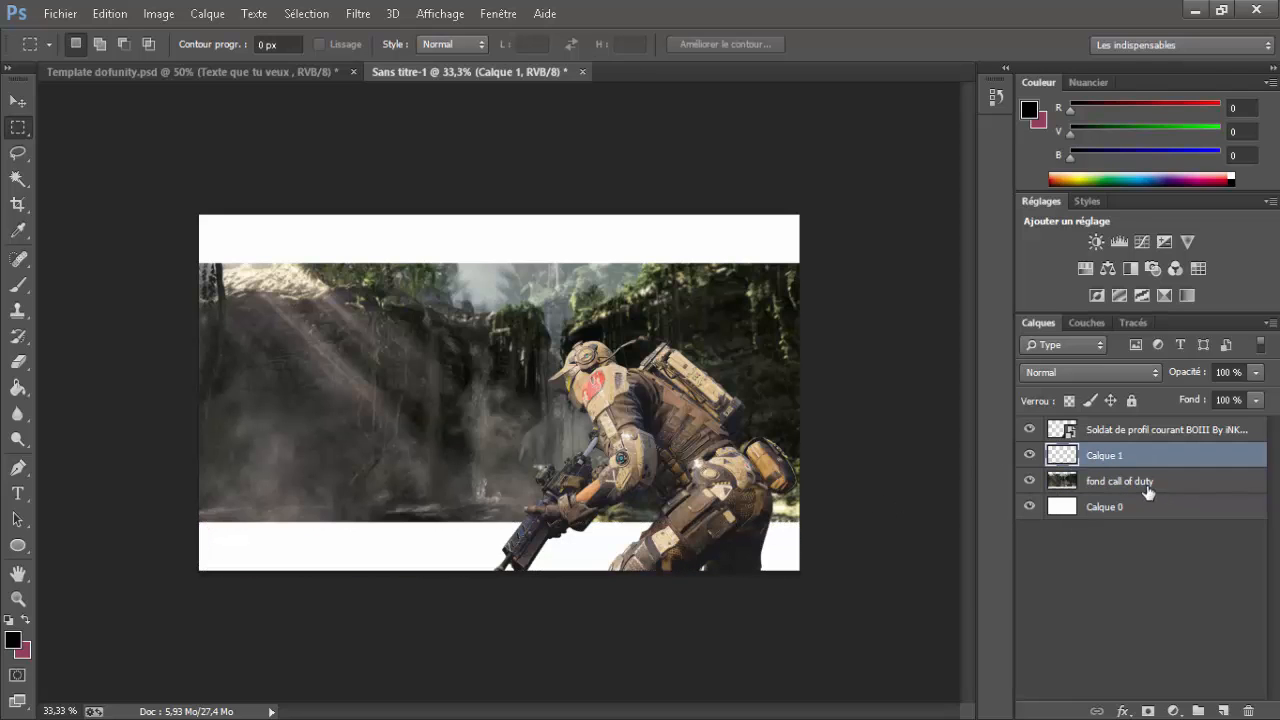
Fill the empty bands along the upper and lower edges of "fond call of duty" with black using the Paint Bucket
{"action": "left_click", "coordinate": [18, 388]}
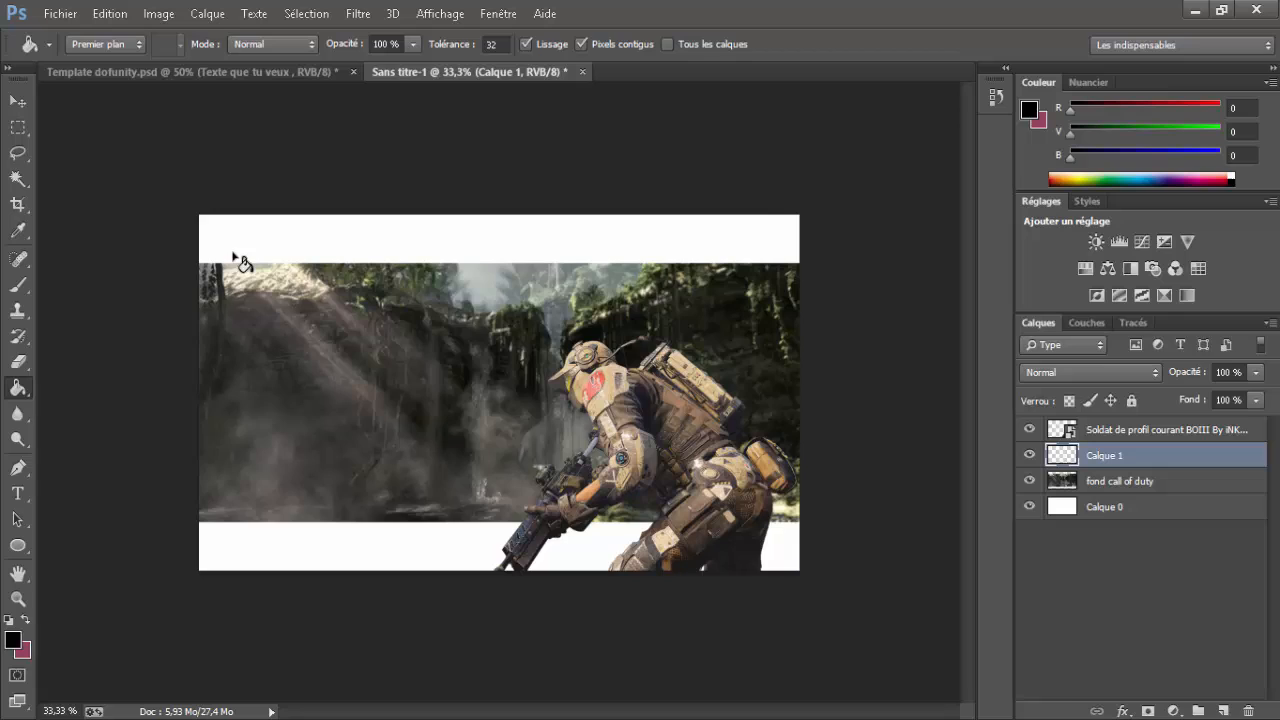
{"action": "left_click", "coordinate": [270, 497]}
{"action": "key", "text": "ctrl+z"}
{"action": "left_click", "coordinate": [1100, 484]}
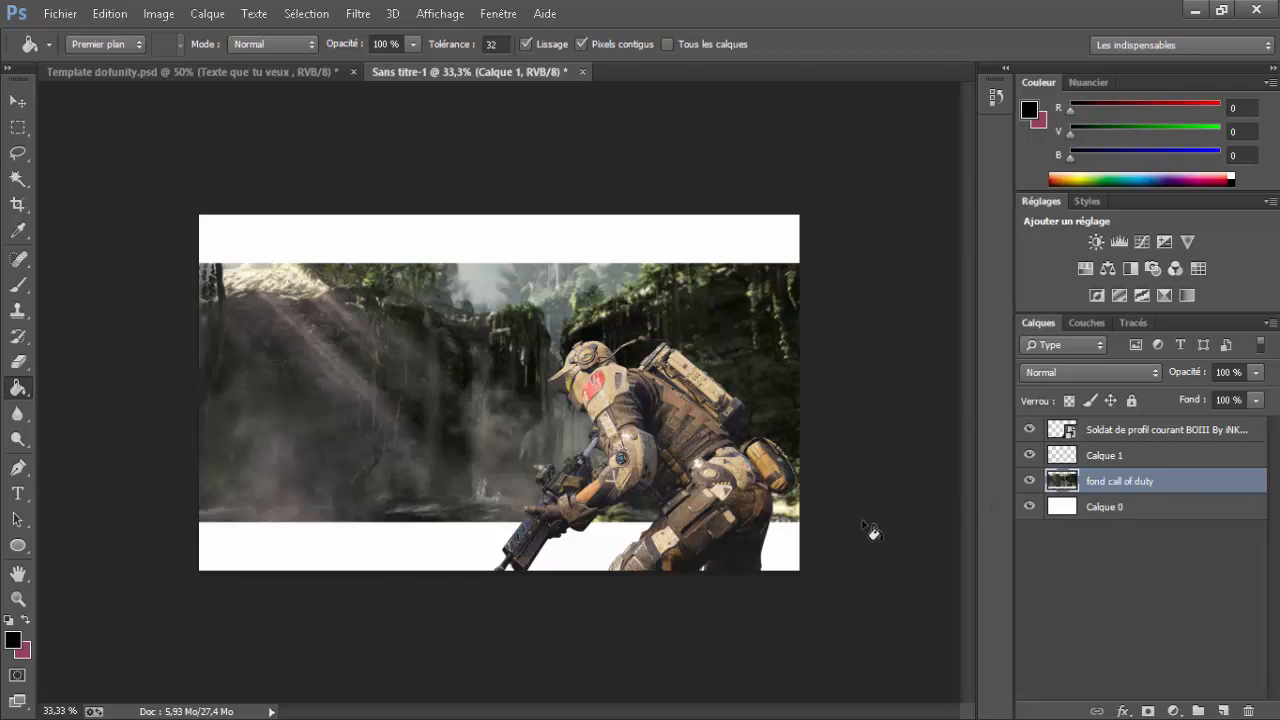
{"action": "left_click", "coordinate": [389, 551]}
{"action": "left_click", "coordinate": [360, 245]}
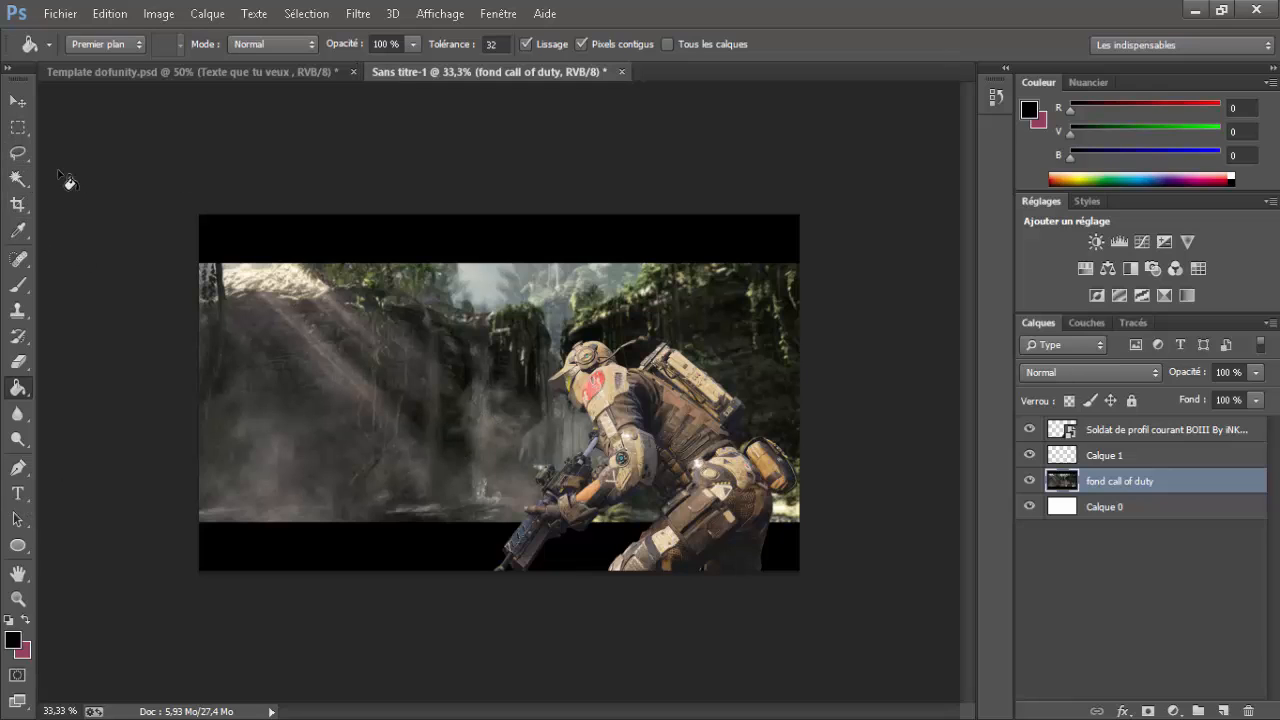
Select the full-width black band along the upper edge of "fond call of duty" and clear it
{"action": "left_click", "coordinate": [17, 129]}
{"action": "left_click_drag", "start_coordinate": [195, 209], "coordinate": [853, 243]}
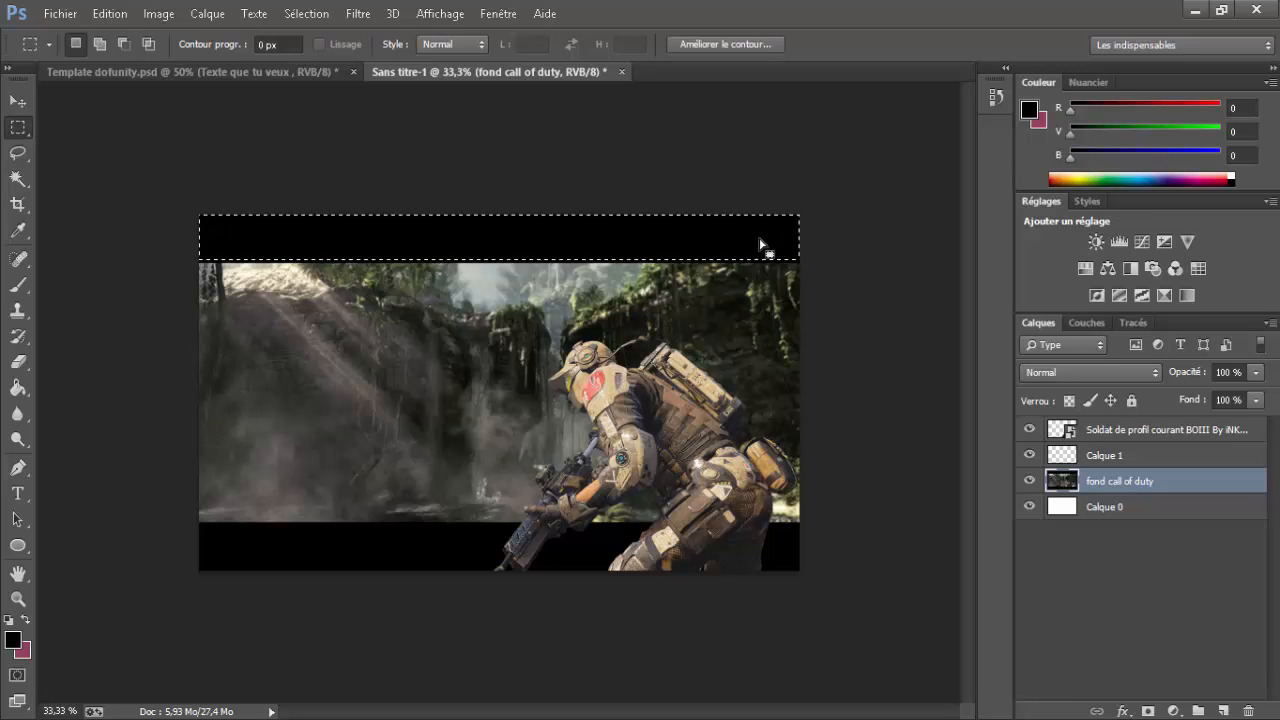
{"action": "left_click", "coordinate": [205, 227]}
{"action": "left_click_drag", "start_coordinate": [637, 248], "coordinate": [829, 262]}
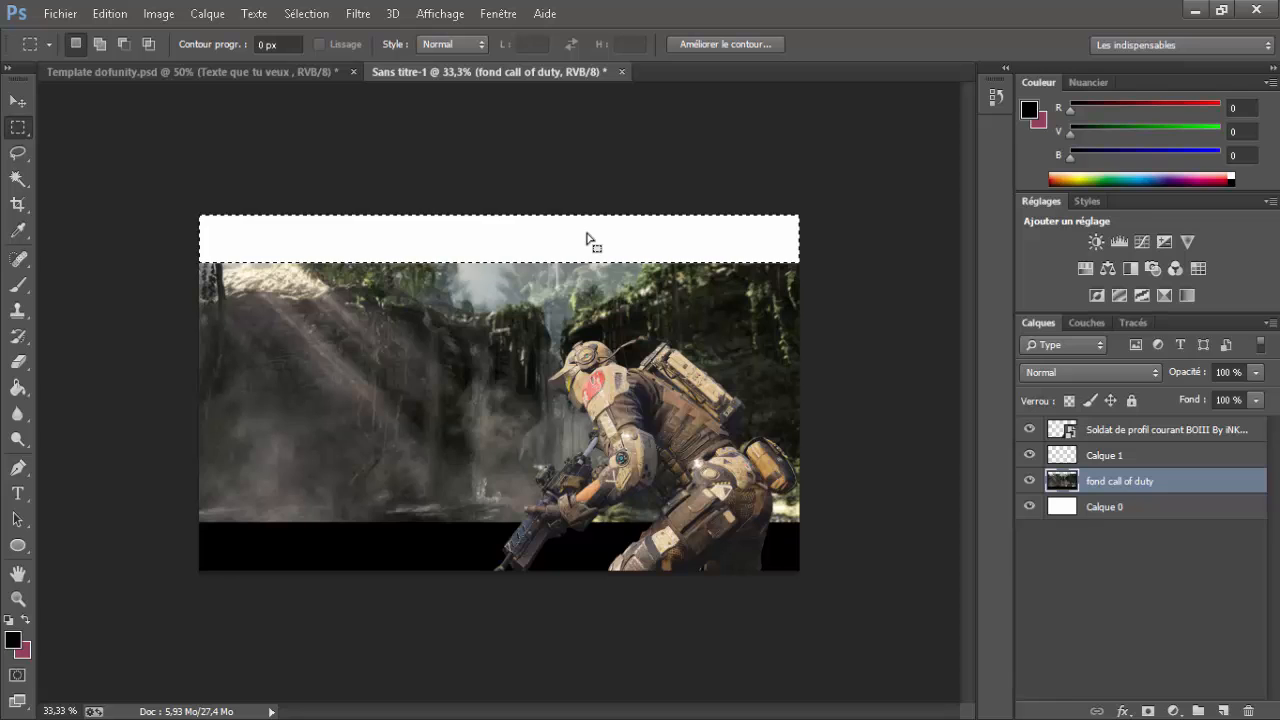
Move the band-shaped selection straight down to the canvas's lower edge, clear the black there and deselect
{"action": "key", "text": "shift"}
{"action": "left_click_drag", "start_coordinate": [580, 250], "coordinate": [580, 252]}
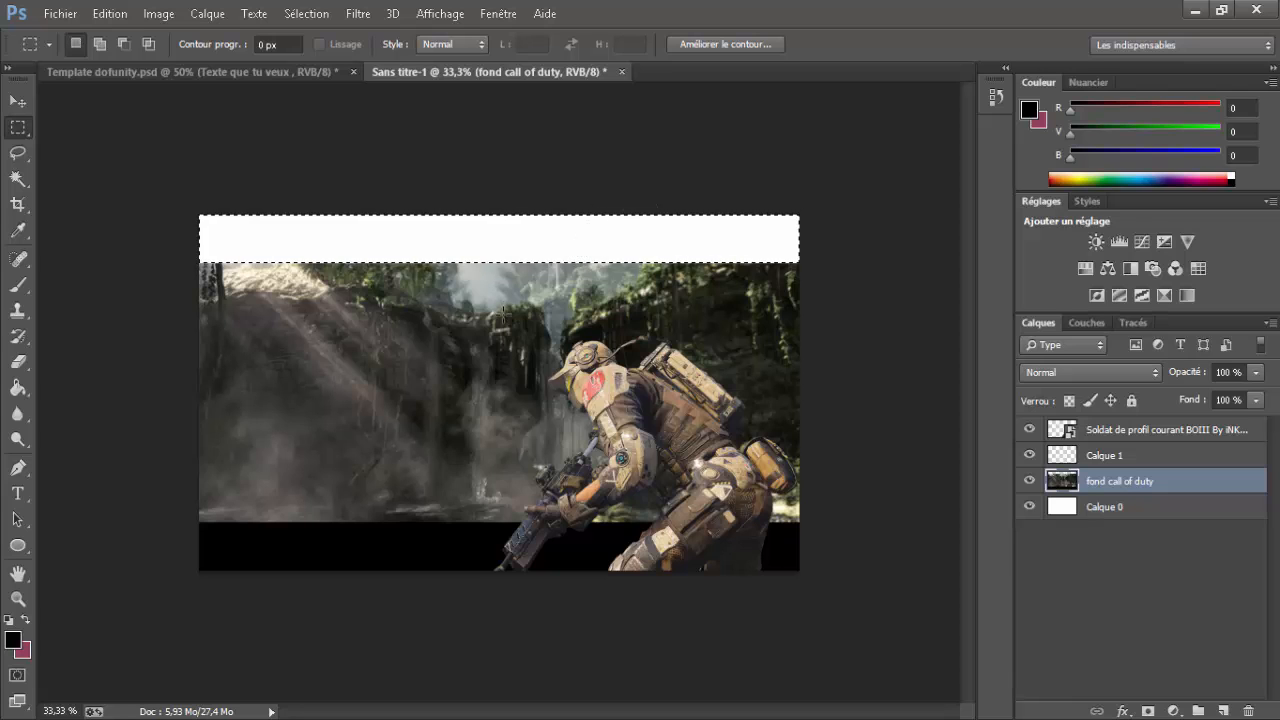
{"action": "left_click_drag", "start_coordinate": [500, 243], "coordinate": [495, 558]}
{"action": "key", "text": "Delete"}
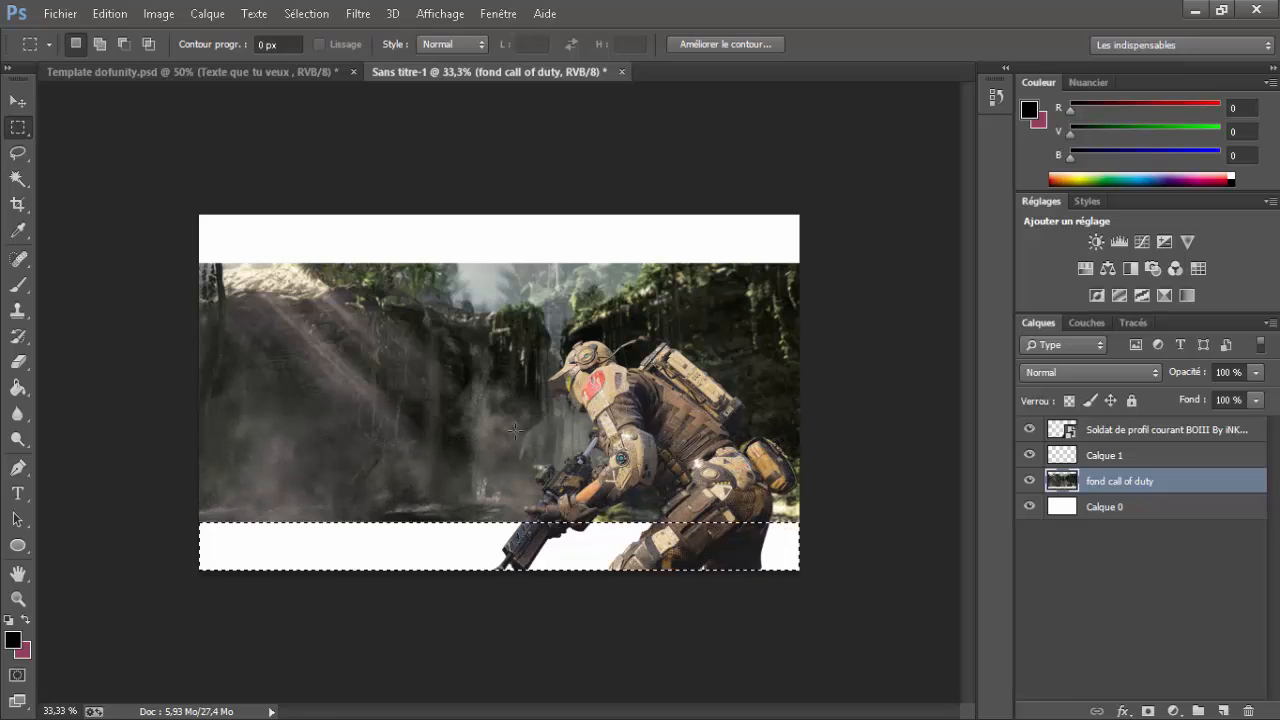
{"action": "key", "text": "ctrl+d"}
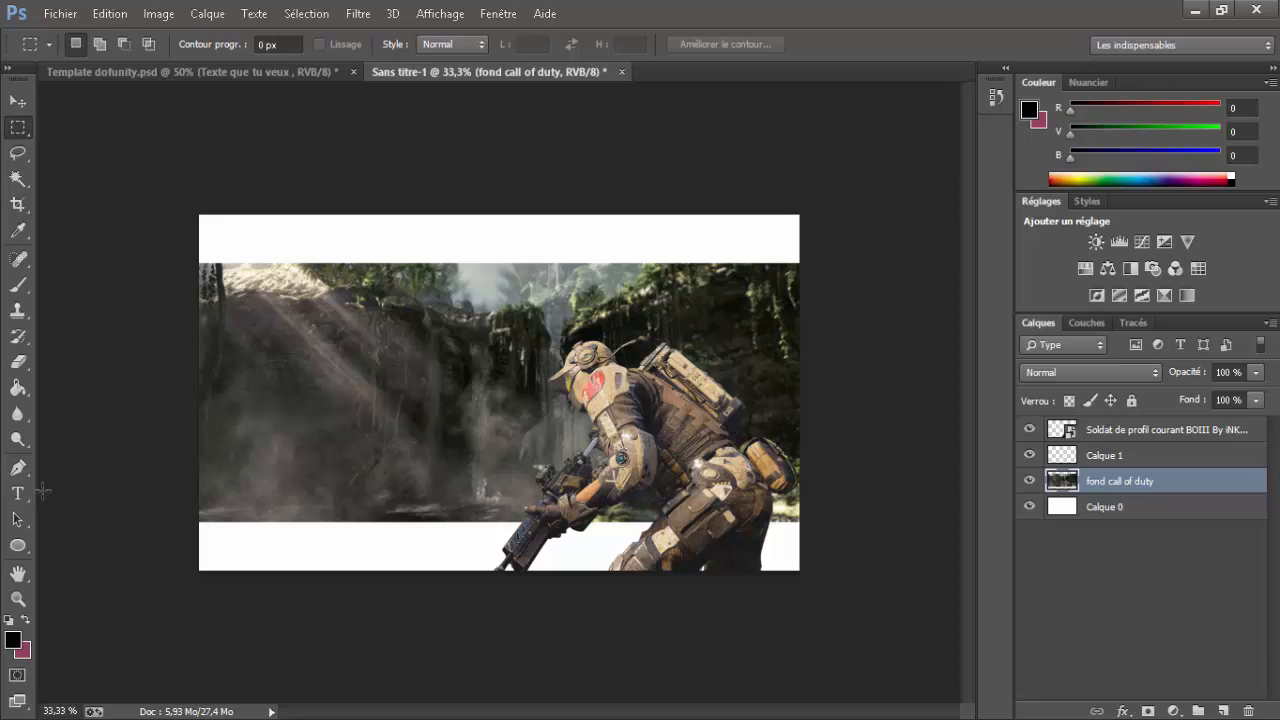
Refill the cleared lower and upper bands of "fond call of duty" with black using the Paint Bucket
{"action": "left_click", "coordinate": [18, 388]}
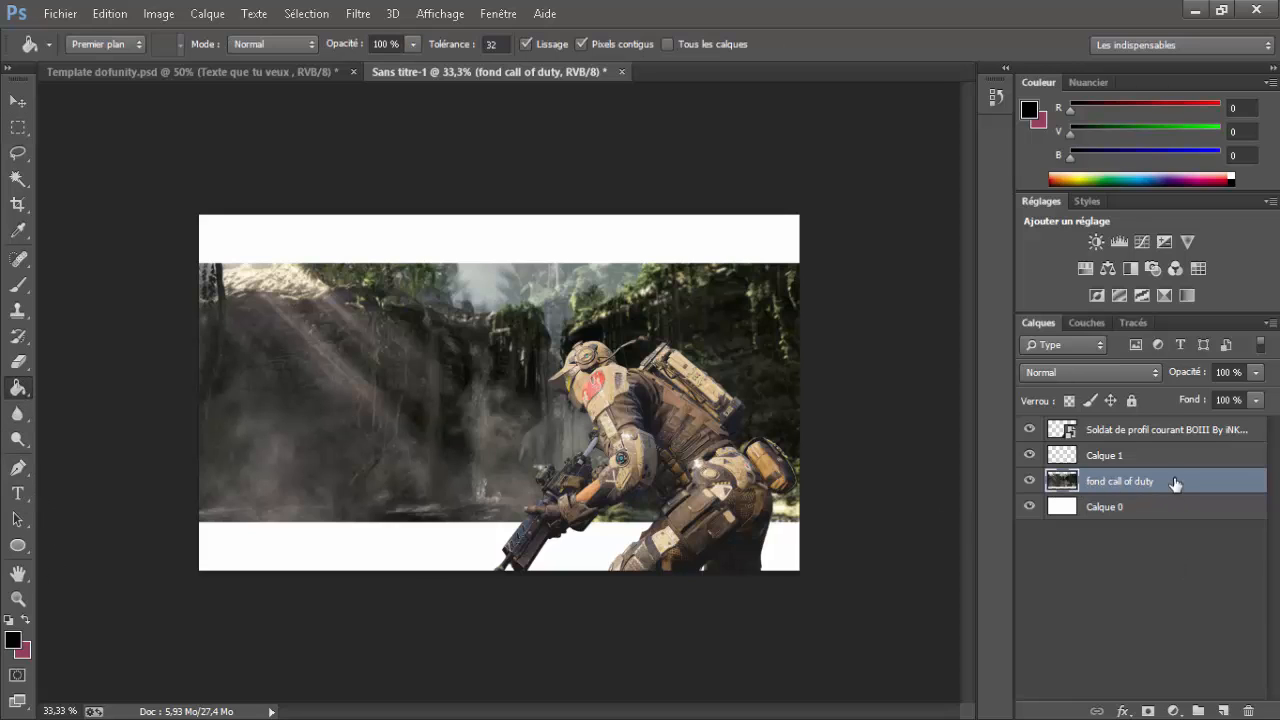
{"action": "left_click", "coordinate": [368, 562]}
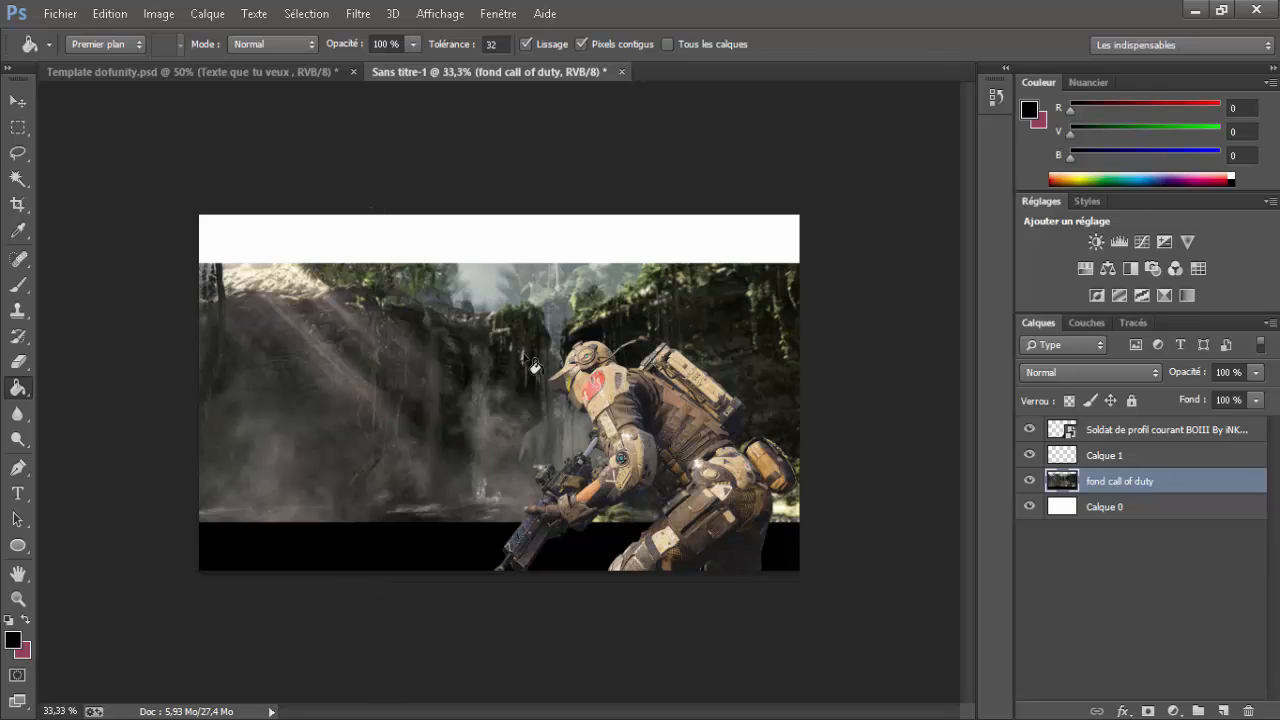
{"action": "left_click", "coordinate": [535, 240]}
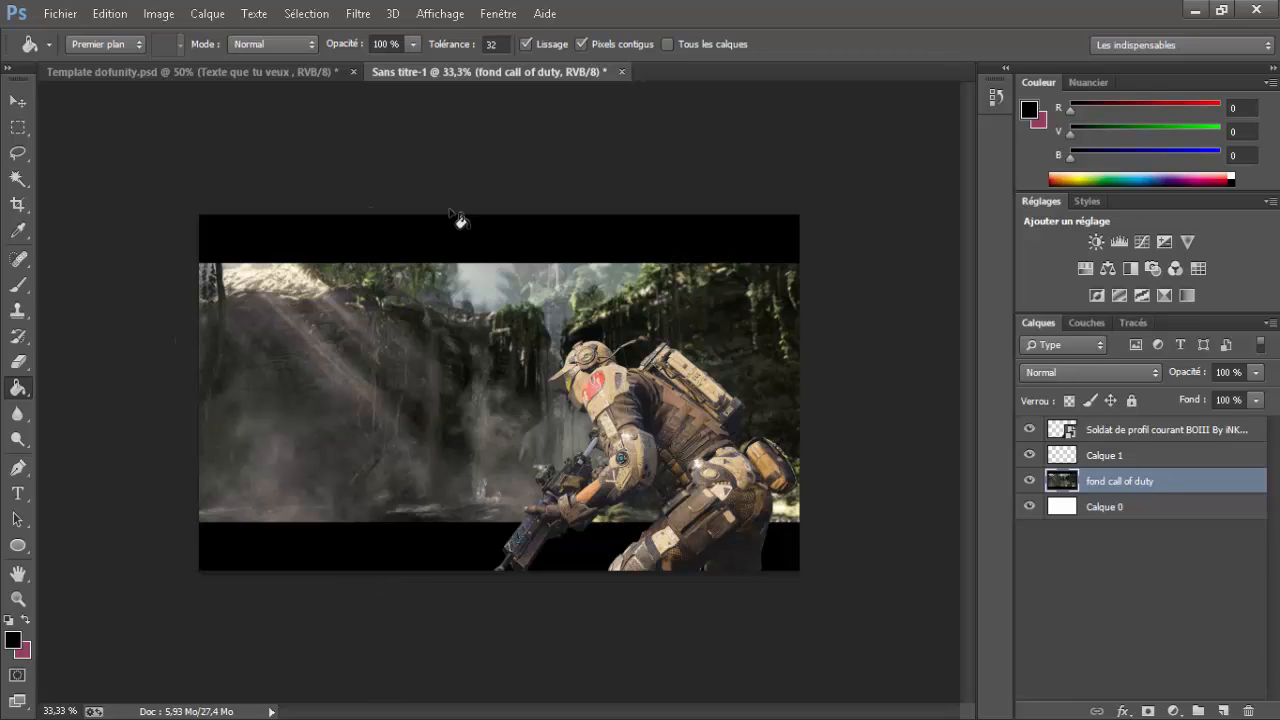
Move the soldier render slightly to the right and up on the canvas
{"action": "left_click", "coordinate": [1112, 455]}
{"action": "left_click", "coordinate": [1120, 430]}
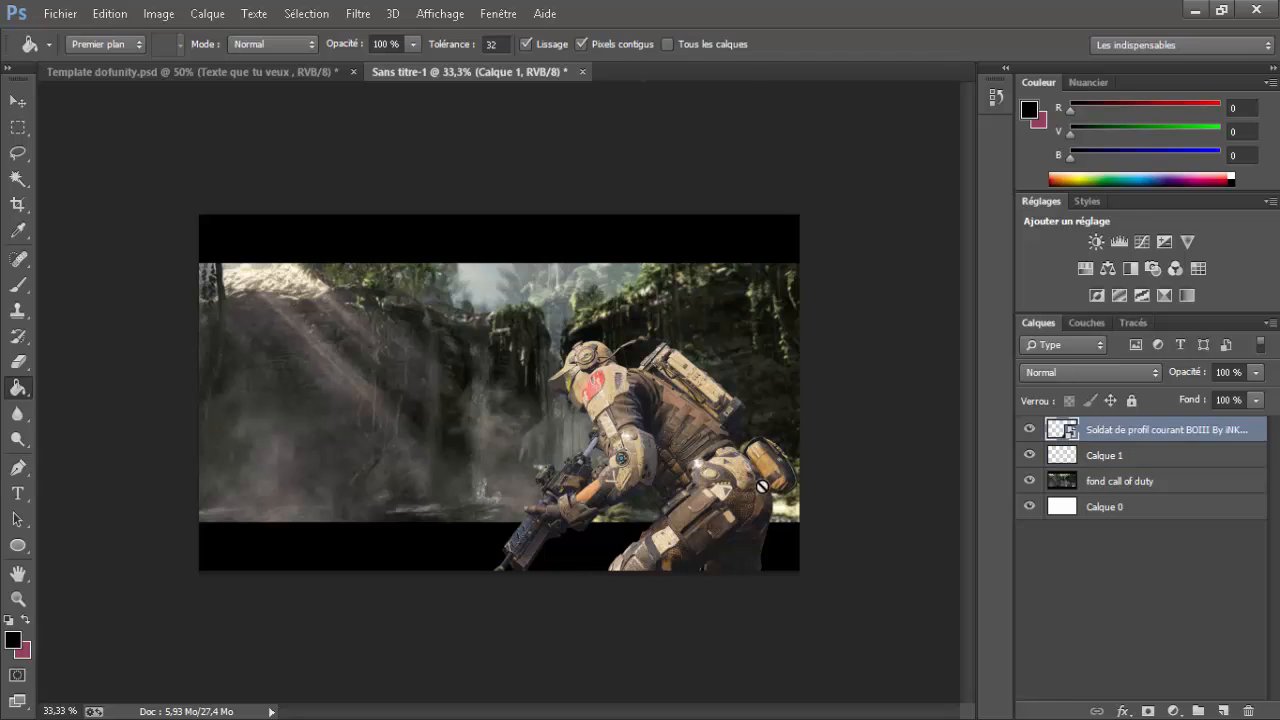
{"action": "left_click_drag", "start_coordinate": [669, 498], "coordinate": [689, 490]}
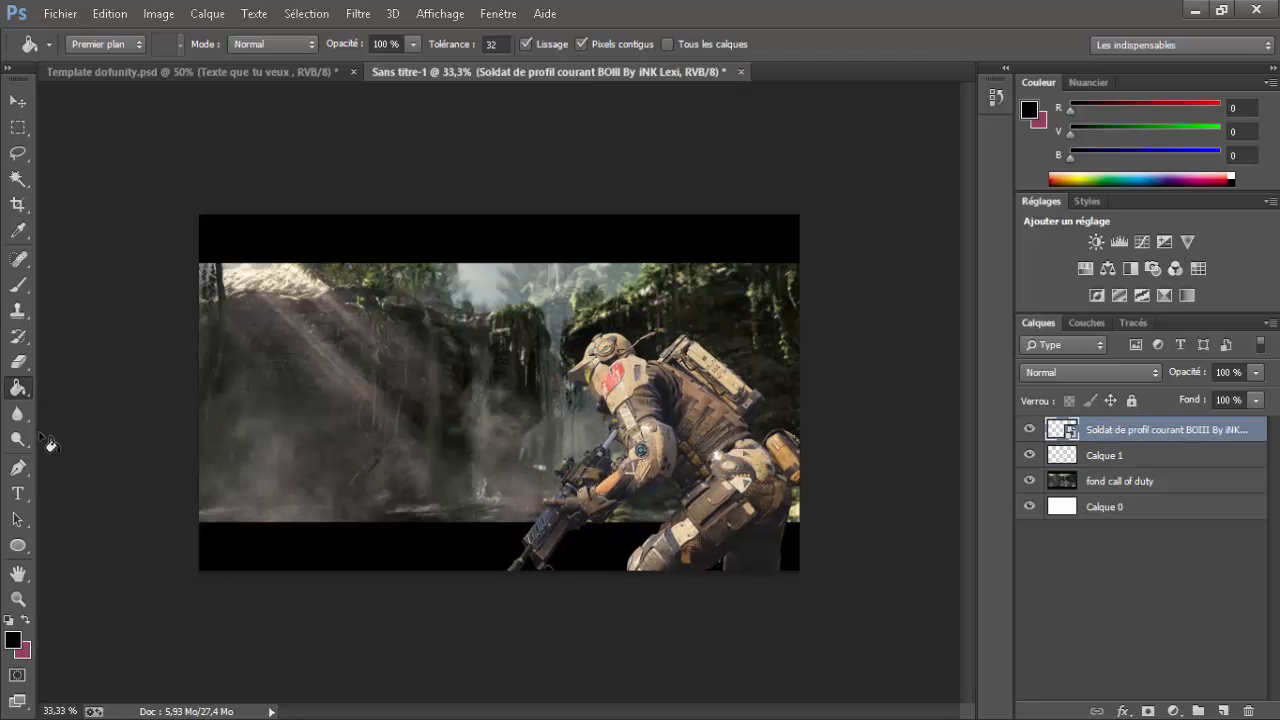
Start a new text line over the waterfall background, in front of the soldier, with the font size set to 166 pt
{"action": "left_click", "coordinate": [18, 493]}
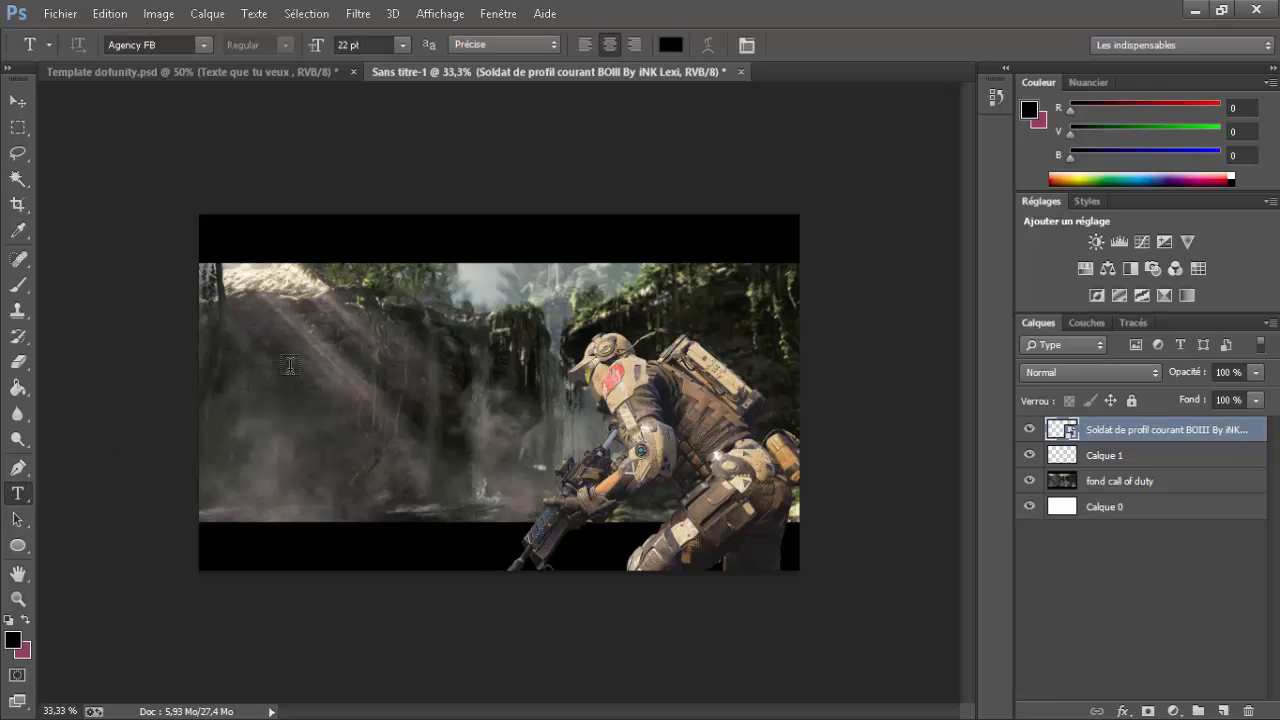
{"action": "left_click", "coordinate": [289, 365]}
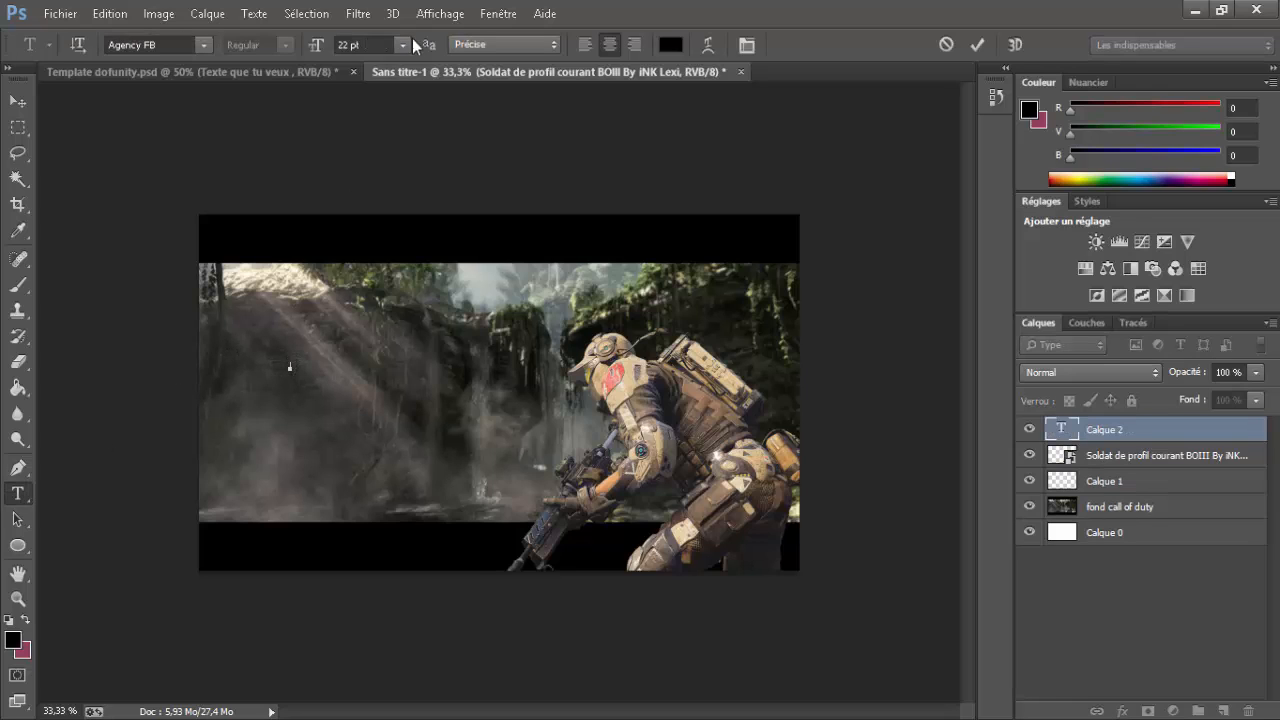
{"action": "left_click", "coordinate": [326, 46]}
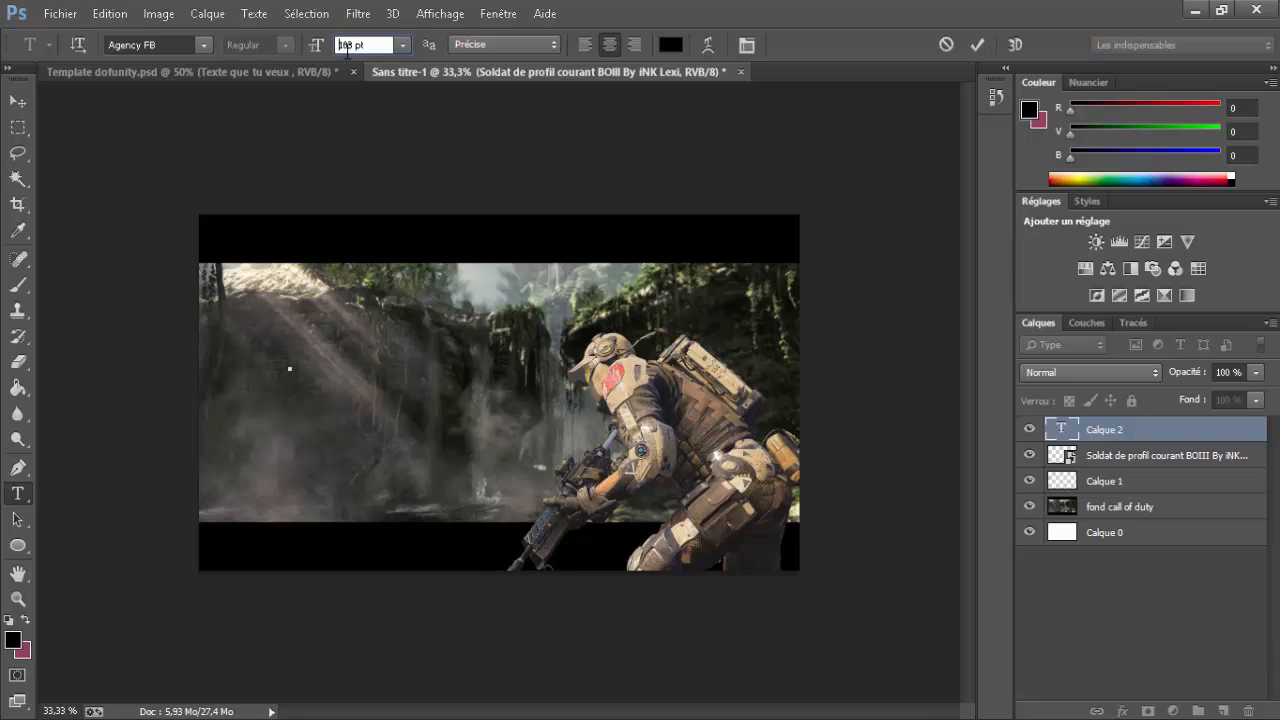
{"action": "type", "text": "152"}
{"action": "key", "text": "Return"}
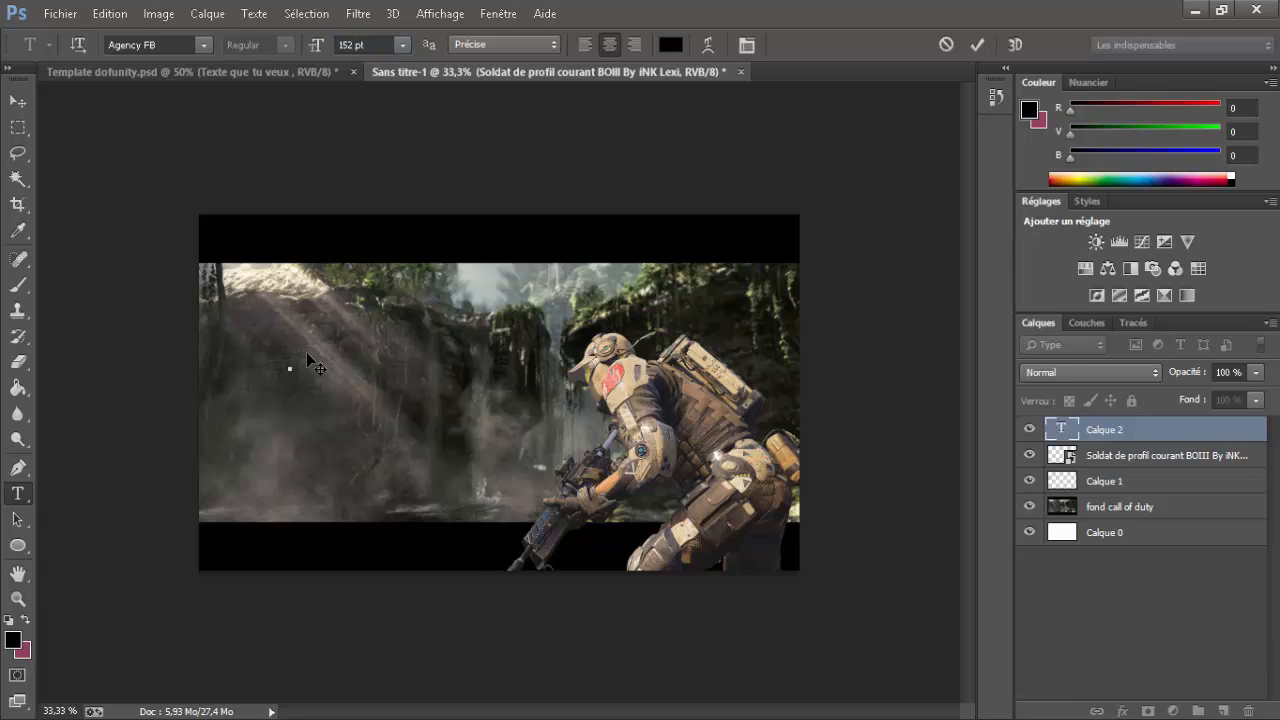
{"action": "left_click", "coordinate": [348, 46]}
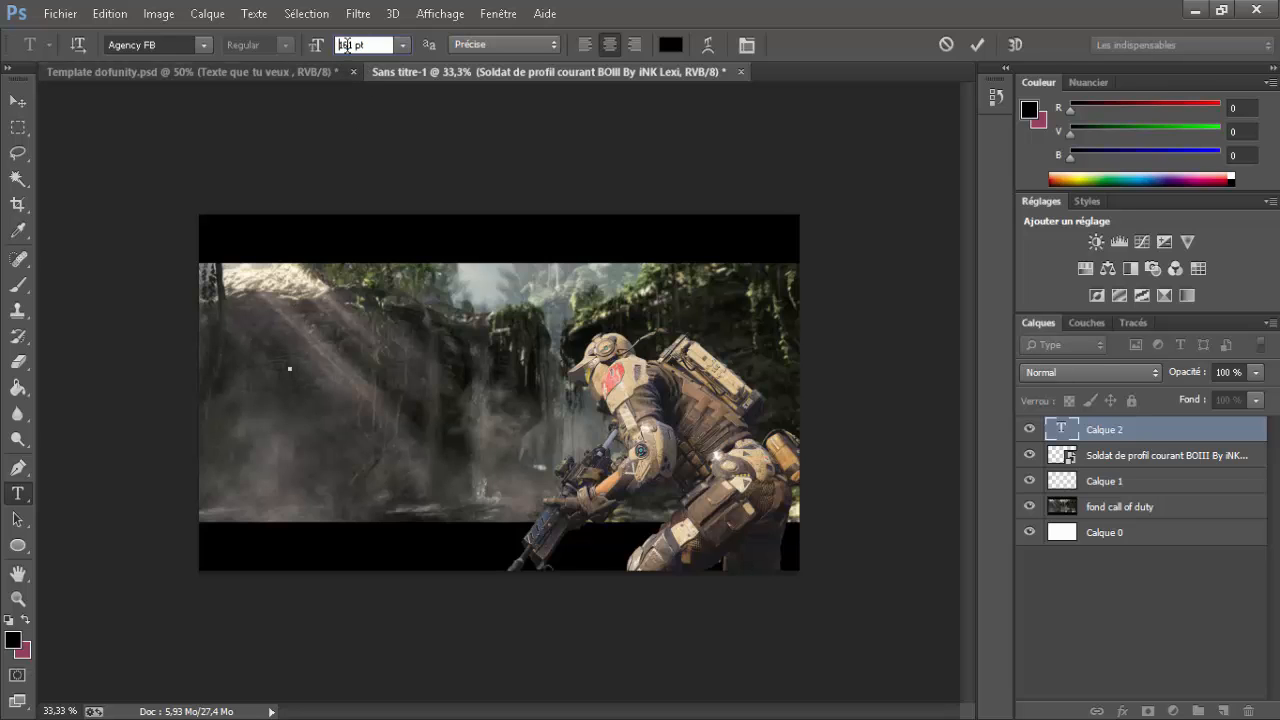
{"action": "type", "text": "166"}
{"action": "key", "text": "Return"}
Choose the HACKED font for the new text line
{"action": "left_click", "coordinate": [205, 45]}
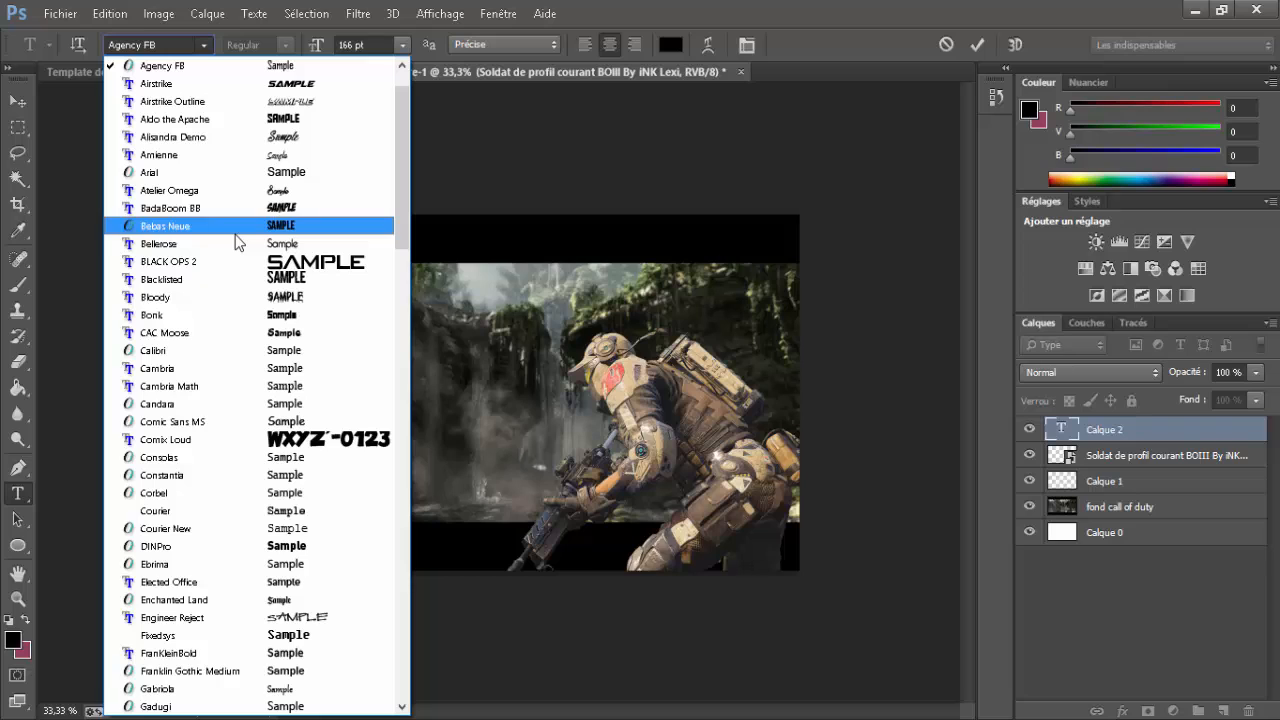
{"action": "scroll", "coordinate": [245, 300], "scroll_direction": "up", "scroll_amount": 1}
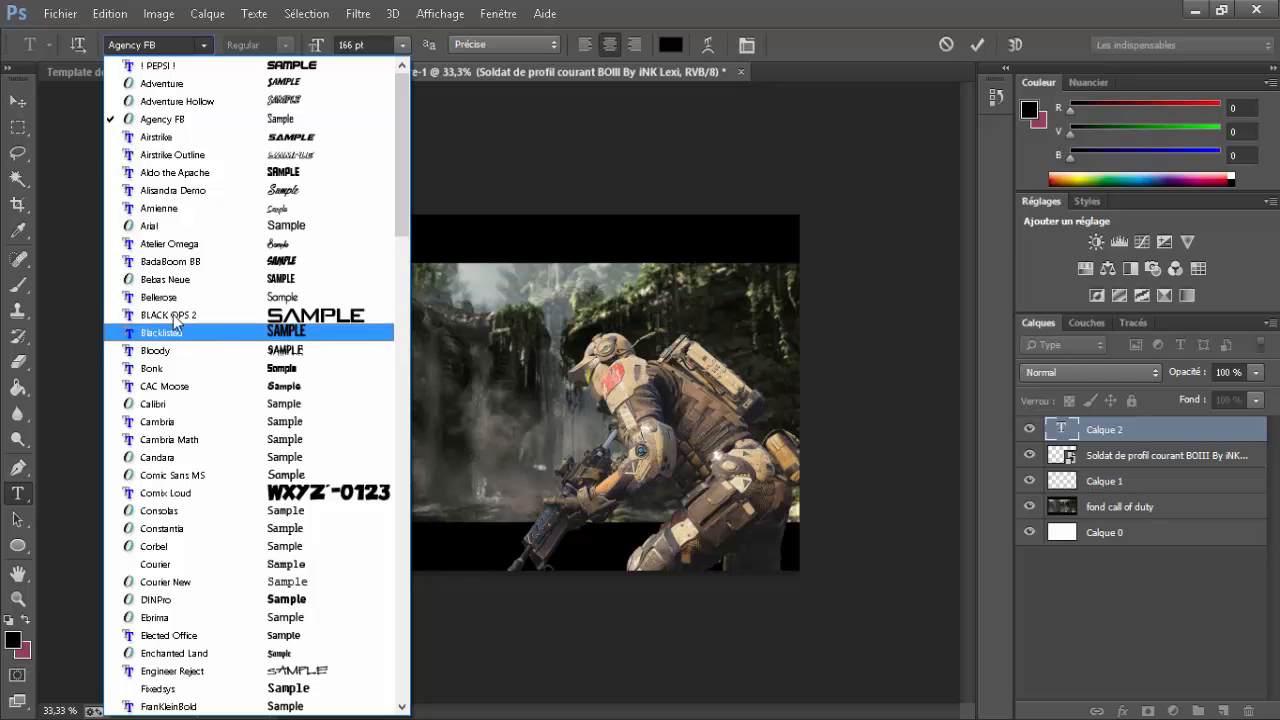
{"action": "scroll", "coordinate": [176, 500], "scroll_direction": "down", "scroll_amount": 5}
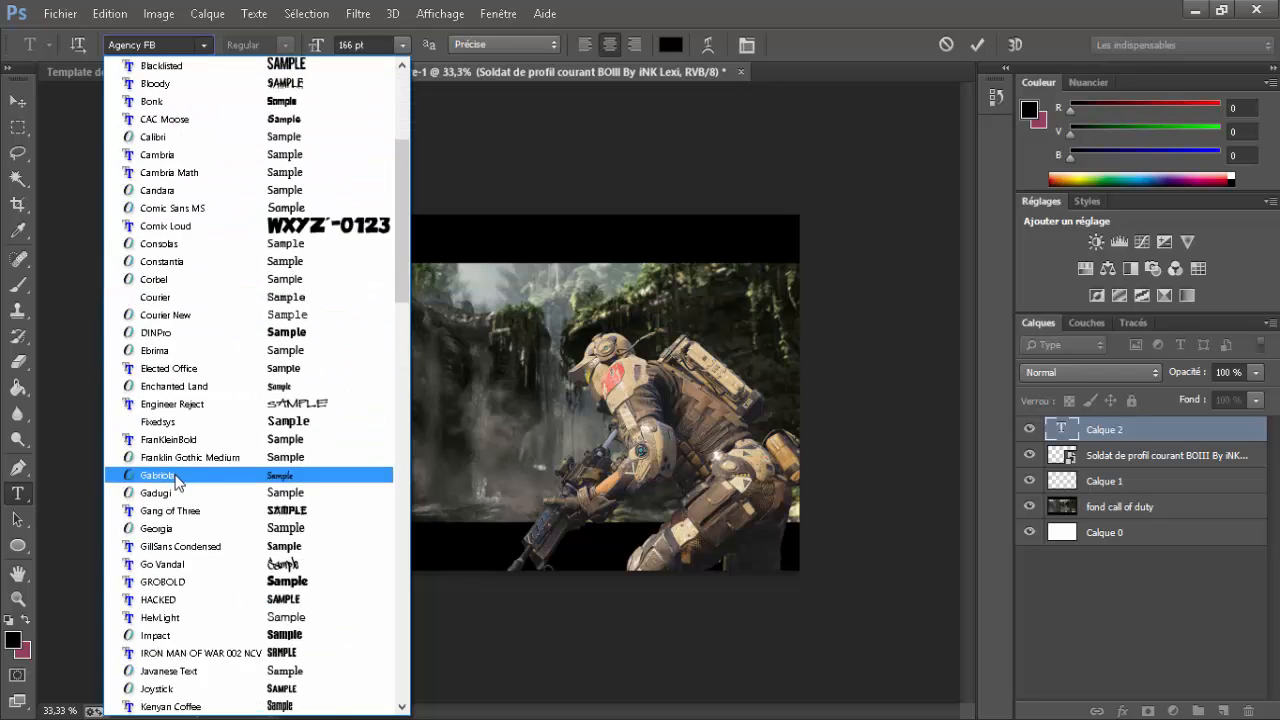
{"action": "scroll", "coordinate": [176, 482], "scroll_direction": "down", "scroll_amount": 3}
{"action": "left_click", "coordinate": [160, 440]}
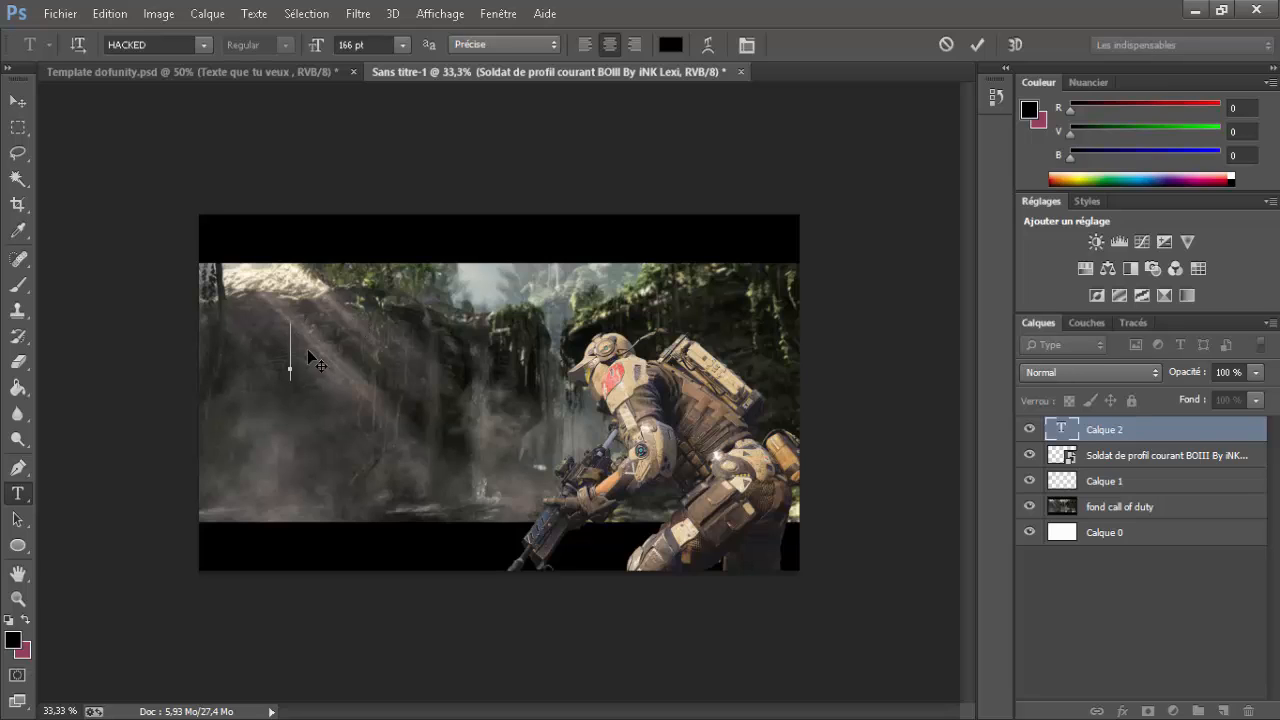
{"action": "type", "text": "FOND"}
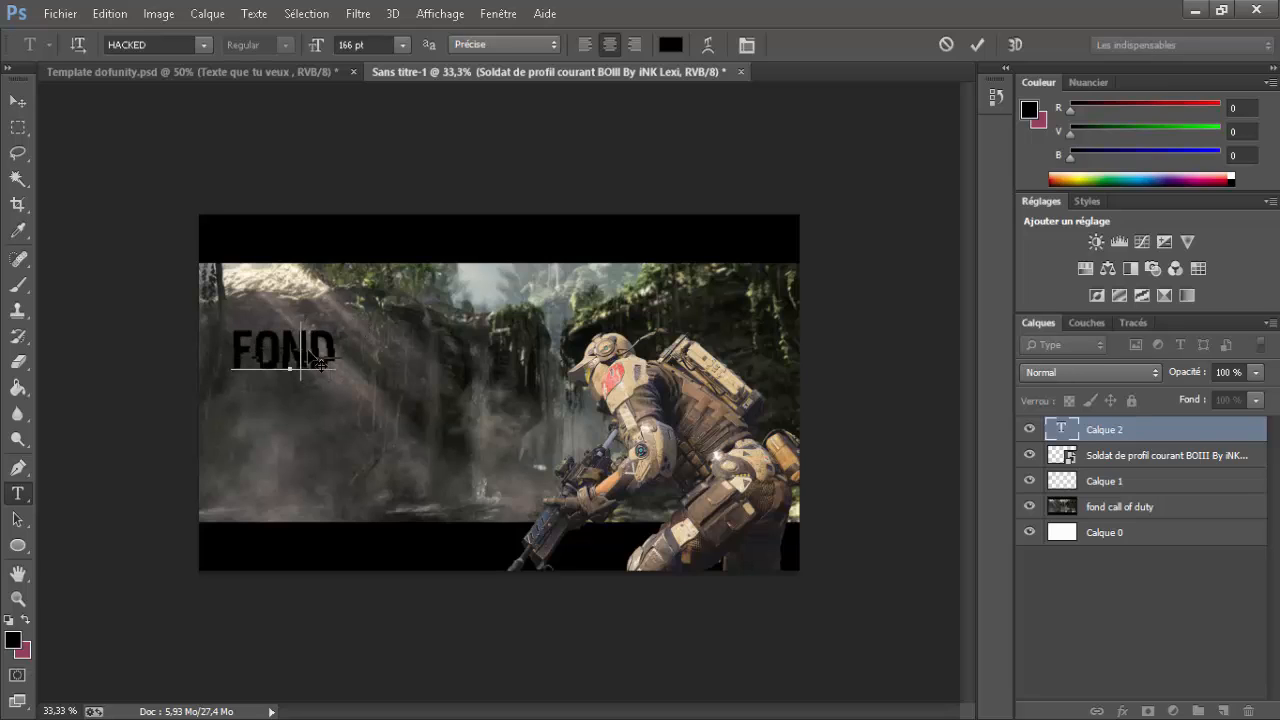
{"action": "key", "text": "BackSpace"}
{"action": "key", "text": "BackSpace"}
{"action": "key", "text": "BackSpace"}
{"action": "key", "text": "BackSpace"}
{"action": "type", "text": "MINIATURE"}
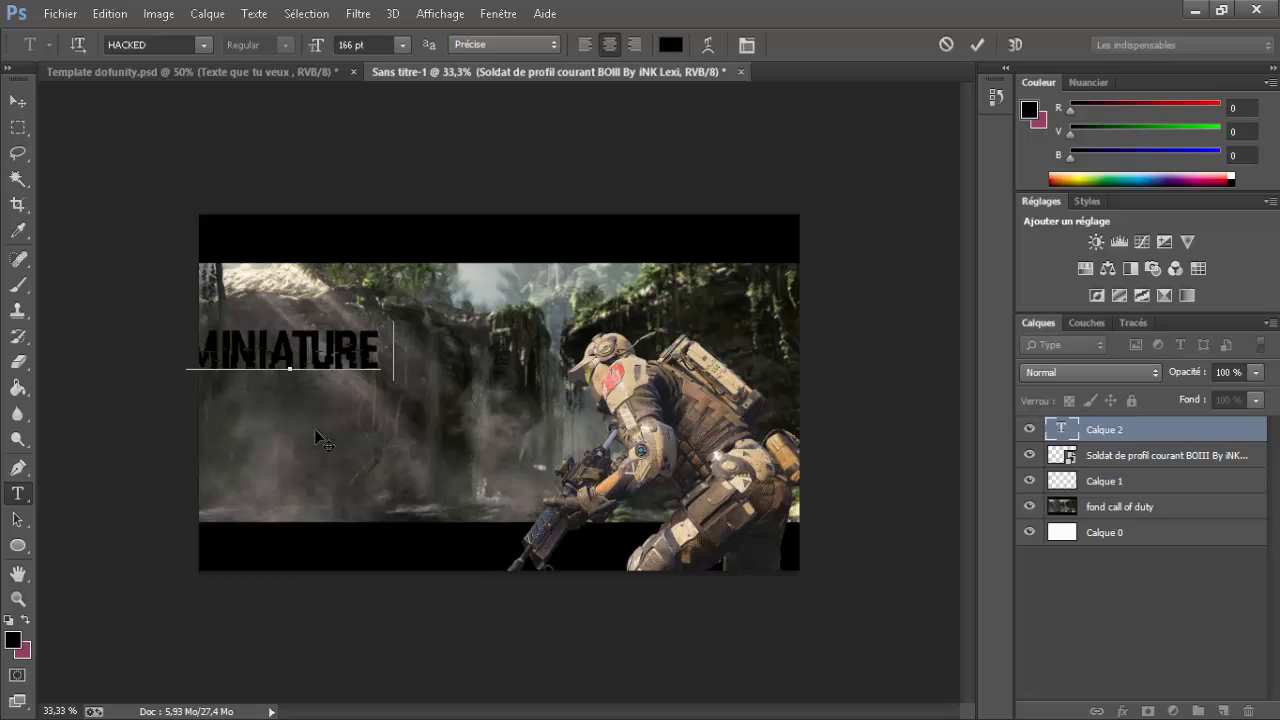
{"action": "left_click_drag", "start_coordinate": [315, 431], "coordinate": [393, 431]}
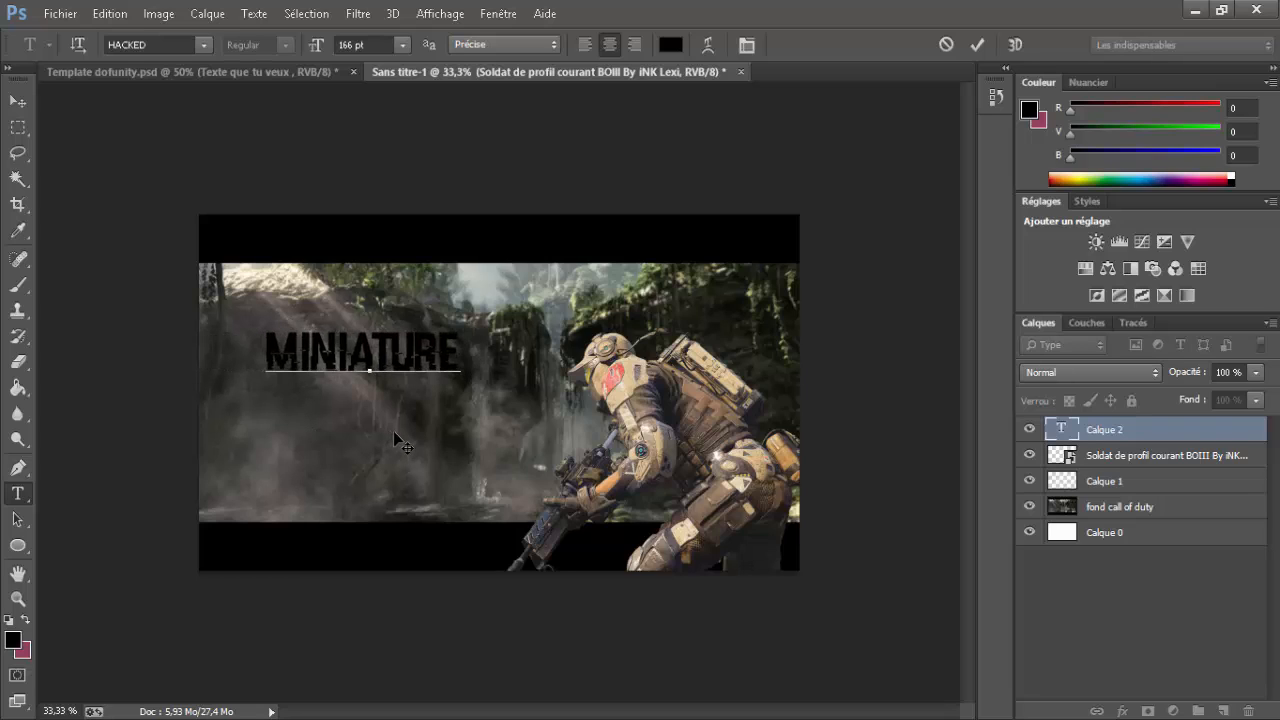
{"action": "type", "text": "TES"}
{"action": "type", "text": "T"}
{"action": "key", "text": "BackSpace"}
{"action": "key", "text": "BackSpace"}
{"action": "key", "text": "BackSpace"}
{"action": "key", "text": "BackSpace"}
{"action": "key", "text": "BackSpace"}
{"action": "key", "text": "BackSpace"}
{"action": "key", "text": "BackSpace"}
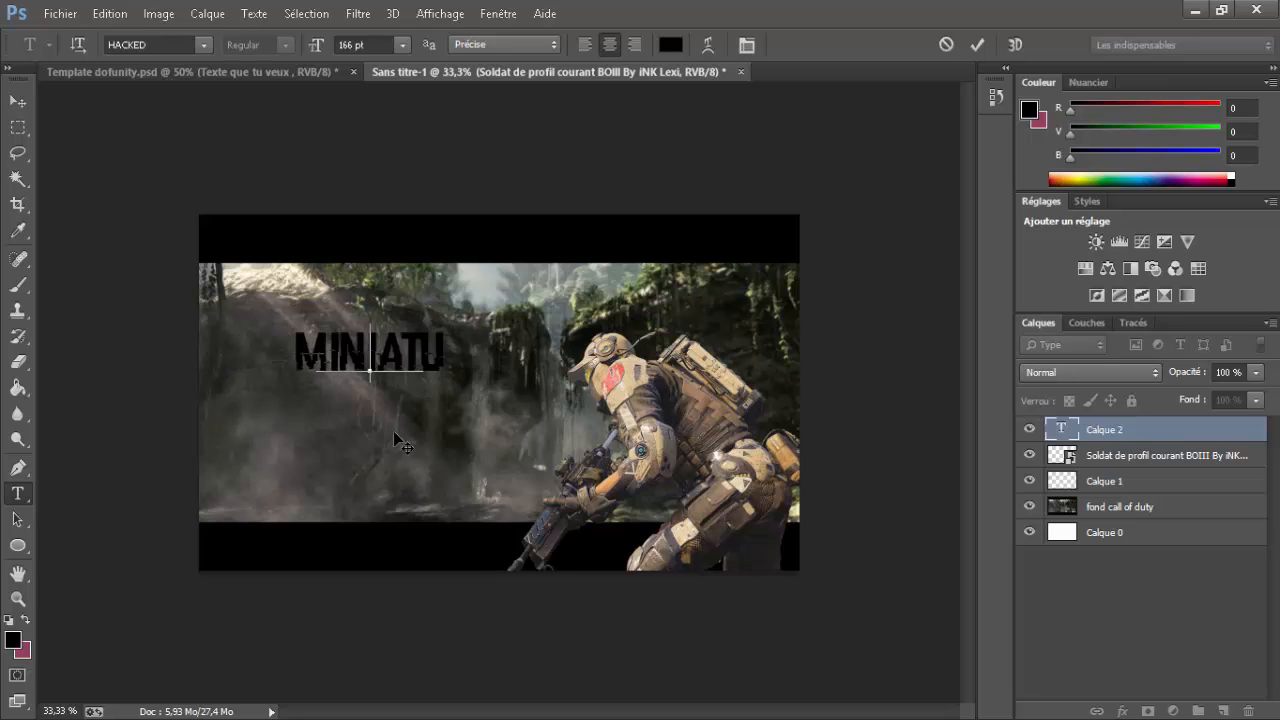
{"action": "key", "text": "BackSpace"}
{"action": "key", "text": "BackSpace"}
{"action": "key", "text": "BackSpace"}
{"action": "key", "text": "BackSpace"}
{"action": "key", "text": "BackSpace"}
{"action": "key", "text": "BackSpace"}
{"action": "key", "text": "BackSpace"}
{"action": "type", "text": "AK"}
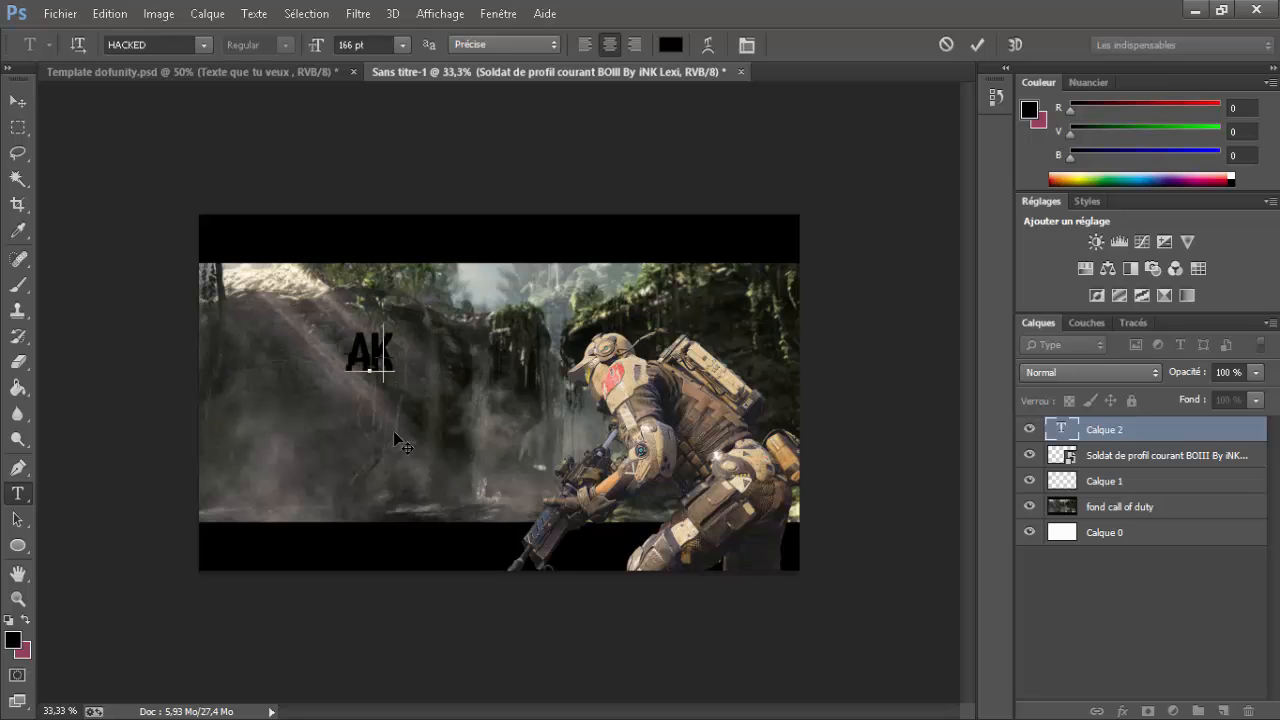
{"action": "key", "text": "BackSpace"}
{"action": "key", "text": "BackSpace"}
Enter "Gameplay AK 47" as the title text and shift it slightly right and down over the background
{"action": "type", "text": "GAME PLAY"}
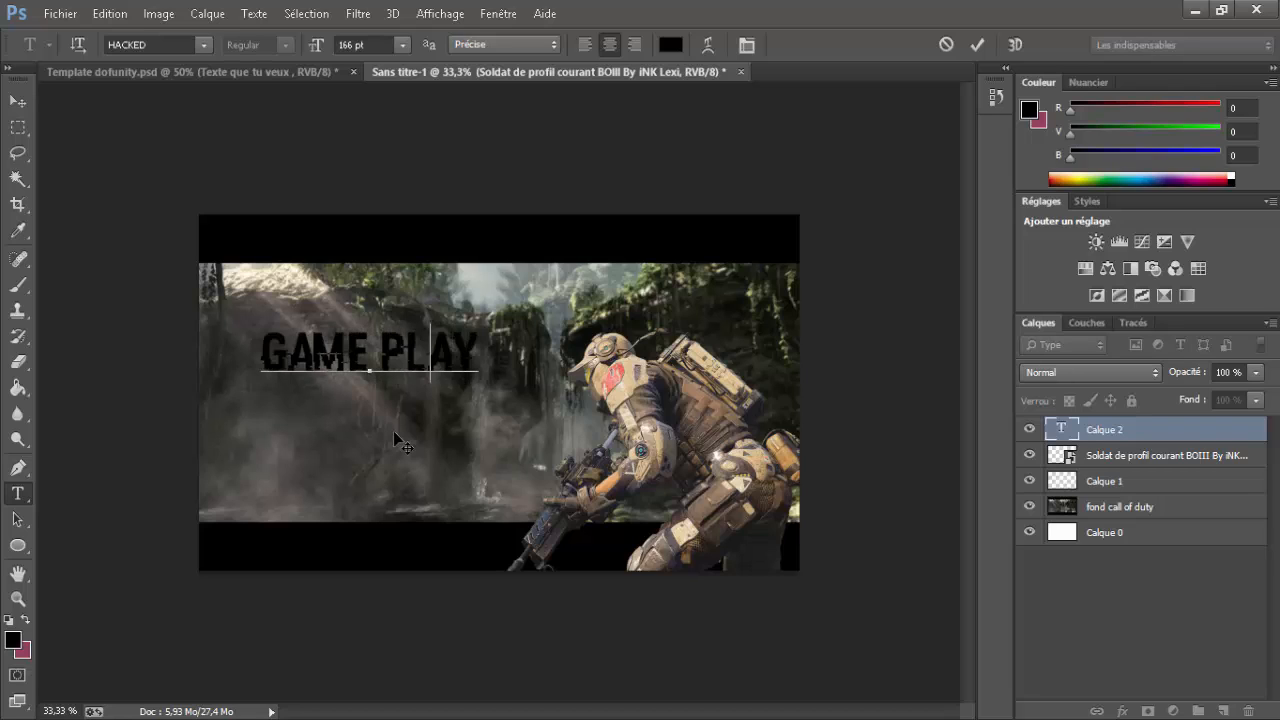
{"action": "key", "text": "BackSpace"}
{"action": "key", "text": "BackSpace"}
{"action": "key", "text": "BackSpace"}
{"action": "key", "text": "BackSpace"}
{"action": "key", "text": "BackSpace"}
{"action": "key", "text": "BackSpace"}
{"action": "type", "text": "E"}
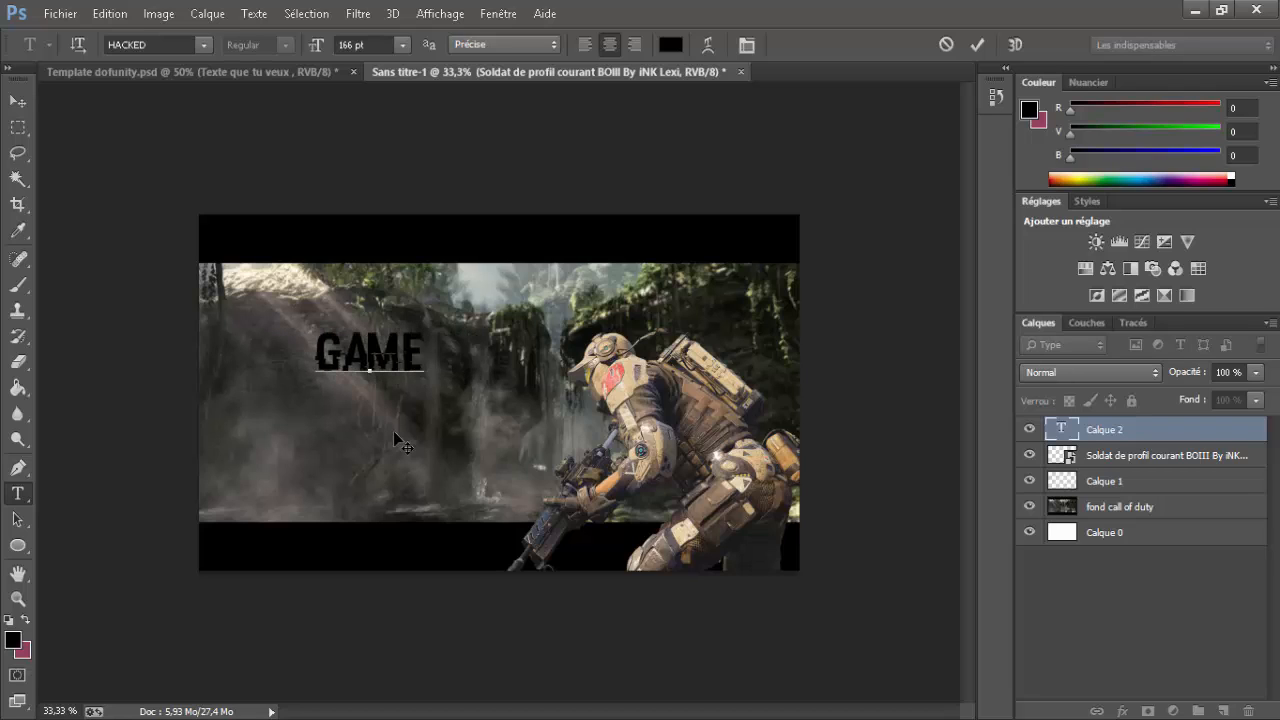
{"action": "type", "text": "PLAY 1"}
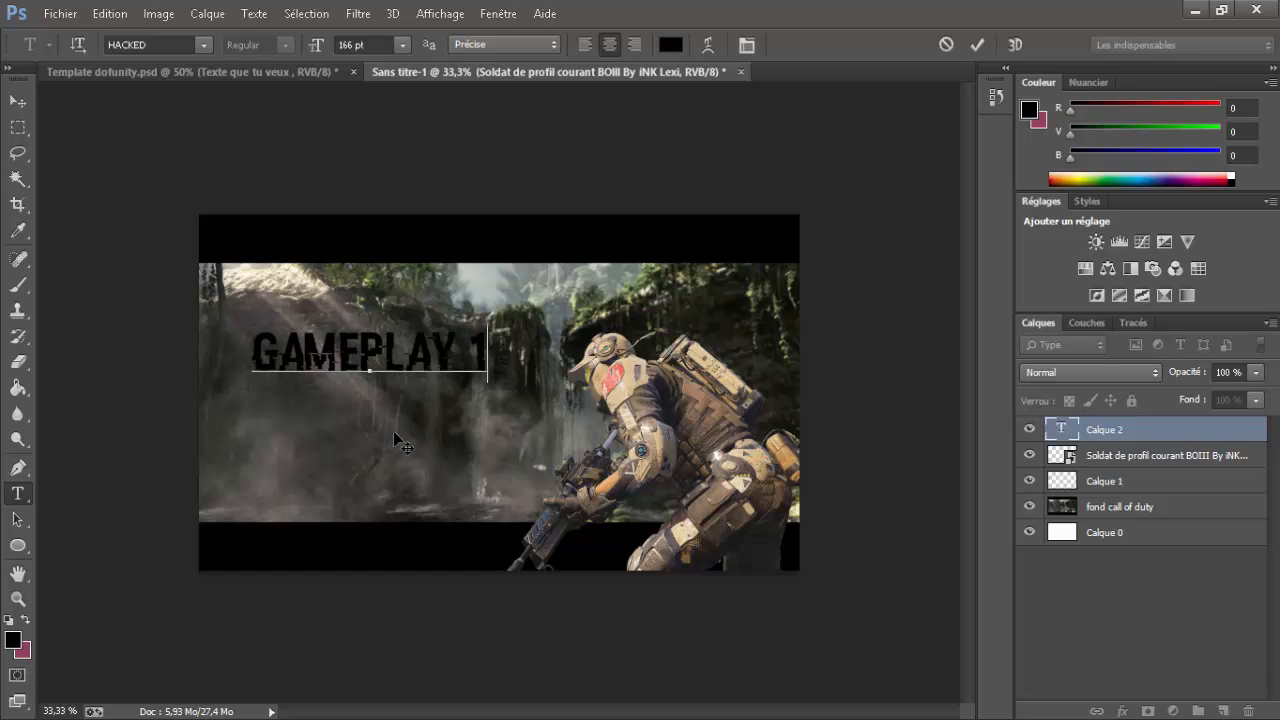
{"action": "type", "text": "K 47"}
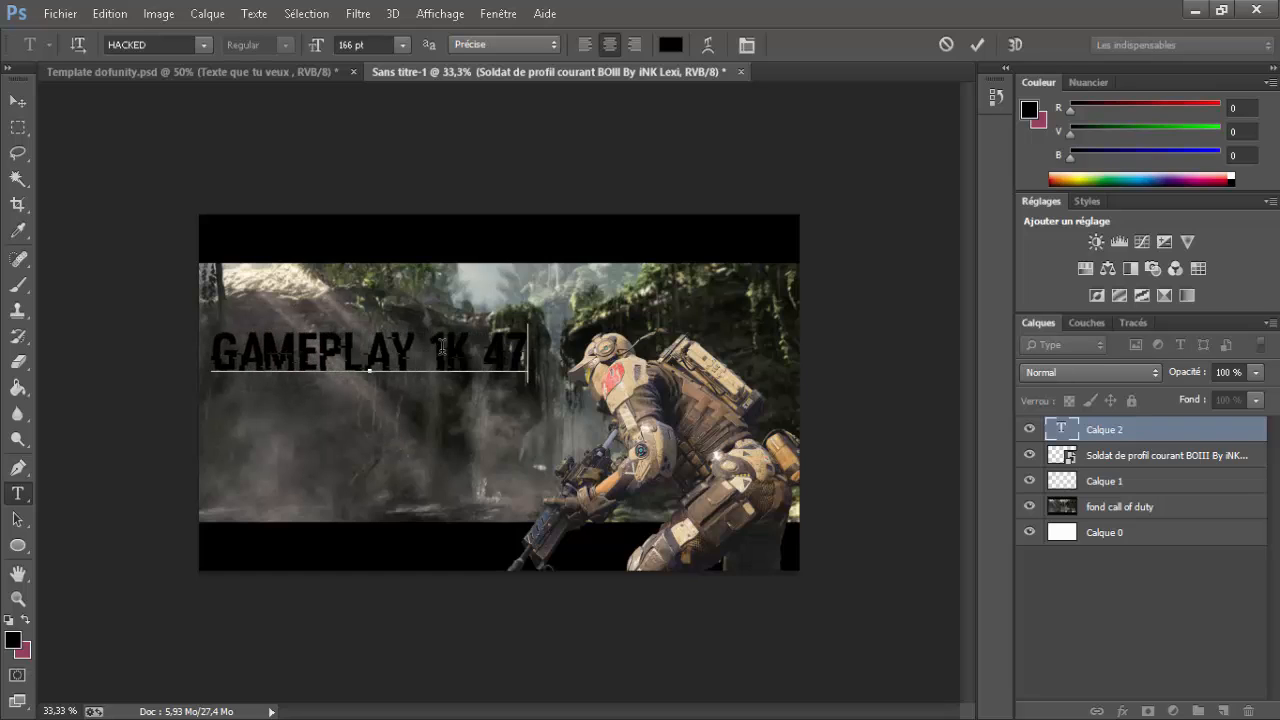
{"action": "left_click", "coordinate": [440, 352]}
{"action": "key", "text": "BackSpace"}
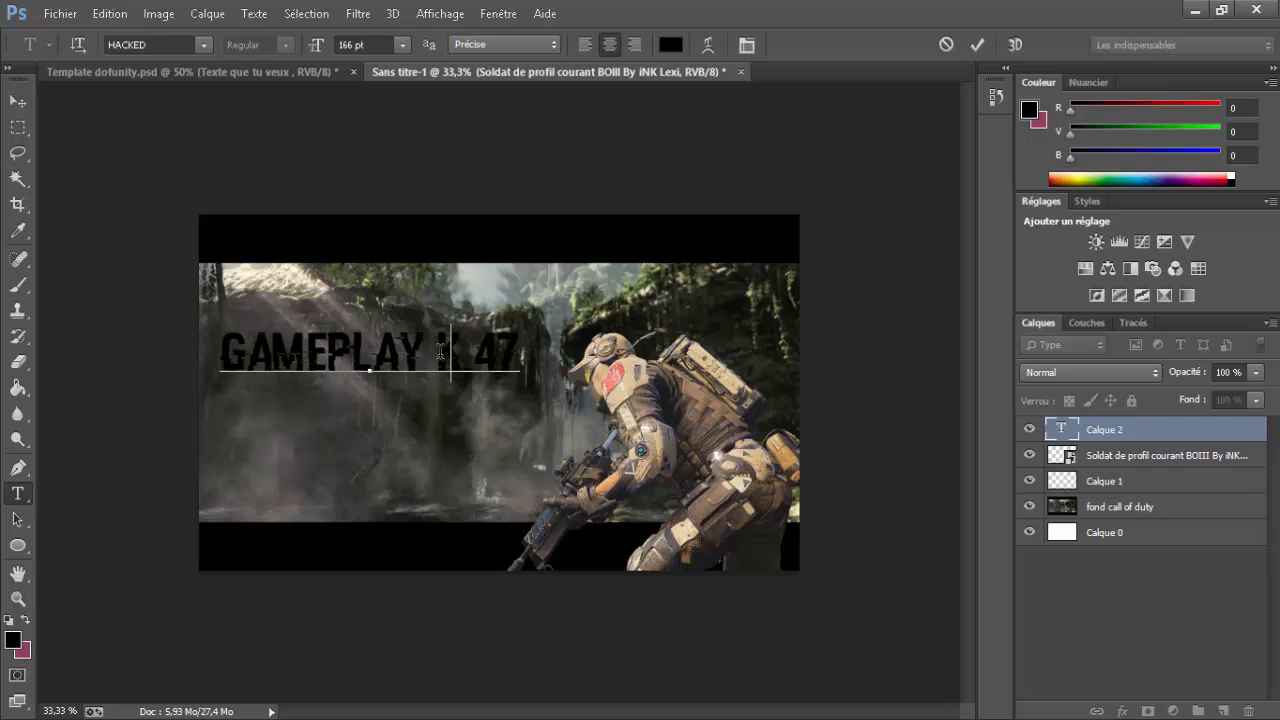
{"action": "type", "text": "A"}
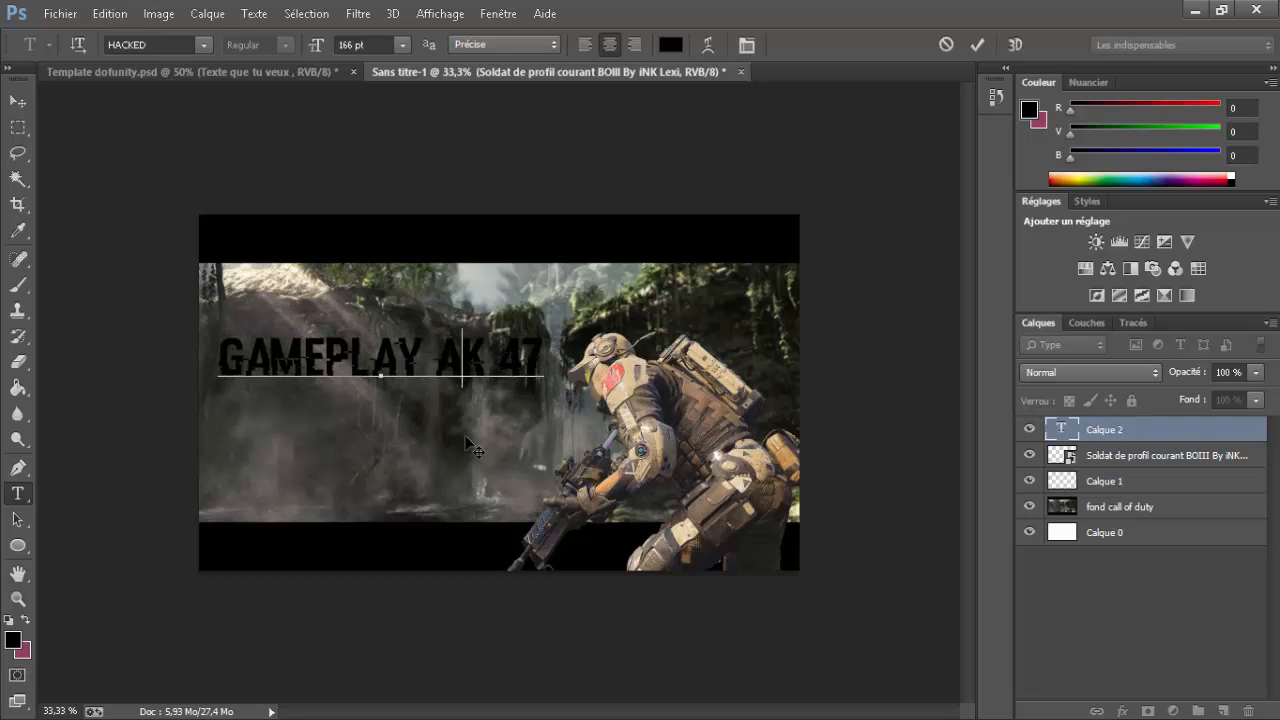
Enlarge the whole title to 186 pt, reposition it between the canvas's left edge and the soldier, and commit the text
{"action": "left_click_drag", "start_coordinate": [546, 358], "coordinate": [216, 358]}
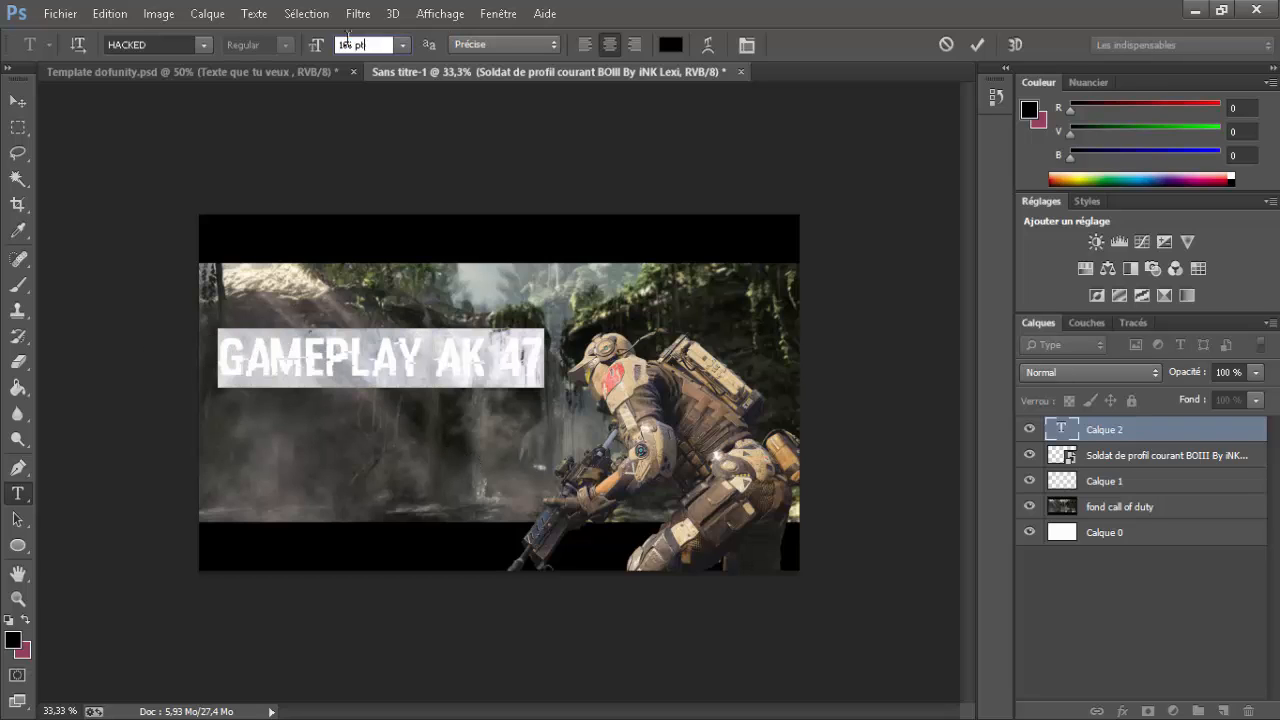
{"action": "left_click", "coordinate": [355, 45]}
{"action": "scroll", "coordinate": [355, 45], "scroll_direction": "up", "scroll_amount": 15}
{"action": "scroll", "coordinate": [355, 45], "scroll_direction": "up", "scroll_amount": 5}
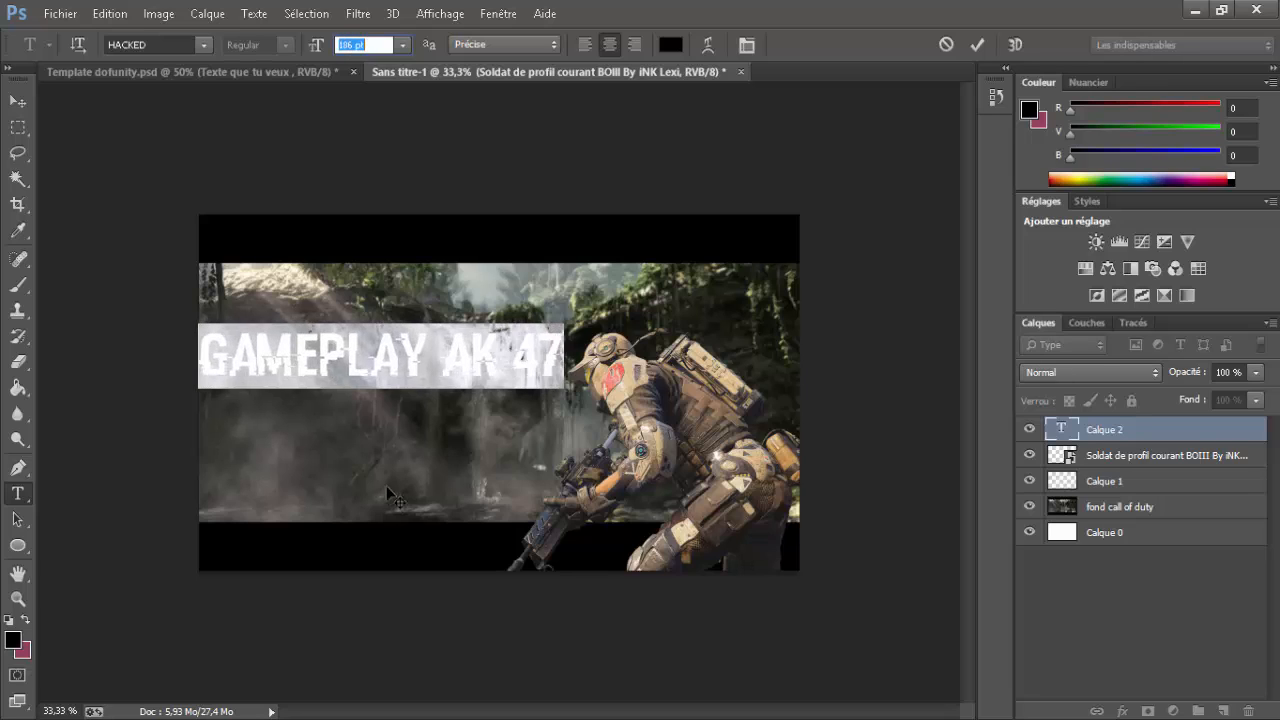
{"action": "left_click_drag", "start_coordinate": [384, 474], "coordinate": [386, 474]}
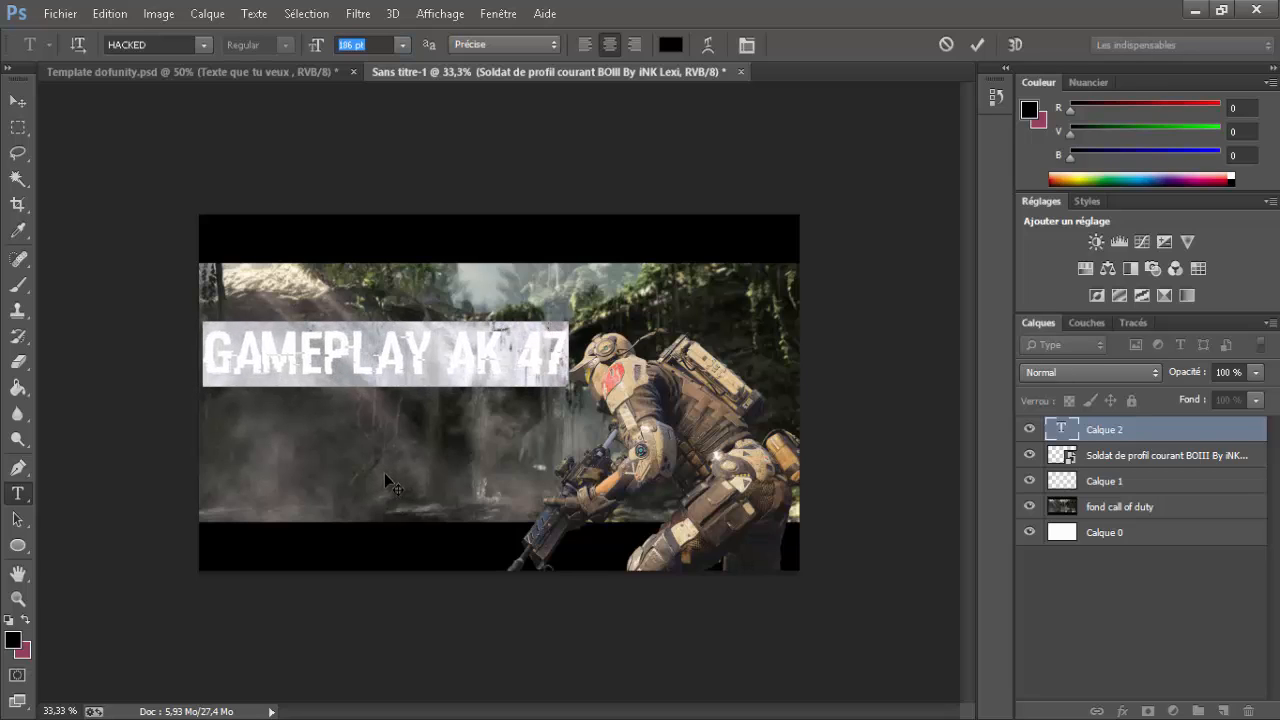
{"action": "left_click", "coordinate": [977, 45]}
Move the soldier render slightly to the right, clear of the title's end
{"action": "left_click", "coordinate": [1133, 460]}
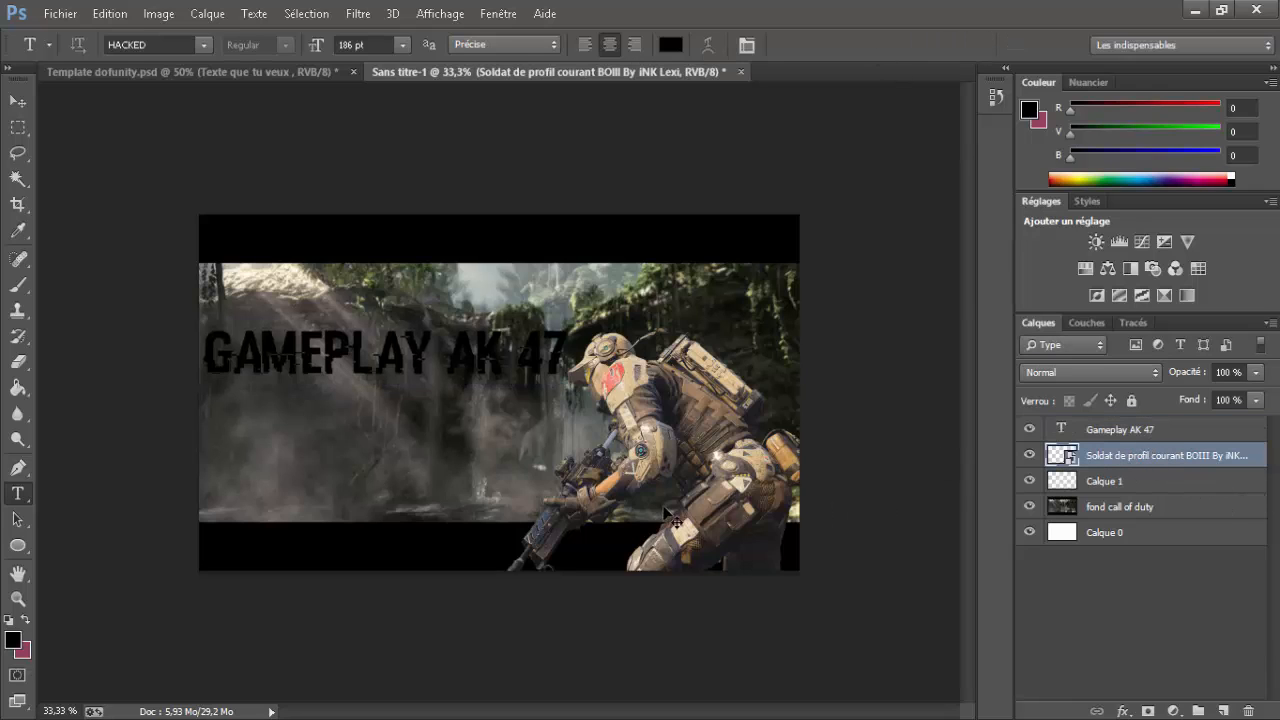
{"action": "left_click_drag", "start_coordinate": [657, 465], "coordinate": [675, 465]}
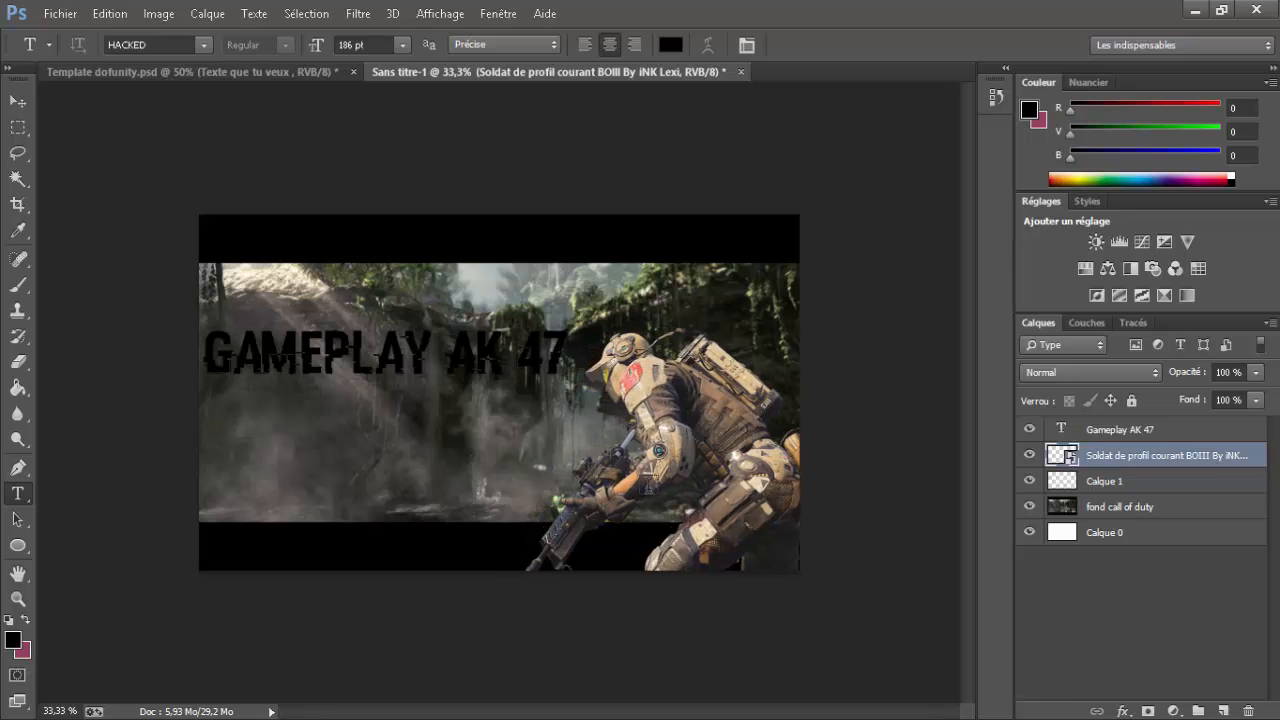
Recolor the whole "Gameplay AK 47" title white (#ffffff)
{"action": "left_click_drag", "start_coordinate": [571, 354], "coordinate": [197, 366]}
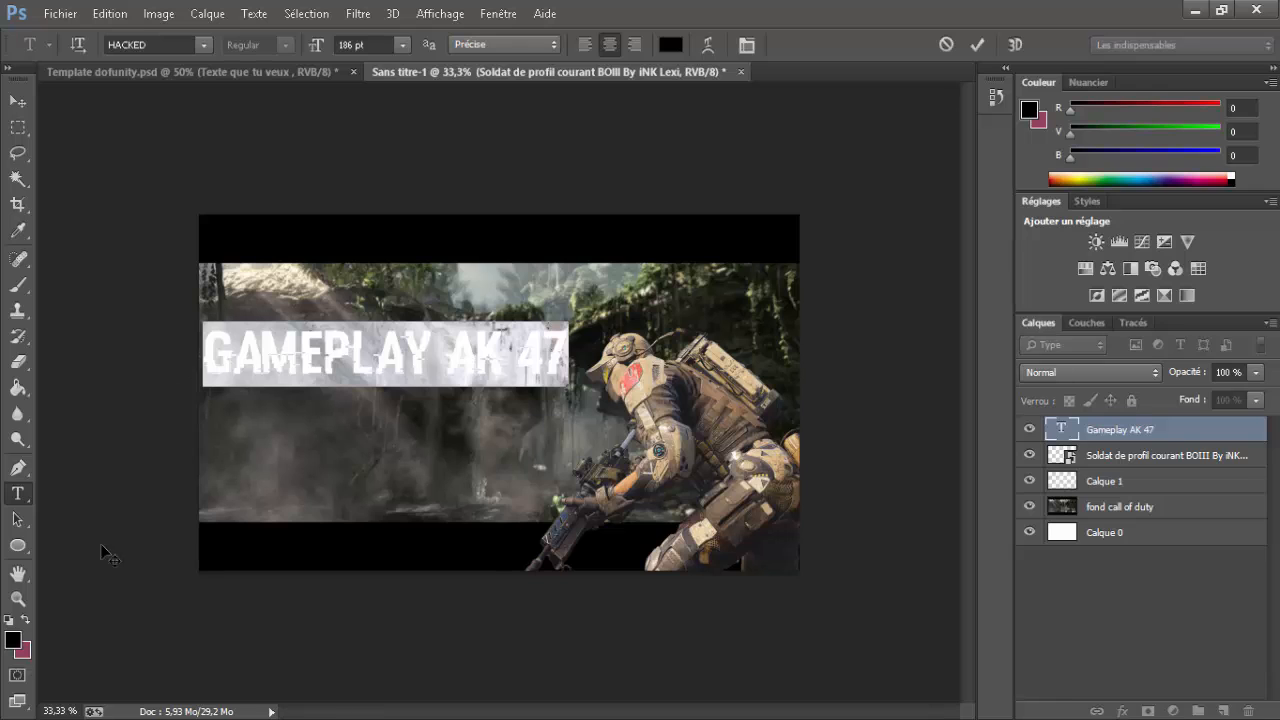
{"action": "left_click", "coordinate": [16, 634]}
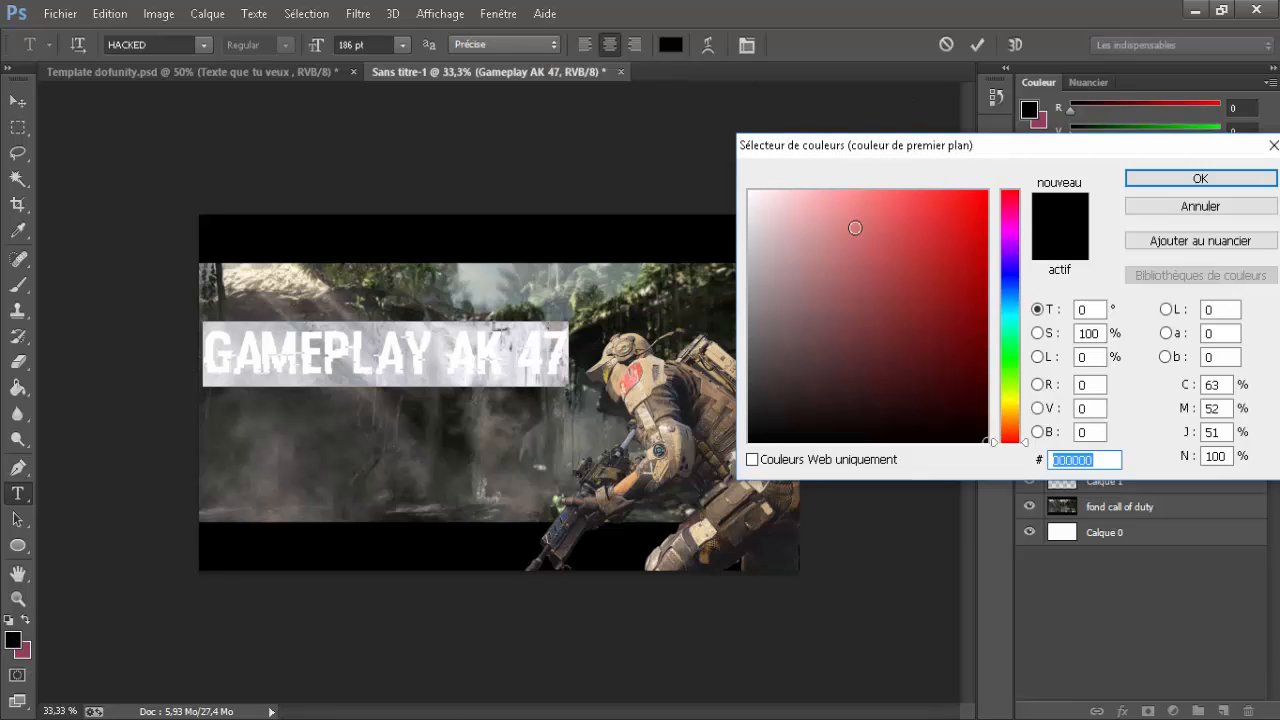
{"action": "mouse_move", "coordinate": [855, 228]}
{"action": "left_mouse_down"}
{"action": "mouse_move", "coordinate": [857, 217]}
{"action": "mouse_move", "coordinate": [728, 175]}
{"action": "left_mouse_up"}
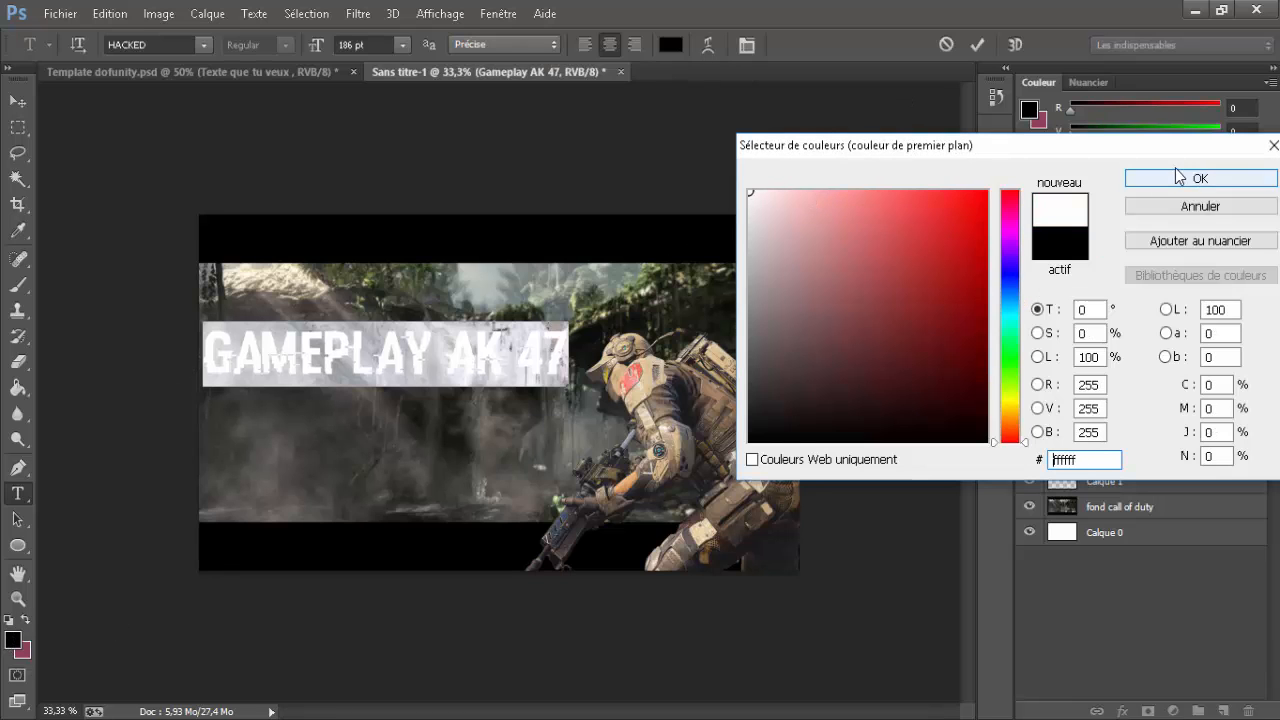
{"action": "left_click", "coordinate": [1180, 177]}
{"action": "left_click", "coordinate": [541, 332]}
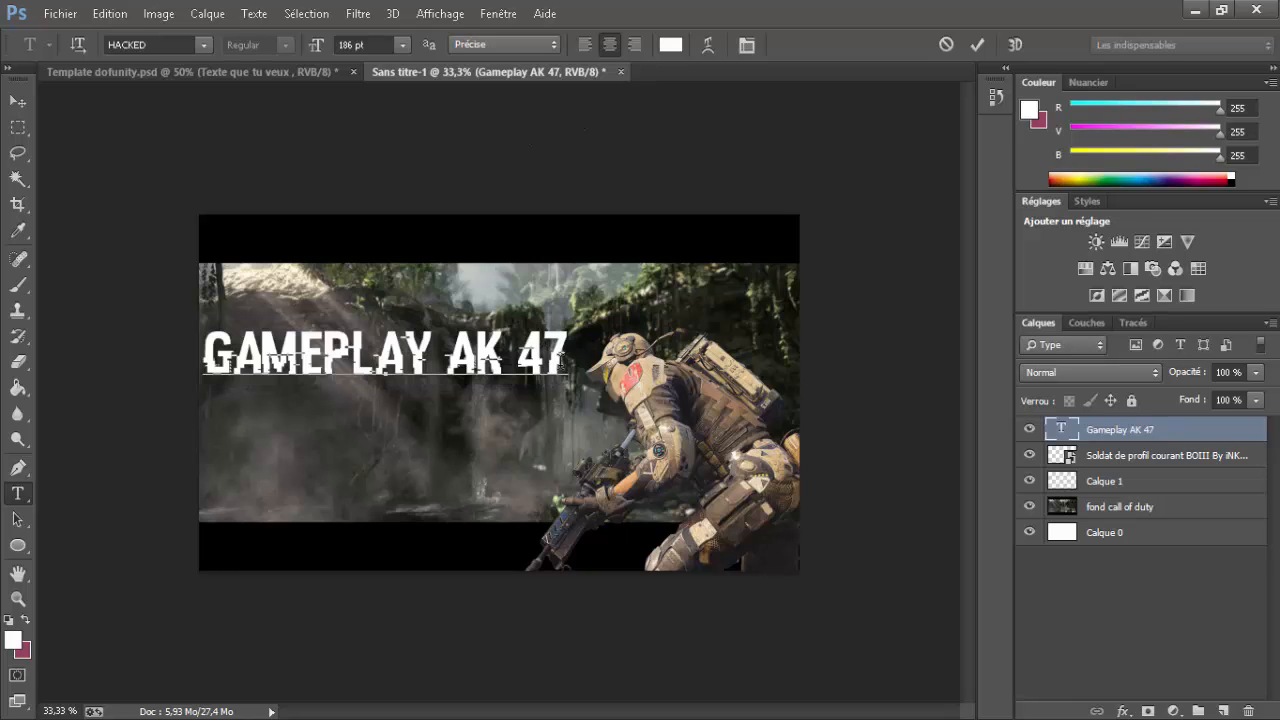
Recolor the whole title with a beige sampled from the soldier's shoulder armor (RGB 224, 199, 155) and commit the text
{"action": "left_click_drag", "start_coordinate": [572, 353], "coordinate": [103, 435]}
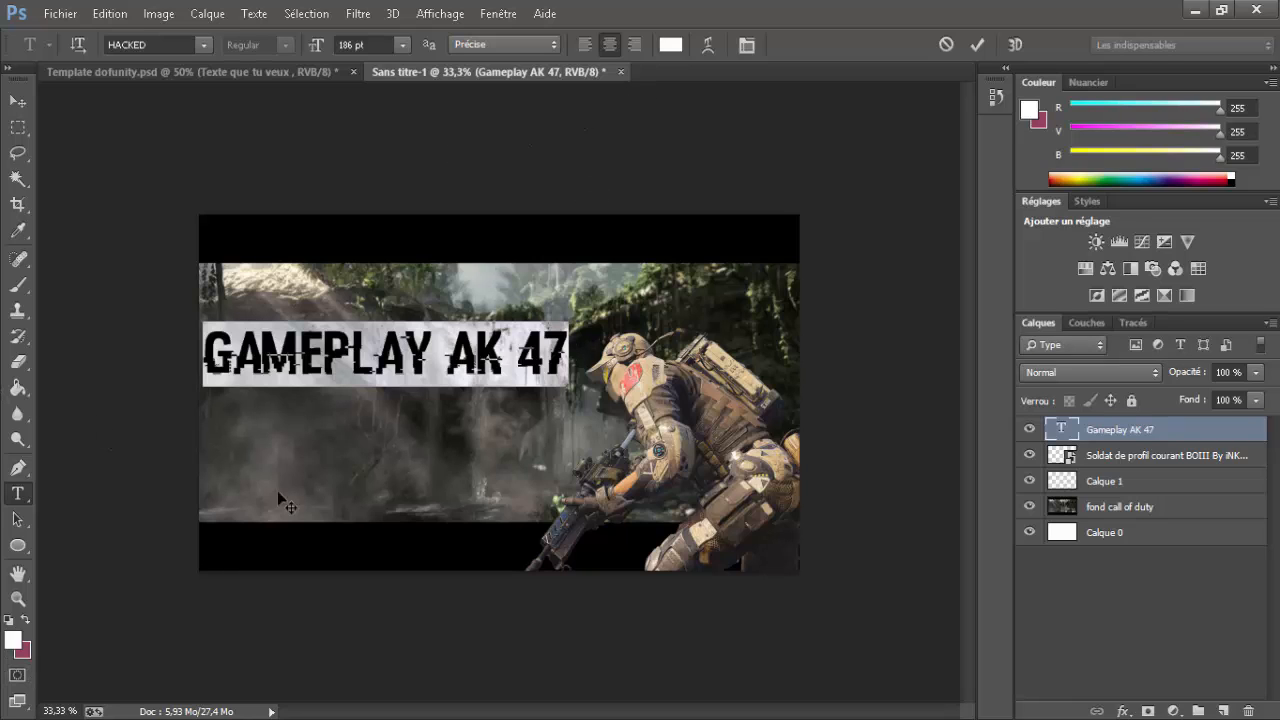
{"action": "left_click", "coordinate": [15, 640]}
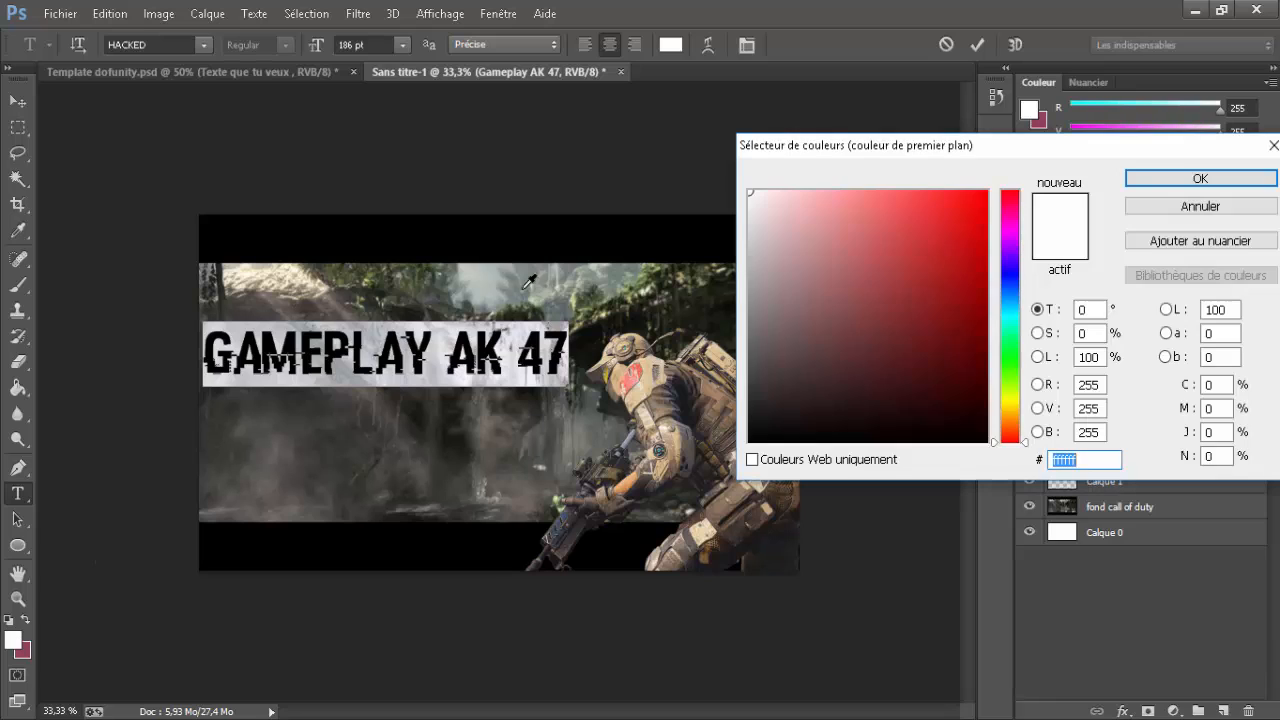
{"action": "left_click", "coordinate": [641, 389]}
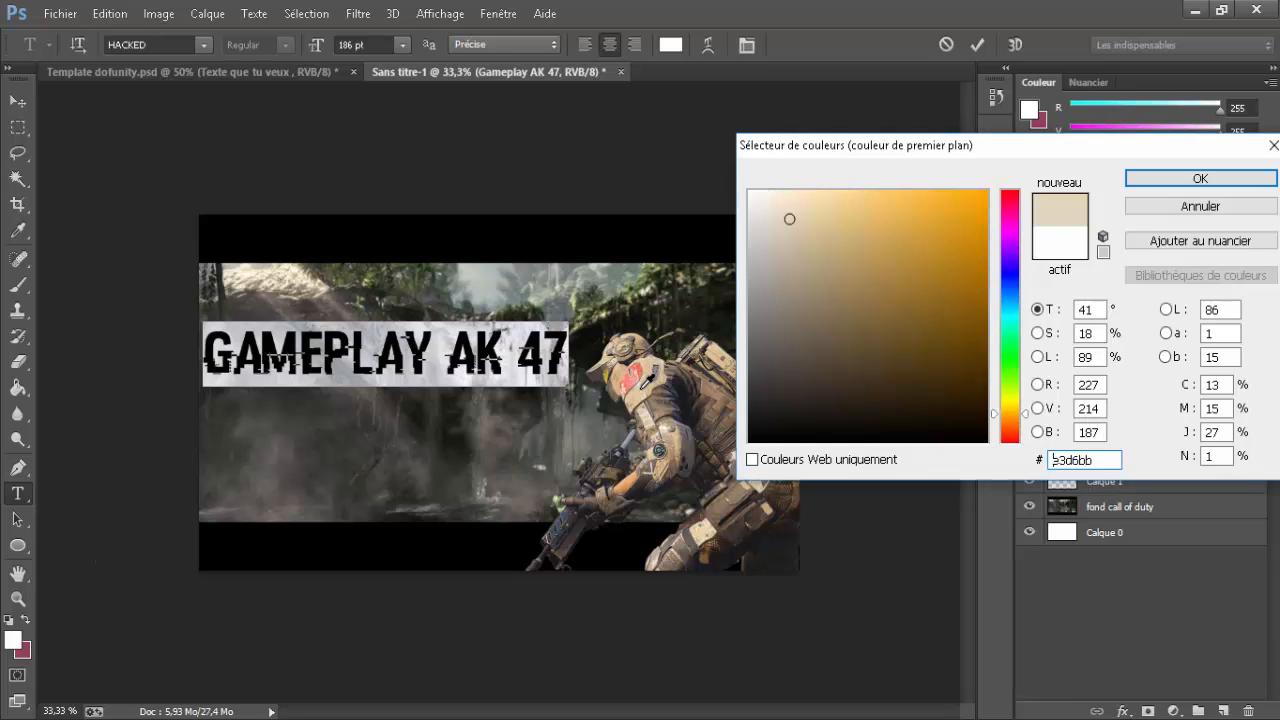
{"action": "left_click", "coordinate": [557, 358]}
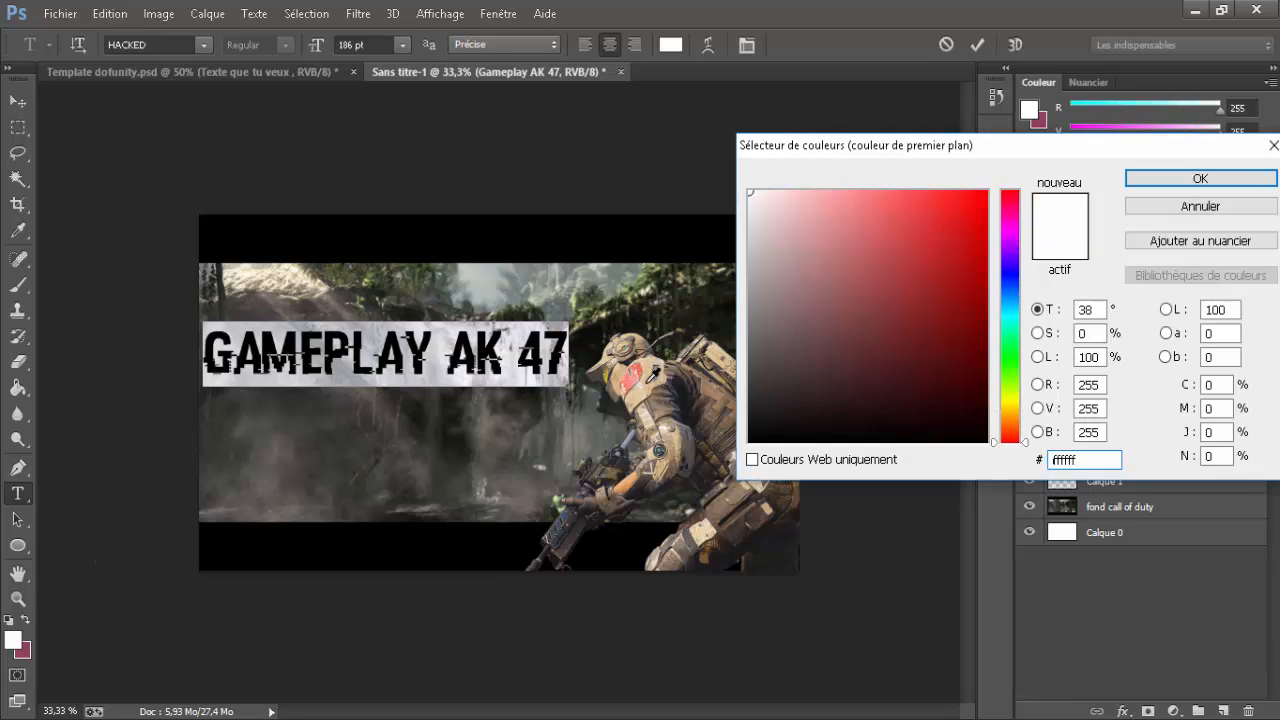
{"action": "left_click", "coordinate": [655, 372]}
{"action": "left_click", "coordinate": [1154, 180]}
{"action": "left_click", "coordinate": [541, 338]}
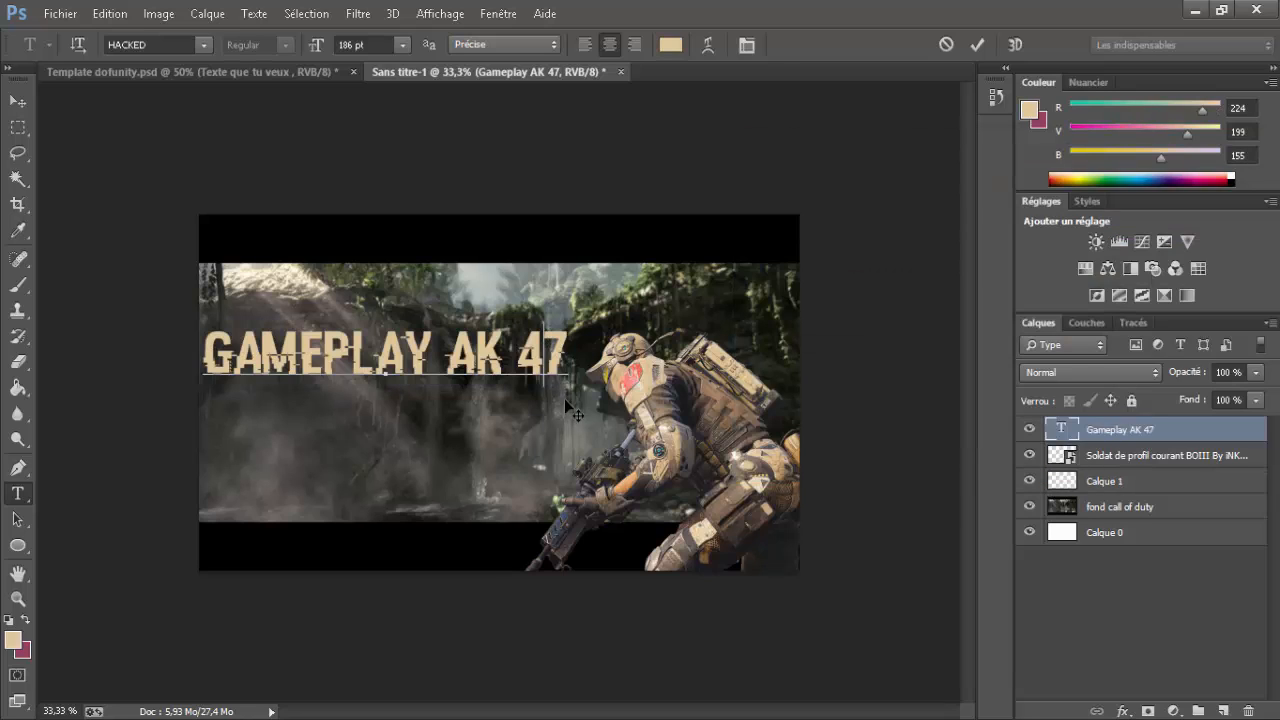
{"action": "left_click", "coordinate": [979, 45]}
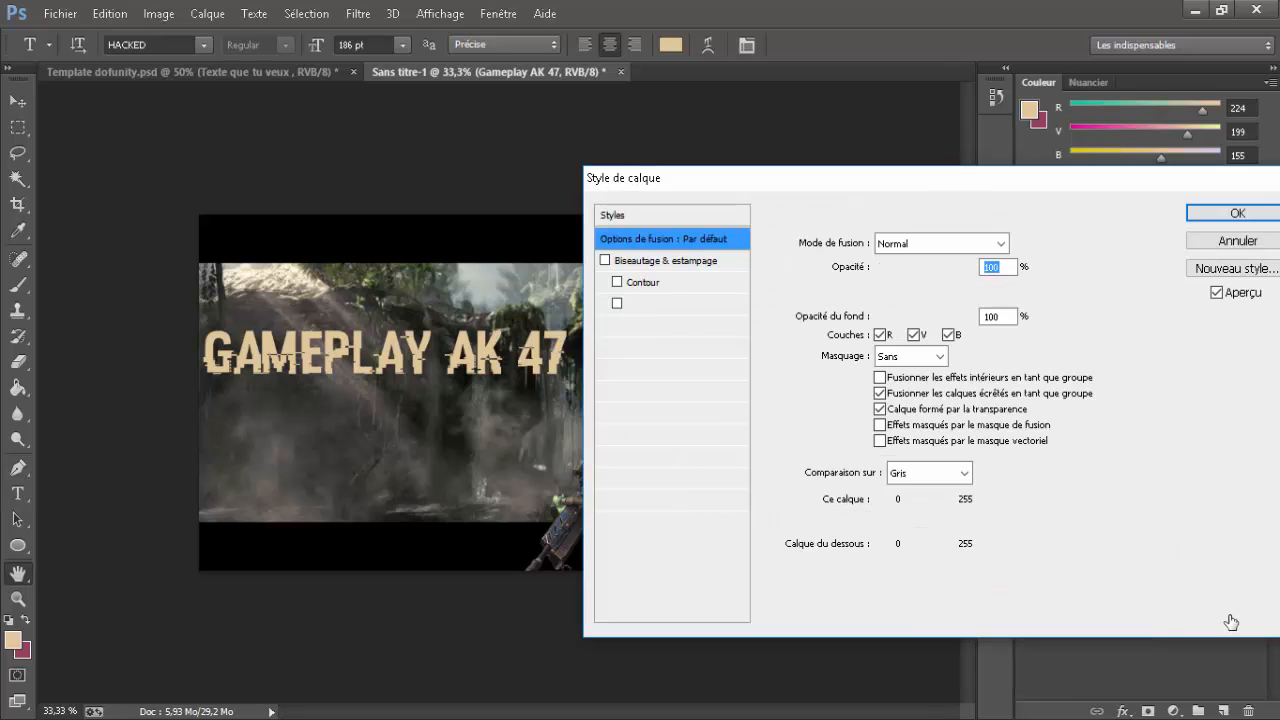
Add a black Contour (stroke) effect to the title with a size of 5 px
{"action": "left_click_drag", "start_coordinate": [705, 190], "coordinate": [894, 207]}
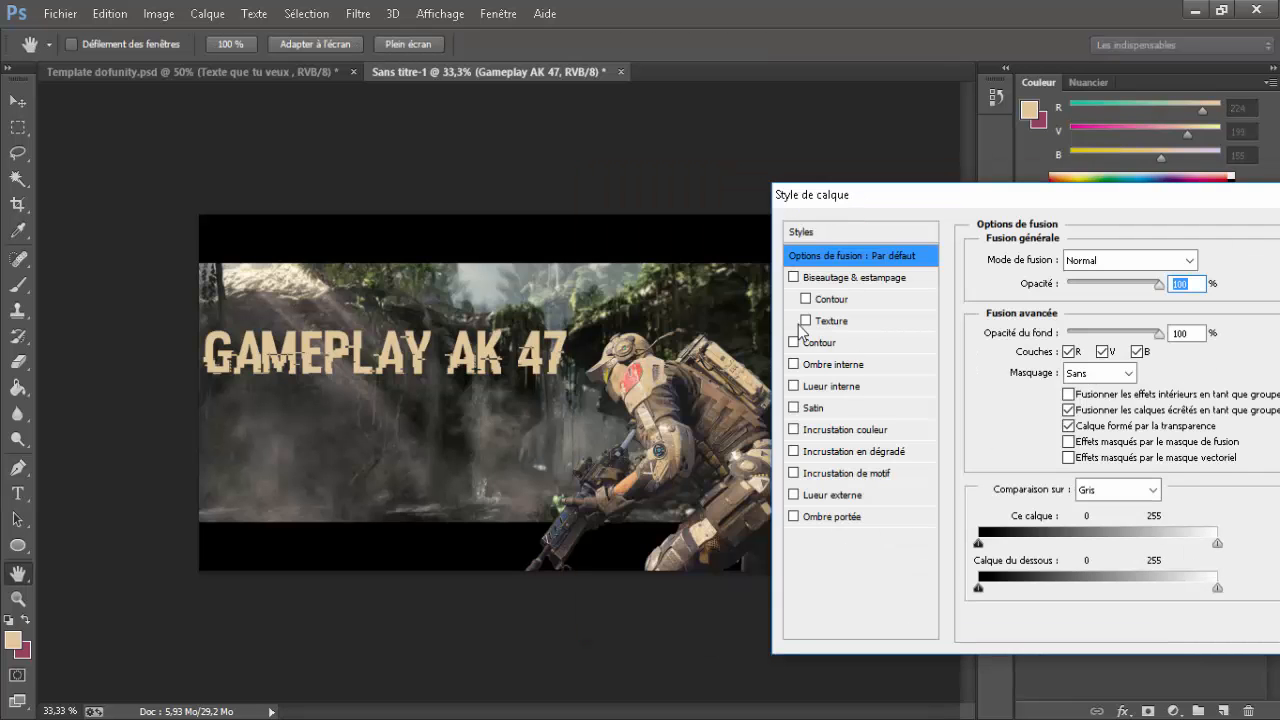
{"action": "left_click", "coordinate": [794, 343]}
{"action": "left_click", "coordinate": [843, 341]}
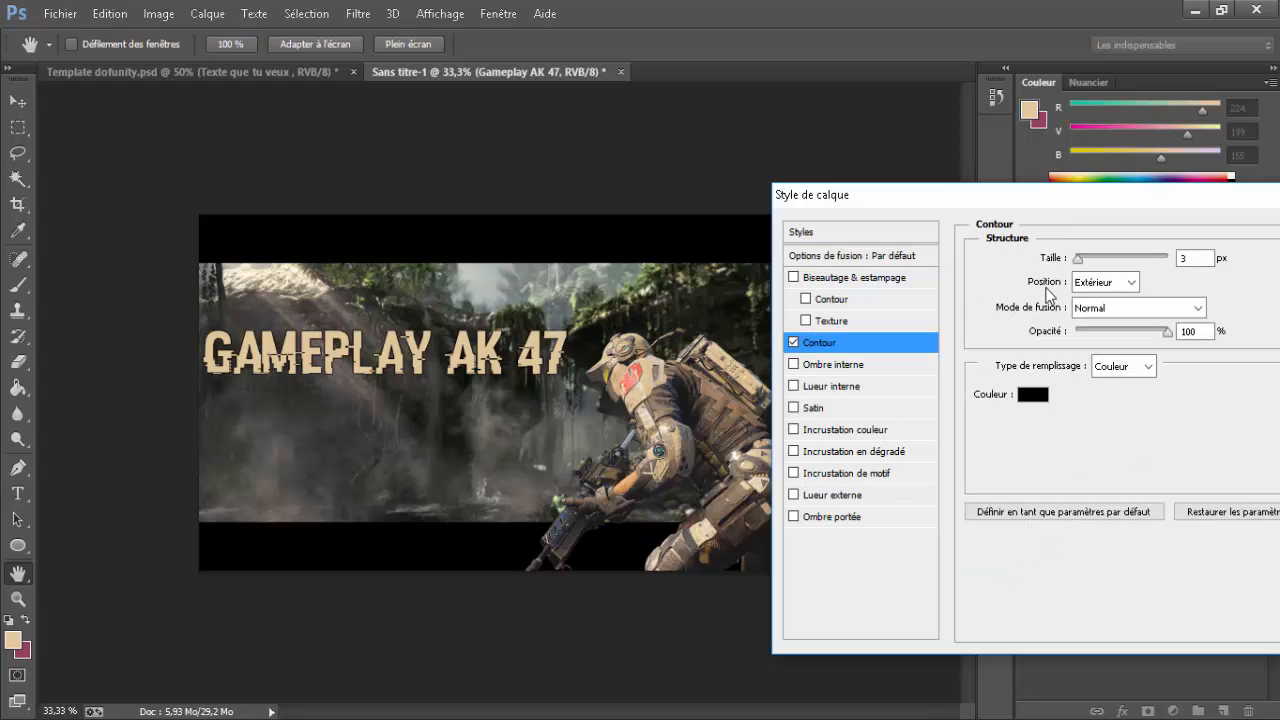
{"action": "left_click_drag", "start_coordinate": [1187, 259], "coordinate": [1089, 262]}
{"action": "type", "text": "4"}
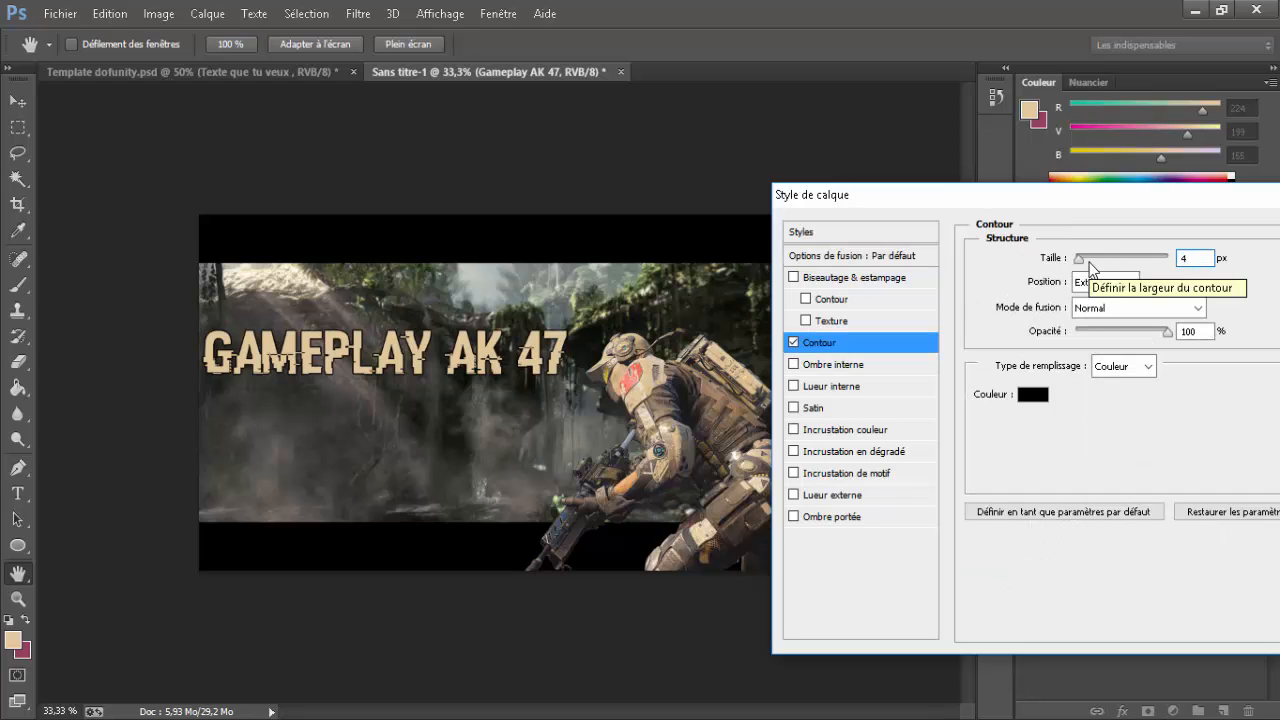
{"action": "key", "text": "BackSpace"}
{"action": "type", "text": "5"}
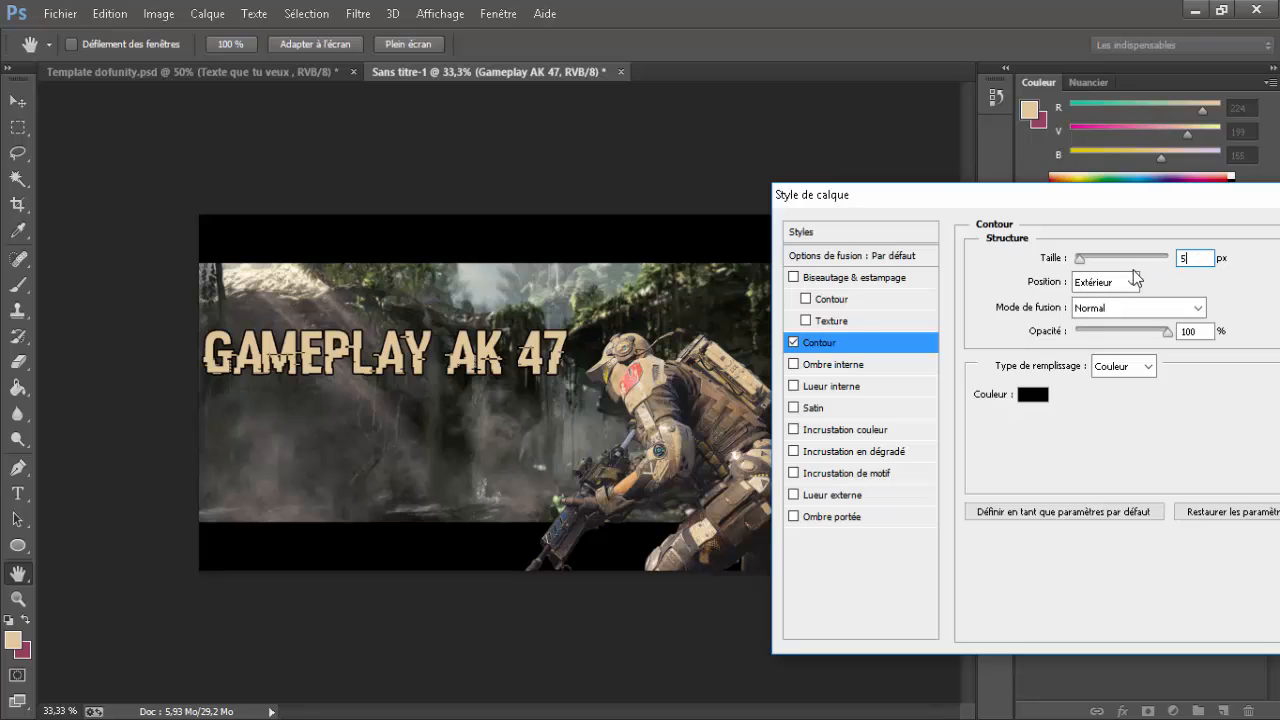
Try the Intérieur and Centre positions for the title's stroke, then restore Extérieur
{"action": "left_click", "coordinate": [1124, 282]}
{"action": "left_click", "coordinate": [1112, 312]}
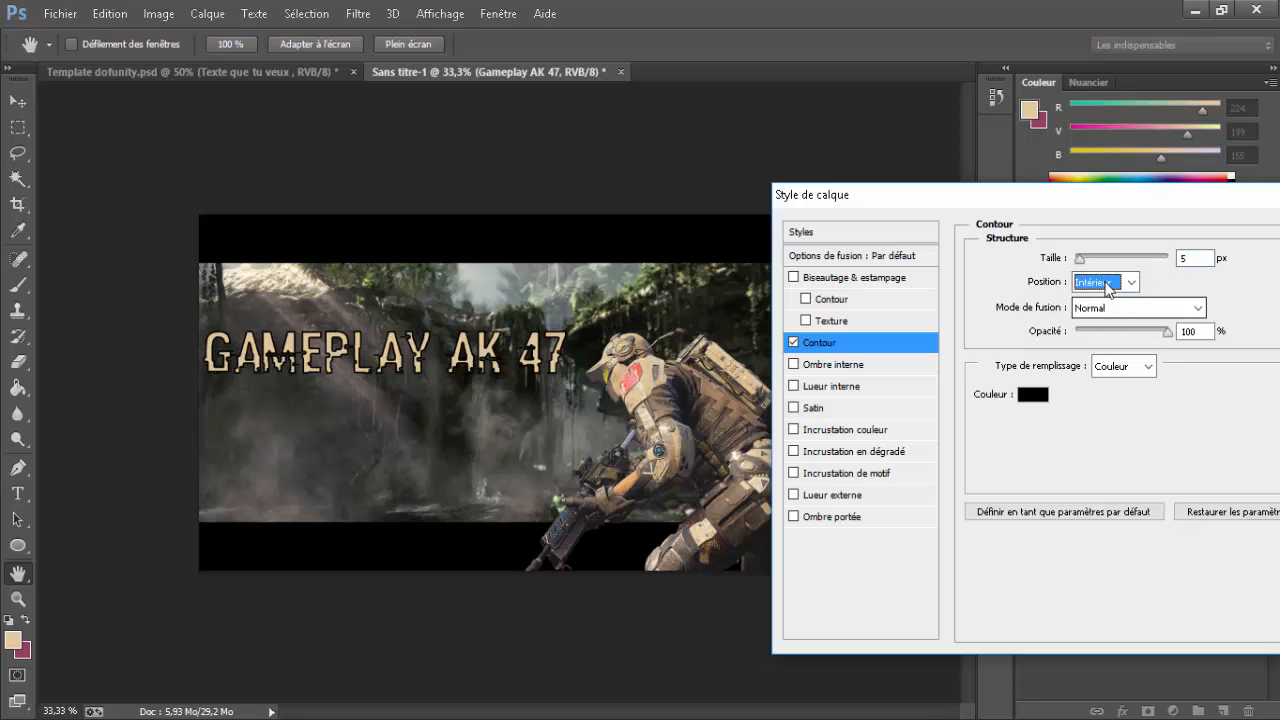
{"action": "left_click", "coordinate": [1108, 285]}
{"action": "left_click", "coordinate": [1100, 328]}
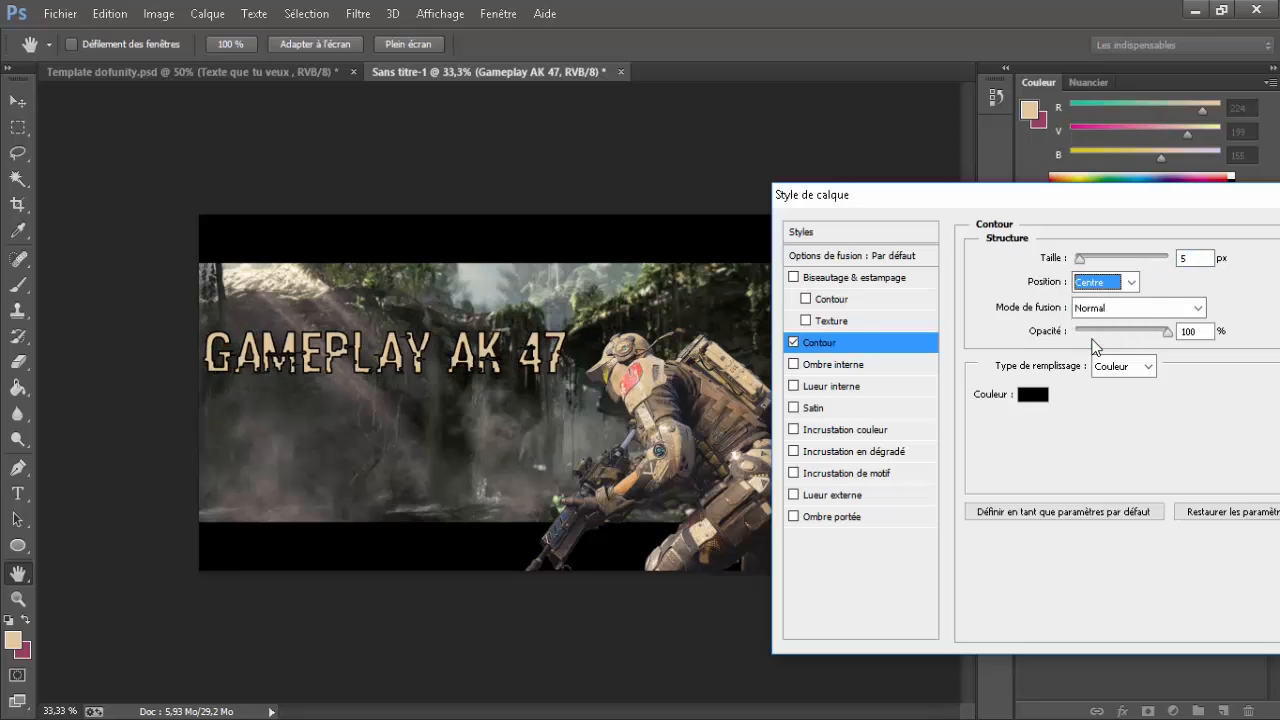
{"action": "left_click", "coordinate": [1117, 284]}
{"action": "left_click", "coordinate": [1100, 296]}
Preview other blend modes for the title's stroke, such as Exclusion and Lumière ponctuelle, and return to Normal
{"action": "left_click", "coordinate": [1100, 310]}
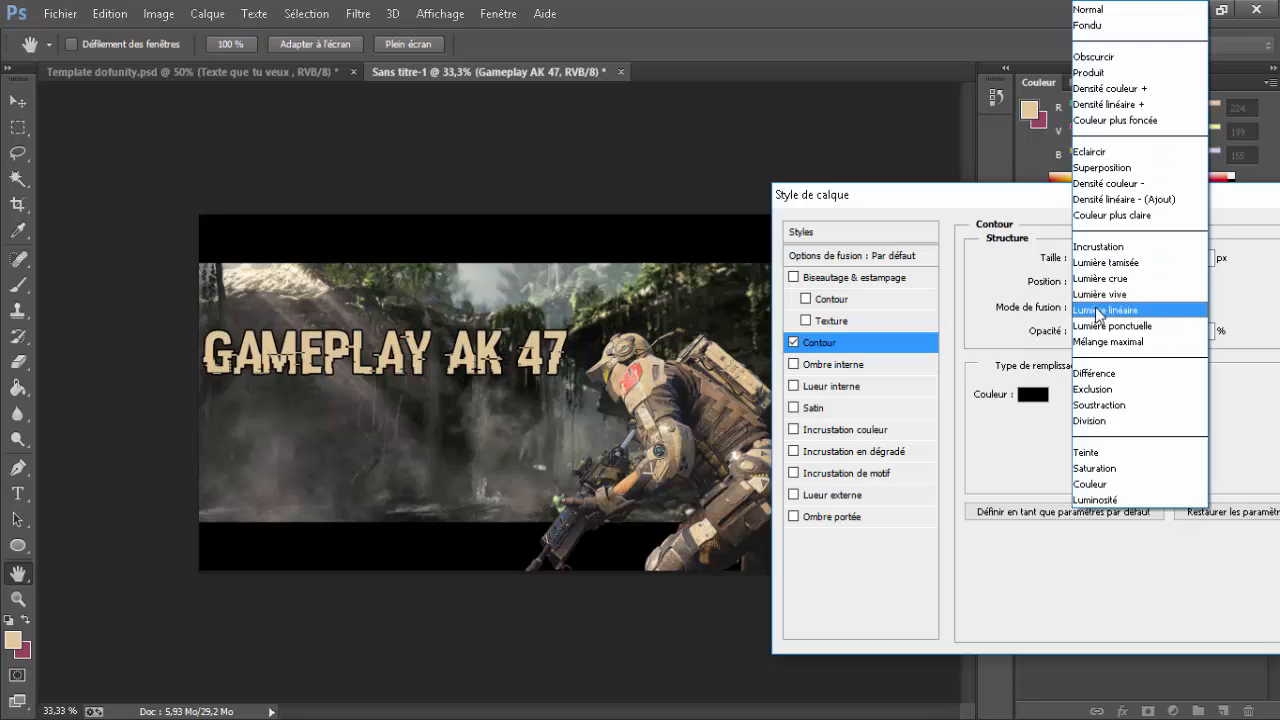
{"action": "left_click", "coordinate": [1099, 311]}
{"action": "scroll", "coordinate": [1099, 313], "scroll_direction": "down", "scroll_amount": 4}
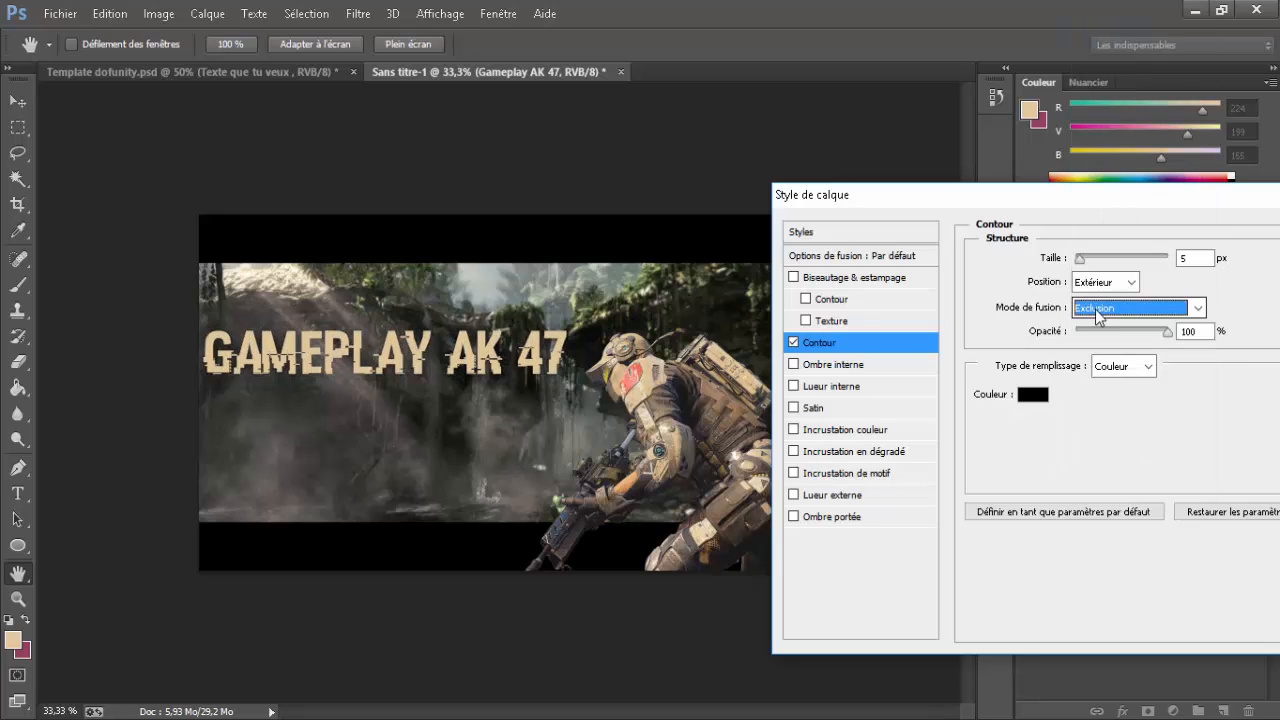
{"action": "scroll", "coordinate": [1099, 316], "scroll_direction": "up", "scroll_amount": 2}
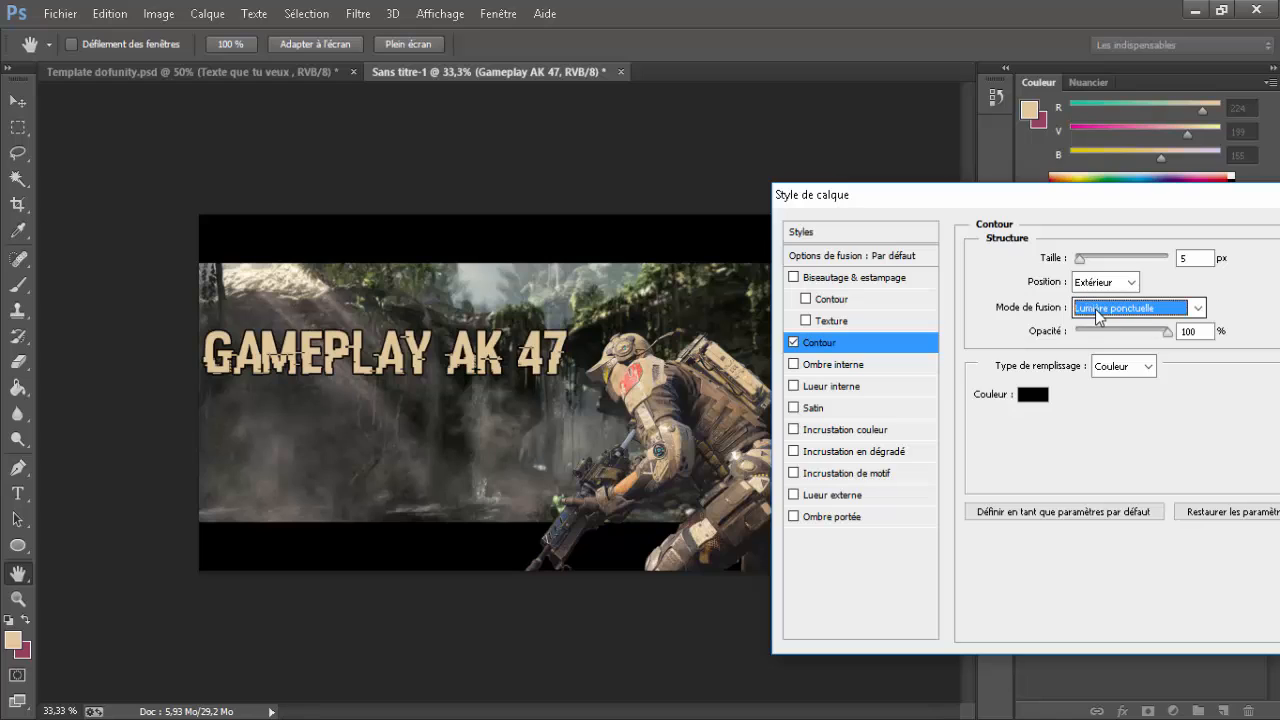
{"action": "scroll", "coordinate": [1099, 314], "scroll_direction": "up", "scroll_amount": 8}
Try the inner shadow and inner glow effects on the title and turn both off
{"action": "left_click", "coordinate": [866, 364]}
{"action": "left_click", "coordinate": [856, 344]}
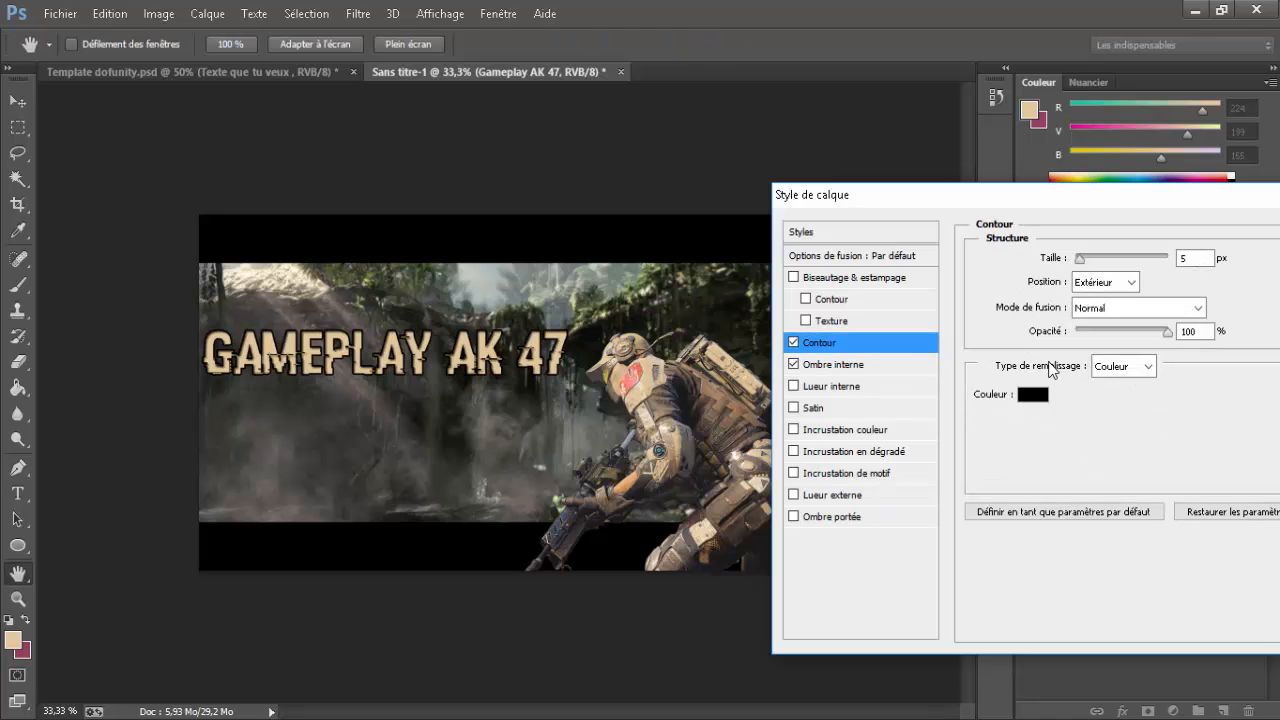
{"action": "left_click", "coordinate": [815, 368]}
{"action": "left_click", "coordinate": [793, 364]}
{"action": "left_click", "coordinate": [793, 386]}
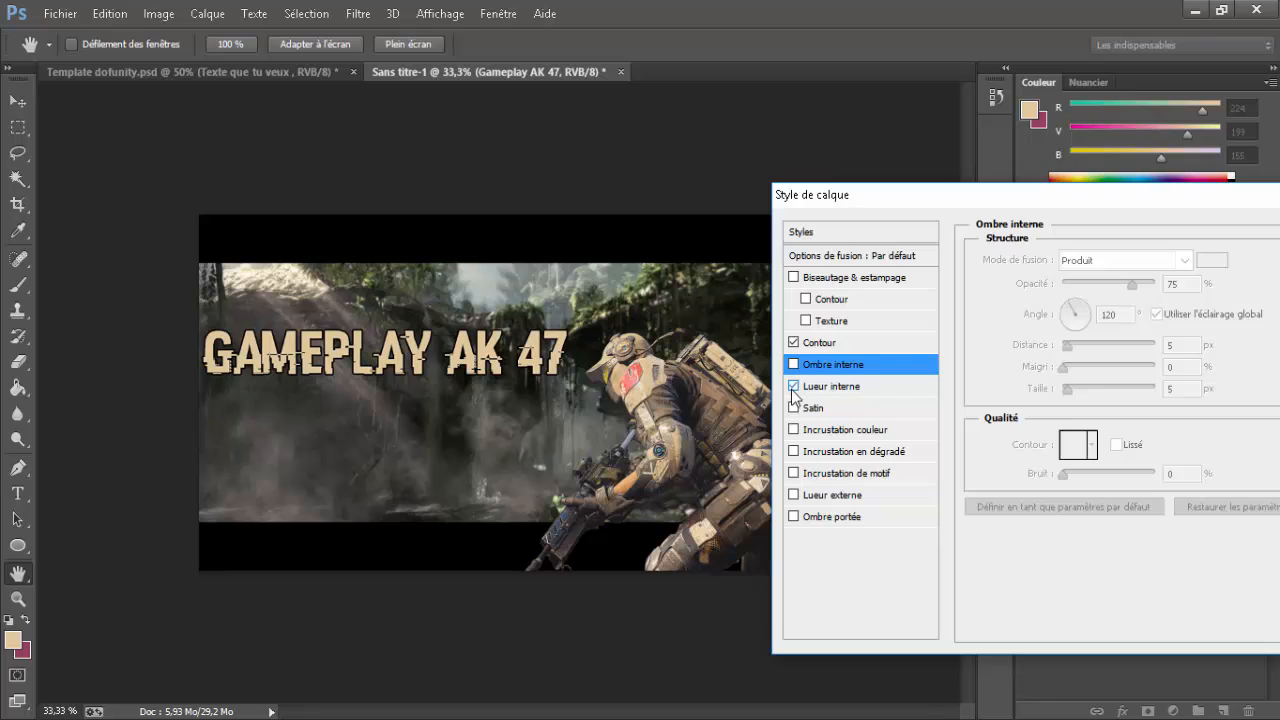
Add a Satin effect to the title with 32% opacity, a 2° angle and a 188 px distance
{"action": "left_click", "coordinate": [793, 407]}
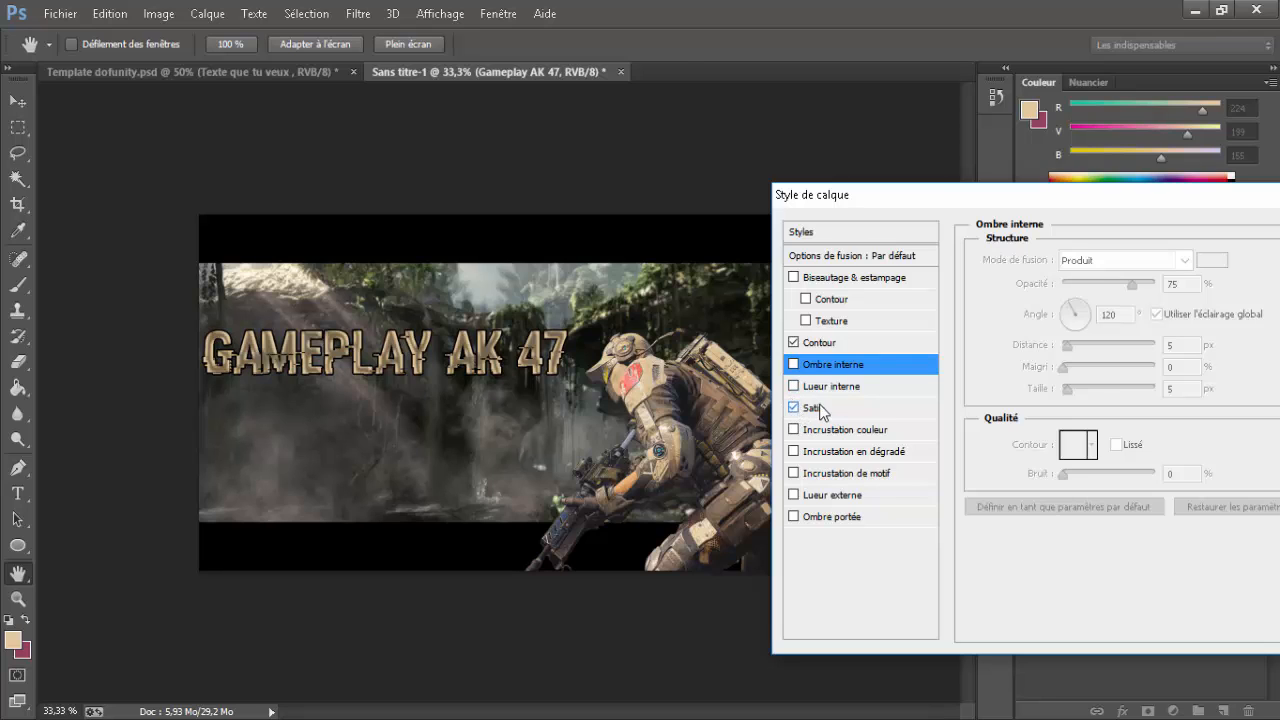
{"action": "left_click", "coordinate": [816, 408]}
{"action": "left_click_drag", "start_coordinate": [1114, 287], "coordinate": [1155, 285]}
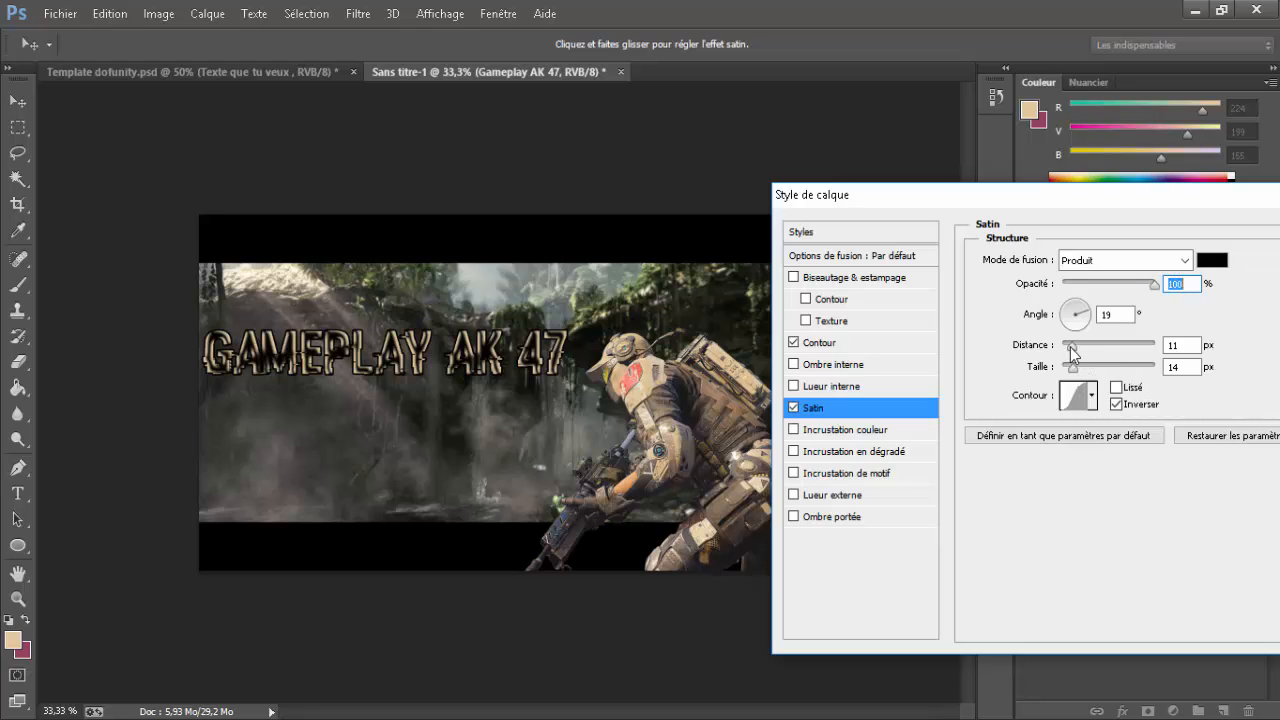
{"action": "left_click_drag", "start_coordinate": [1071, 346], "coordinate": [1126, 346]}
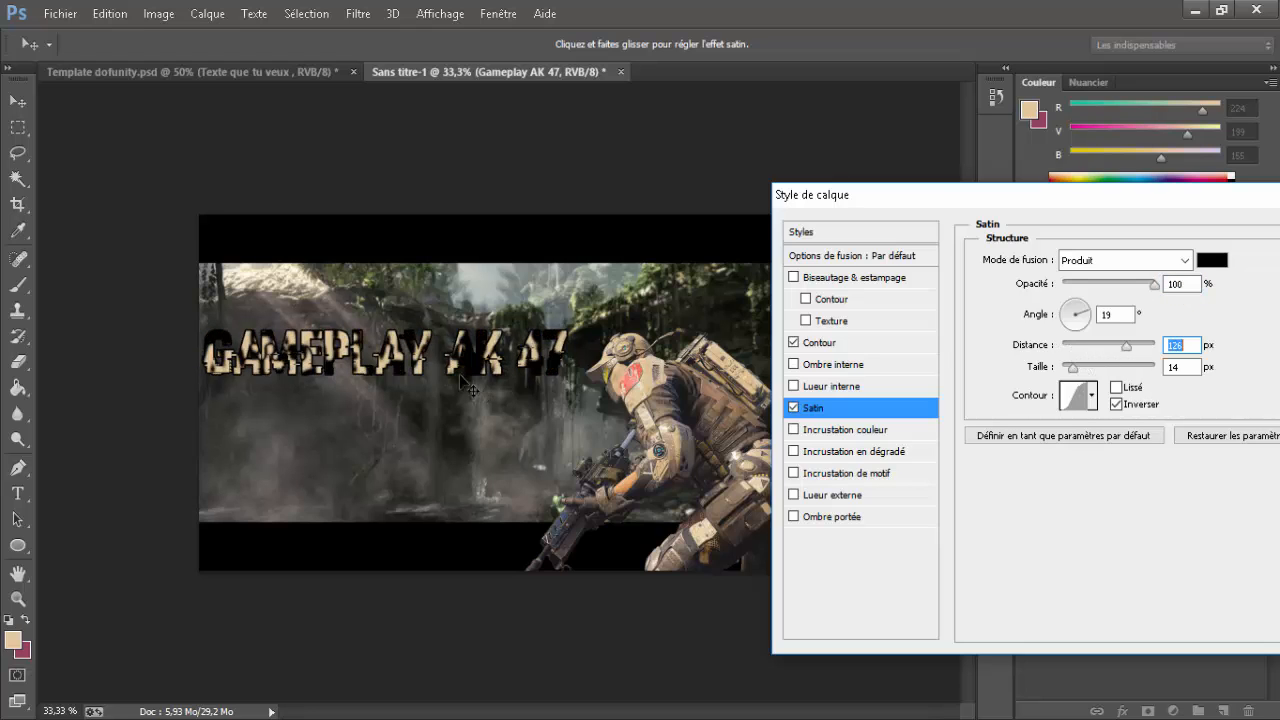
{"action": "mouse_move", "coordinate": [460, 378]}
{"action": "left_mouse_down"}
{"action": "mouse_move", "coordinate": [426, 374]}
{"action": "mouse_move", "coordinate": [437, 372]}
{"action": "left_mouse_up"}
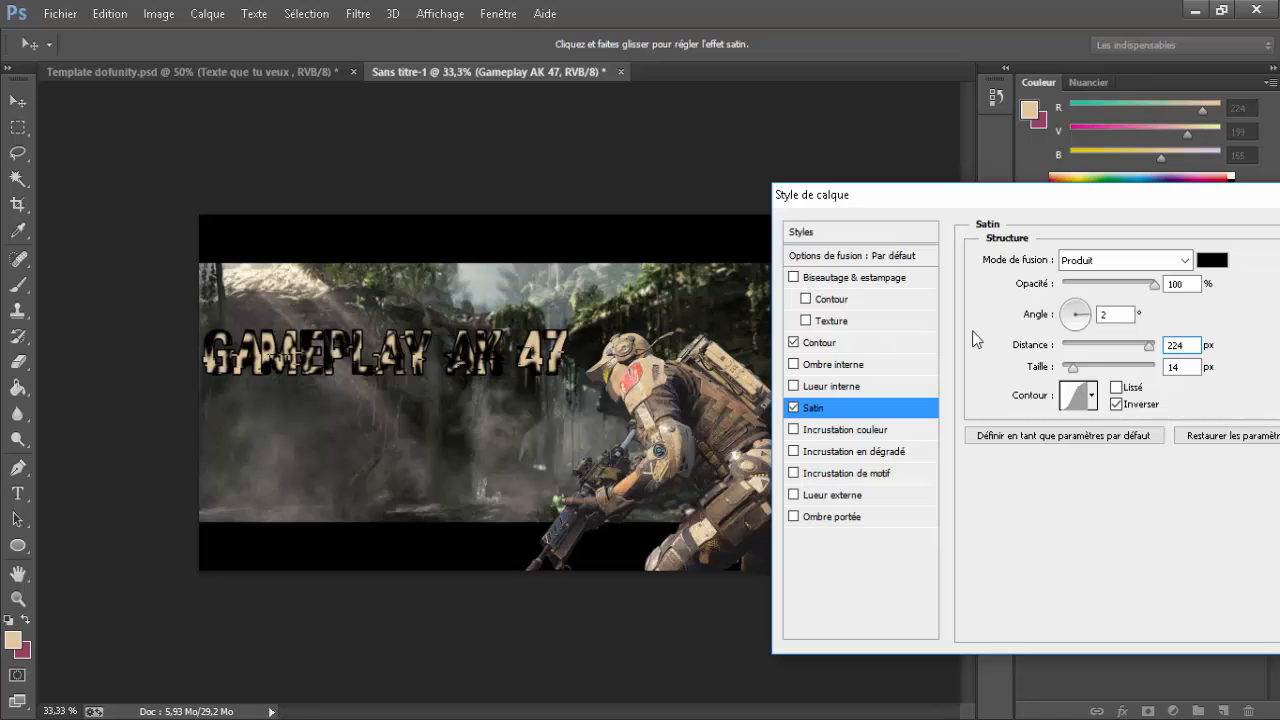
{"action": "mouse_move", "coordinate": [1156, 346]}
{"action": "left_mouse_down"}
{"action": "mouse_move", "coordinate": [1067, 352]}
{"action": "mouse_move", "coordinate": [1141, 347]}
{"action": "left_mouse_up"}
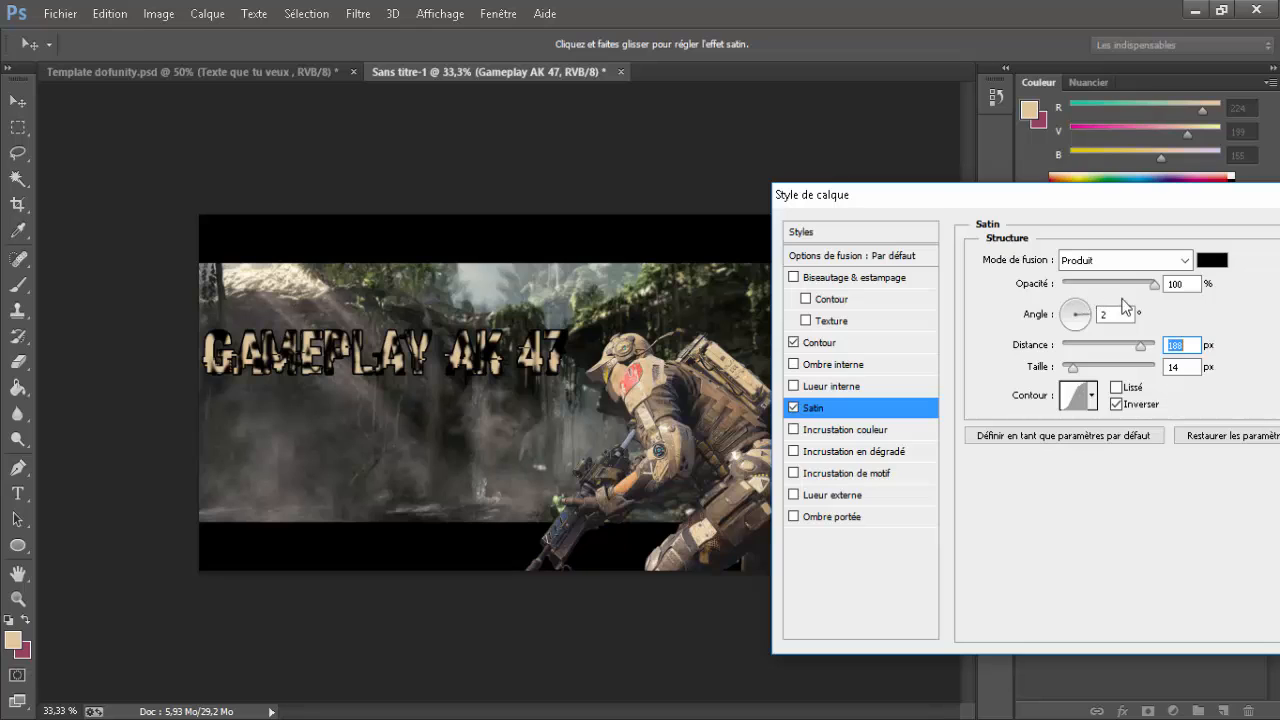
{"action": "left_click_drag", "start_coordinate": [1157, 288], "coordinate": [1098, 293]}
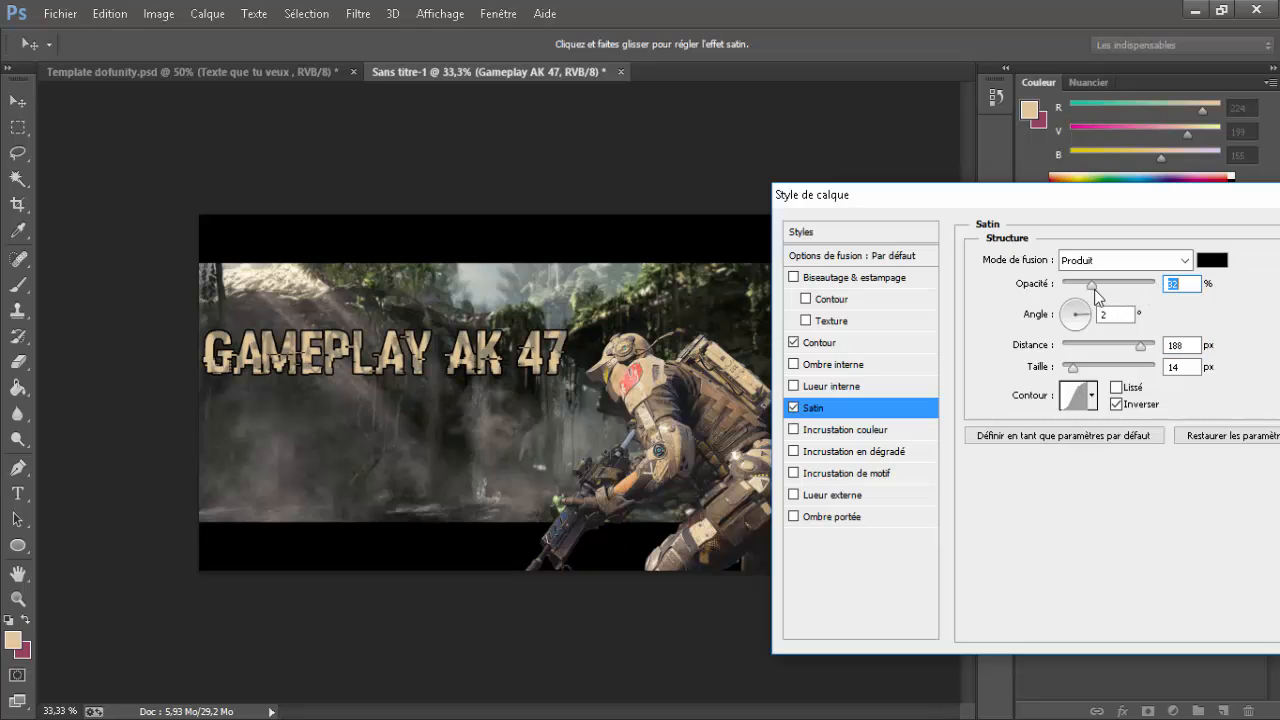
Set the satin color to a dark gray sampled from the soldier's rifle (#3b3636)
{"action": "left_click", "coordinate": [1213, 260]}
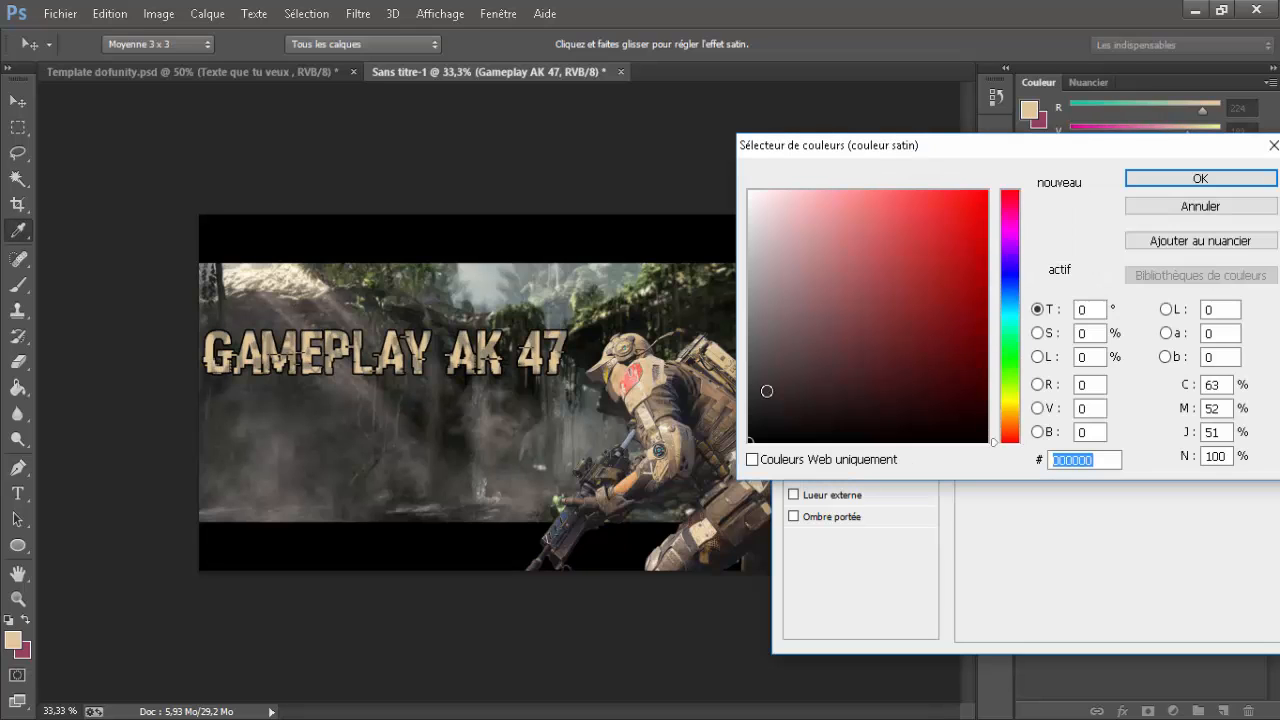
{"action": "left_click", "coordinate": [643, 372]}
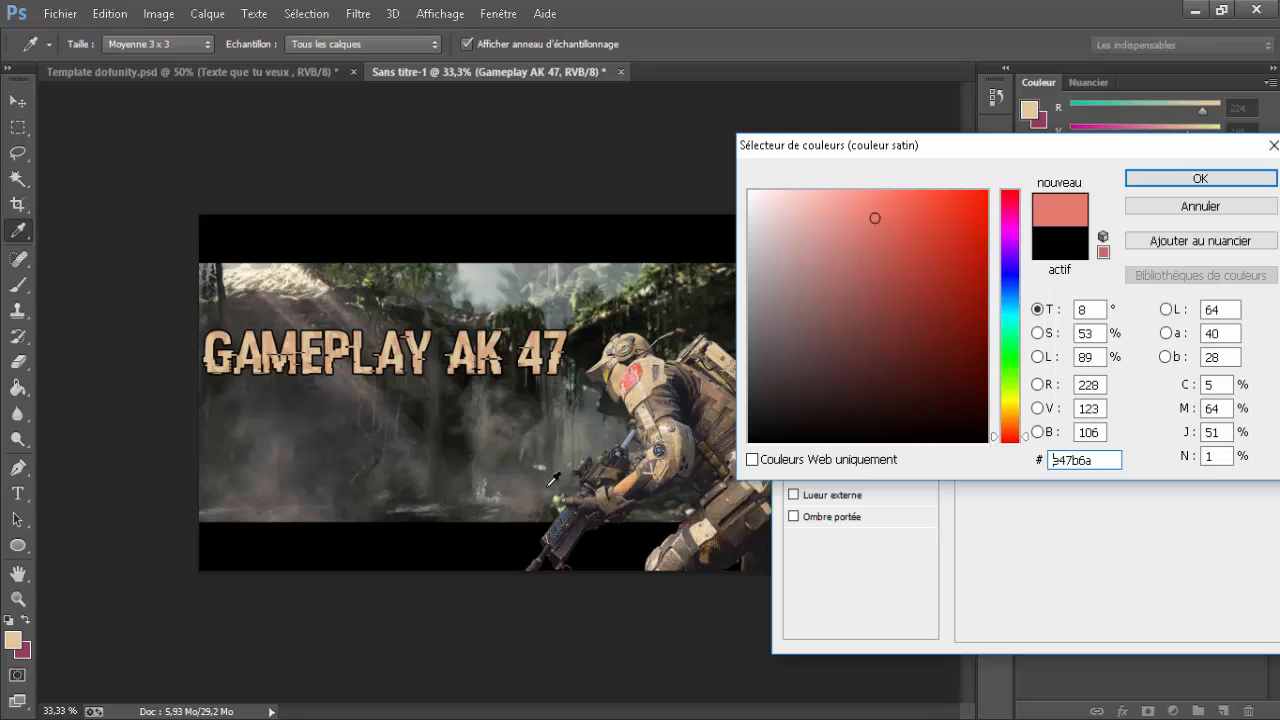
{"action": "left_click", "coordinate": [576, 532]}
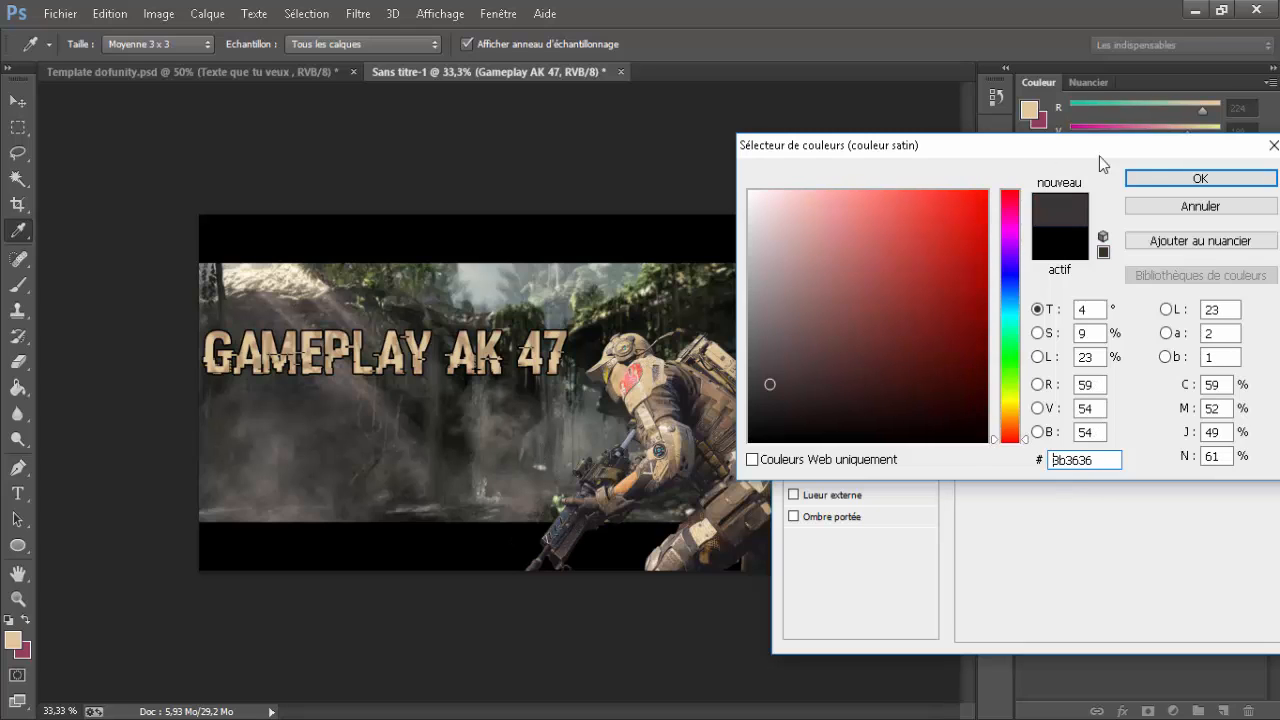
{"action": "left_click", "coordinate": [1135, 180]}
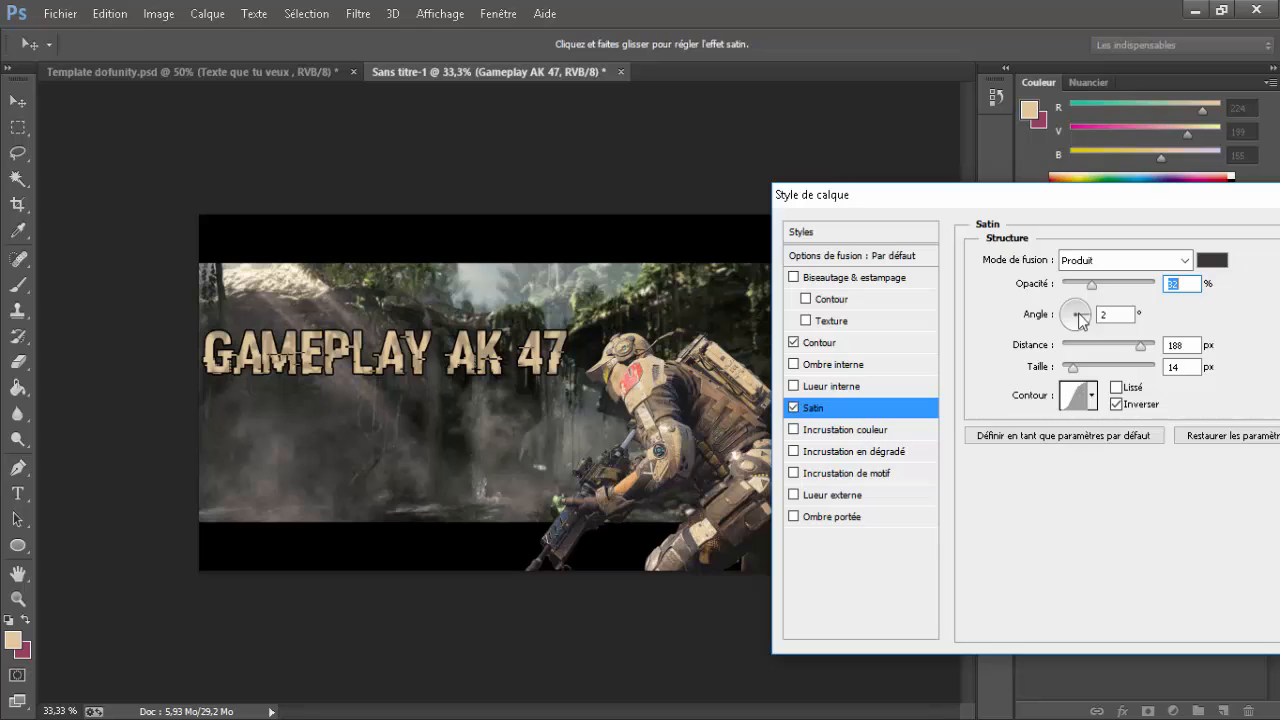
Try the color overlay and gradient overlay effects on the title and turn both off
{"action": "left_click", "coordinate": [794, 430]}
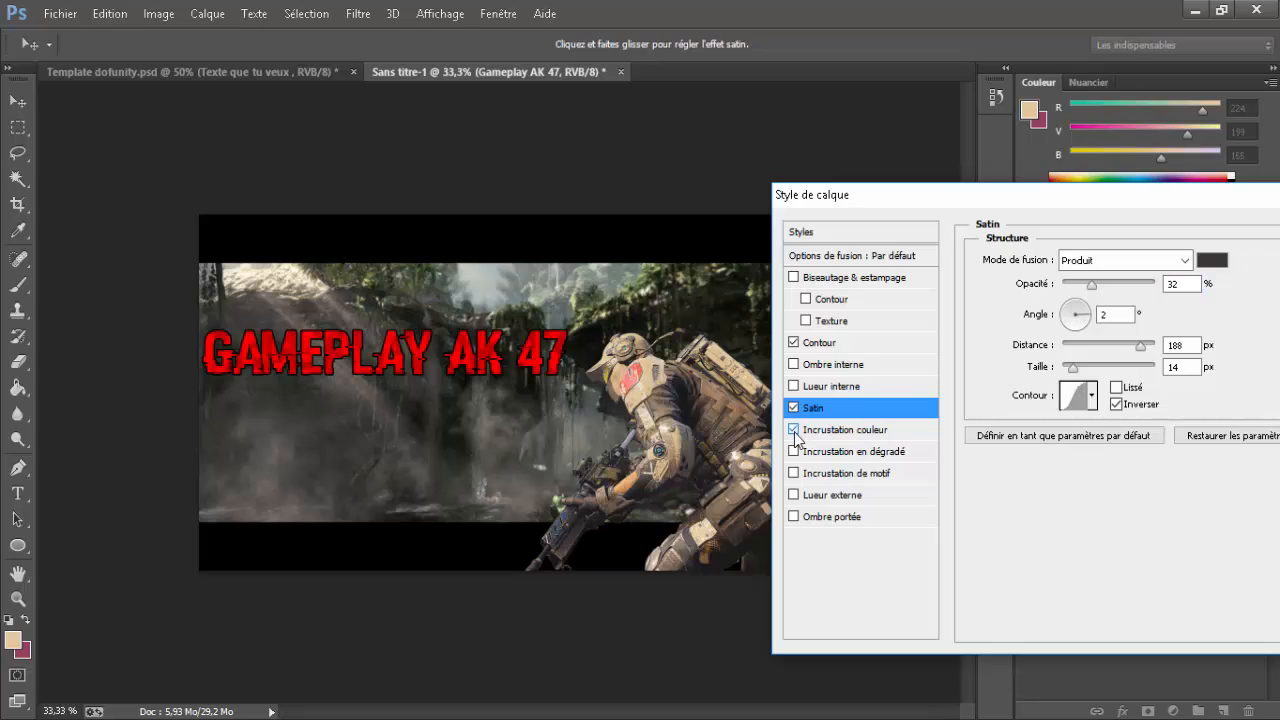
{"action": "left_click", "coordinate": [794, 430]}
{"action": "left_click", "coordinate": [794, 451]}
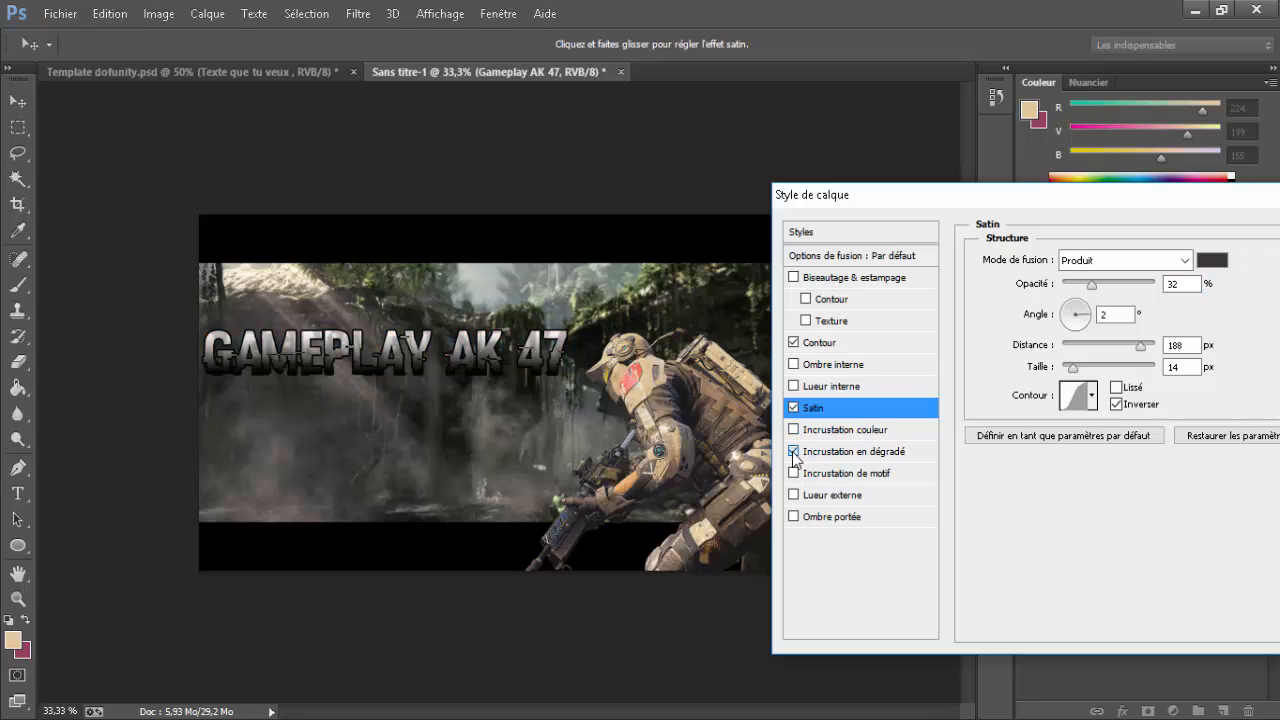
{"action": "left_click", "coordinate": [794, 452]}
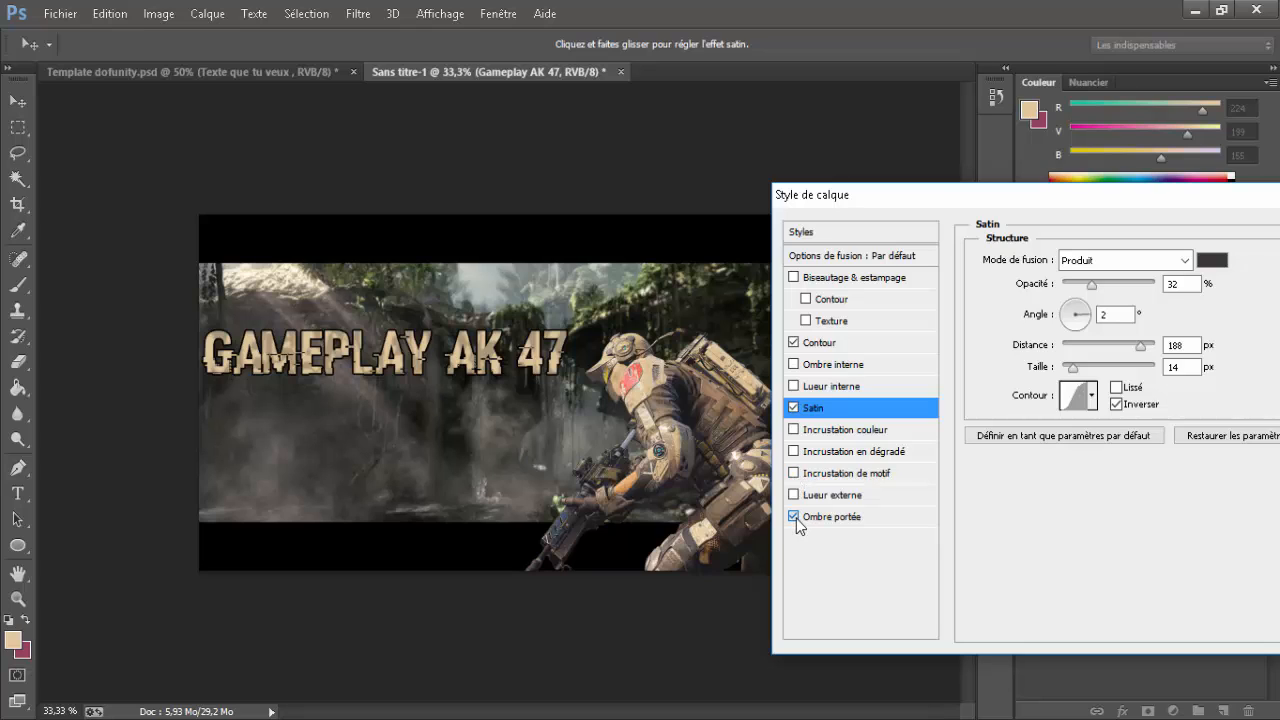
Add a drop shadow with 100% opacity to the title, leave the pattern overlay off, and apply the layer style
{"action": "left_click", "coordinate": [810, 516]}
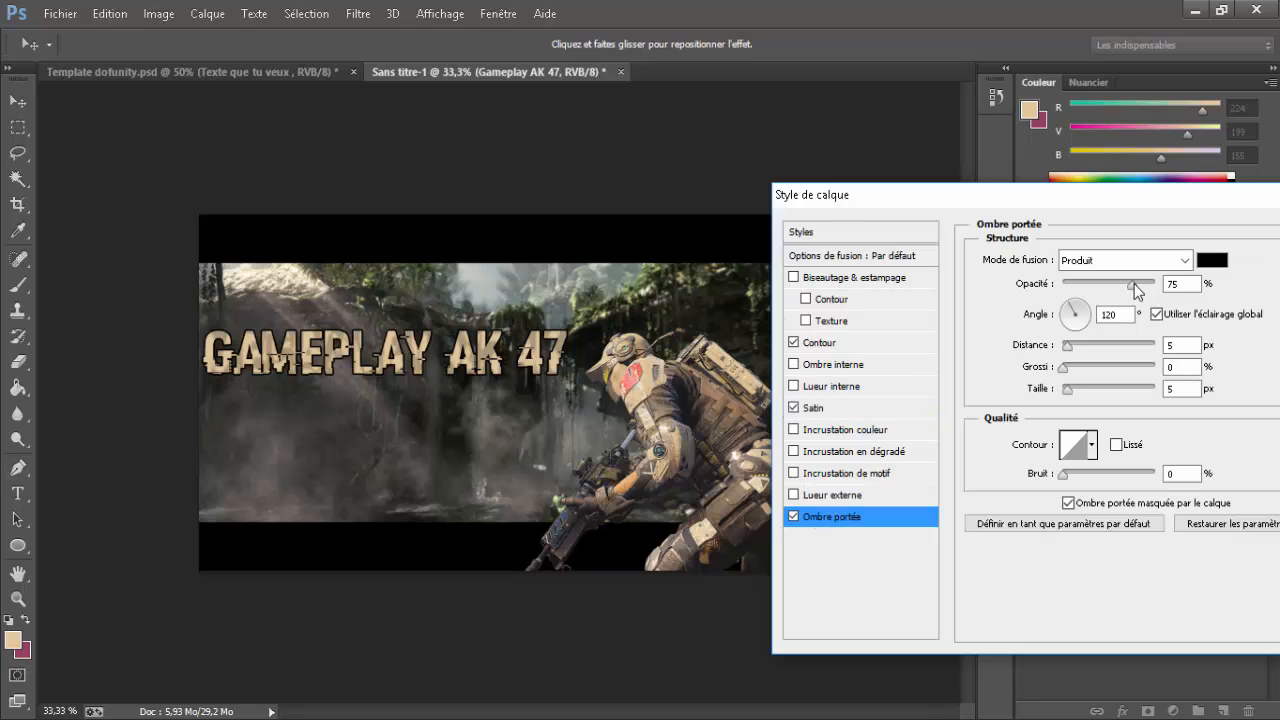
{"action": "left_click_drag", "start_coordinate": [1134, 287], "coordinate": [1180, 286]}
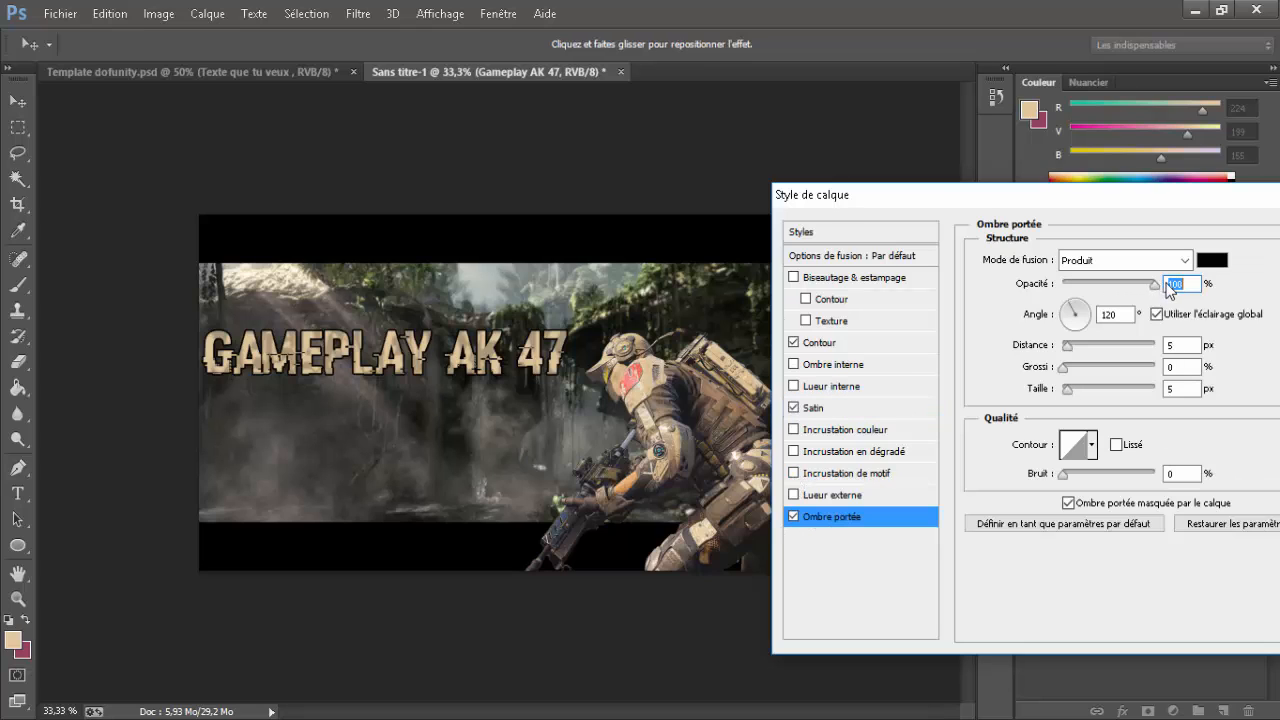
{"action": "left_click", "coordinate": [795, 515]}
{"action": "left_click", "coordinate": [796, 514]}
{"action": "left_click", "coordinate": [795, 515]}
{"action": "left_click", "coordinate": [795, 515]}
{"action": "left_click", "coordinate": [794, 474]}
{"action": "left_click", "coordinate": [794, 474]}
{"action": "left_click_drag", "start_coordinate": [1041, 200], "coordinate": [741, 178]}
{"action": "key", "text": "Return"}
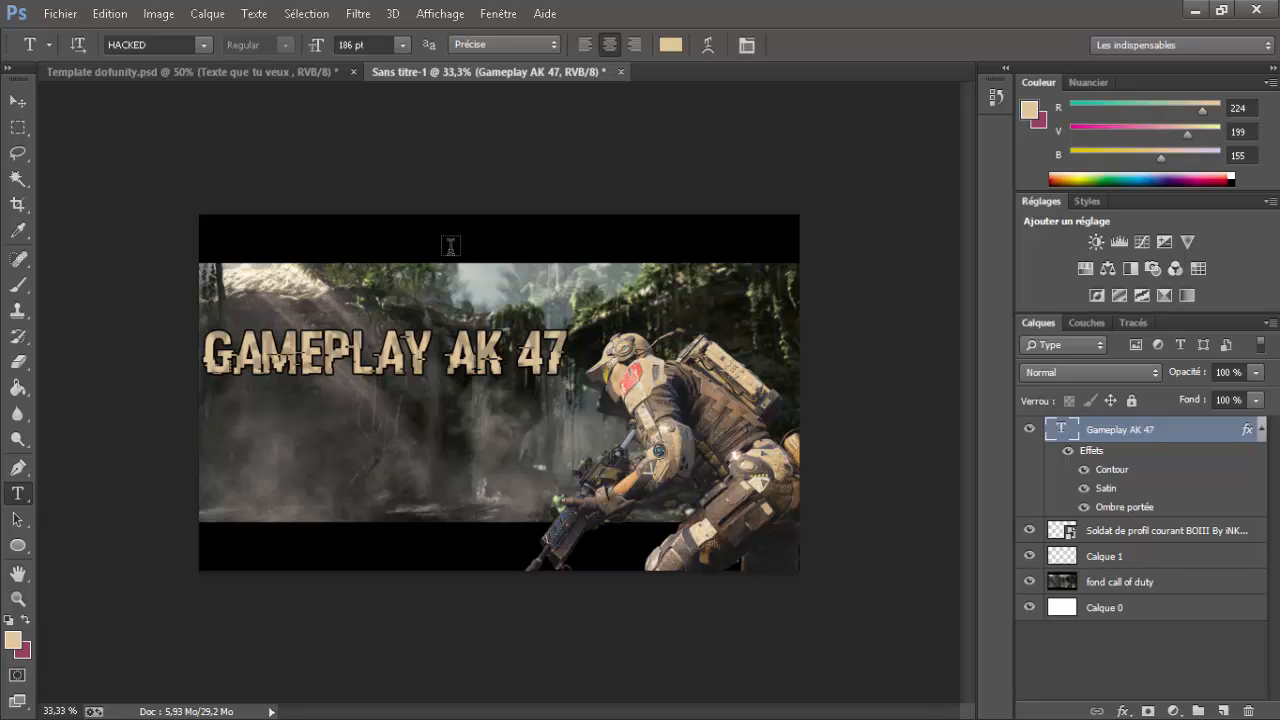
Examine the thumbnail at a much smaller display size to judge how readable the title is
{"action": "key", "text": "ctrl+minus"}
{"action": "key", "text": "ctrl+minus"}
{"action": "key", "text": "ctrl+minus"}
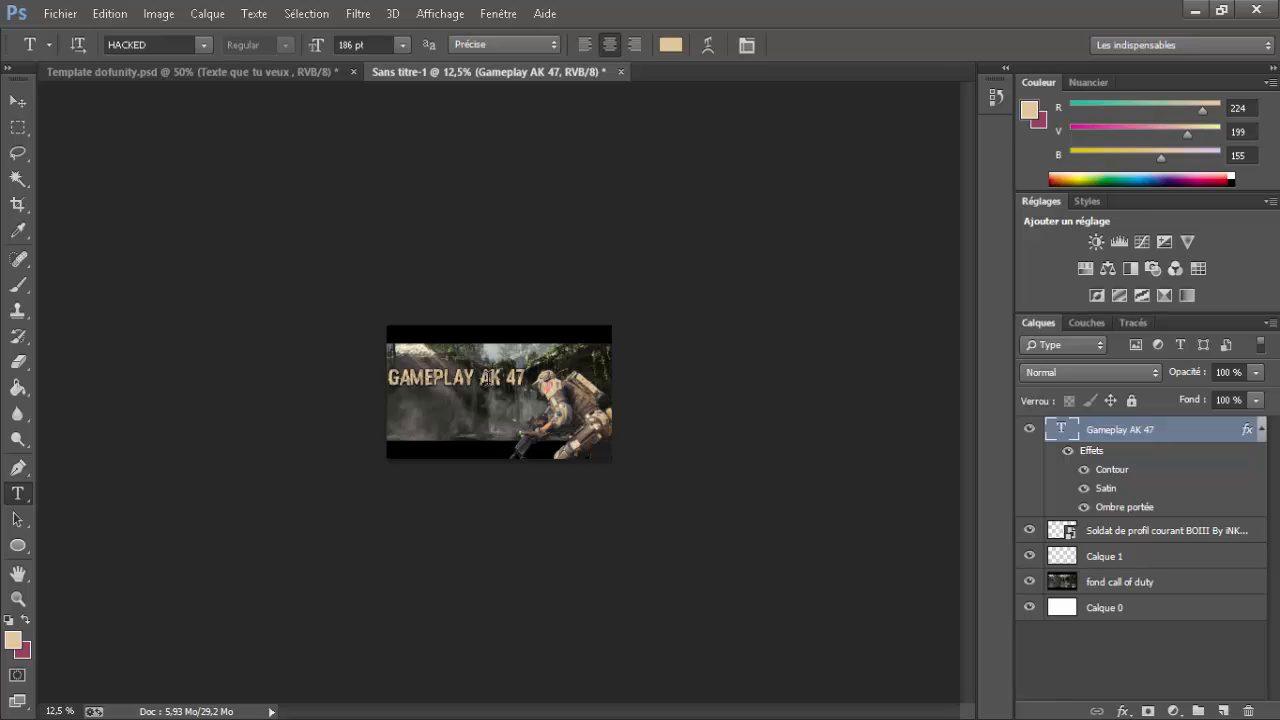
{"action": "key", "text": "ctrl+minus"}
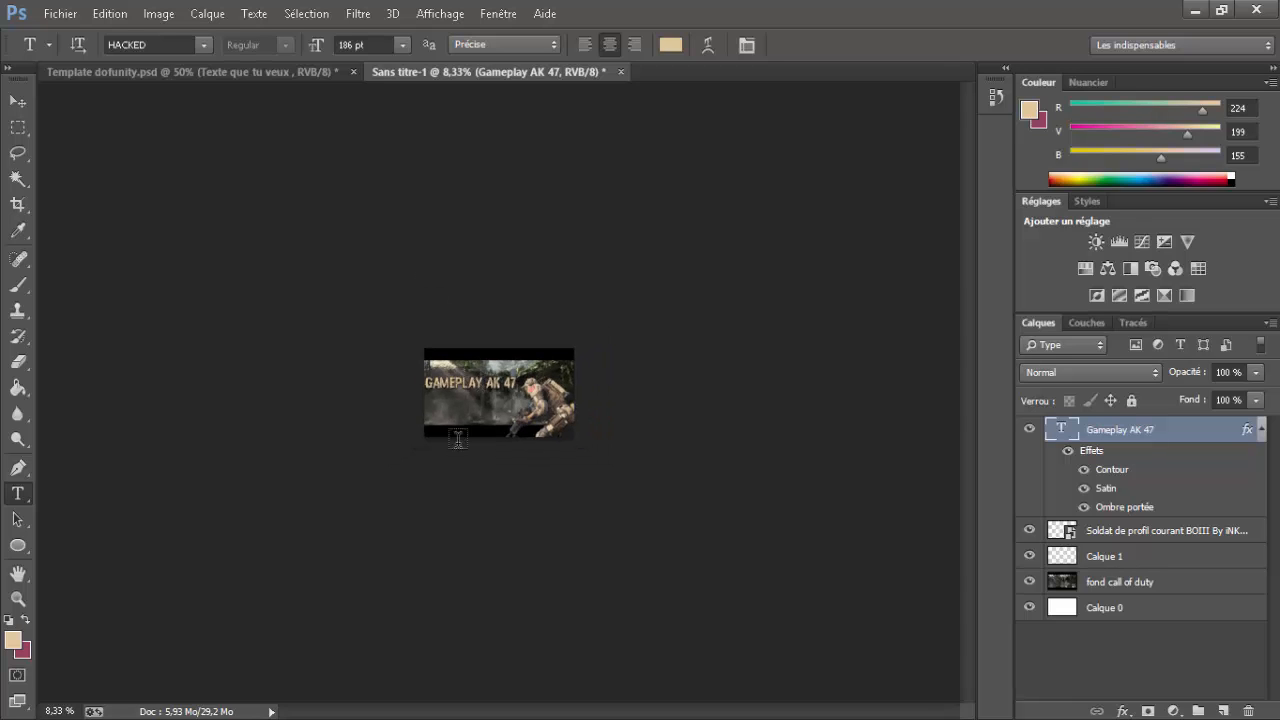
{"action": "key", "text": "ctrl+plus"}
{"action": "key", "text": "ctrl+plus"}
{"action": "key", "text": "ctrl+plus"}
{"action": "key", "text": "ctrl+plus"}
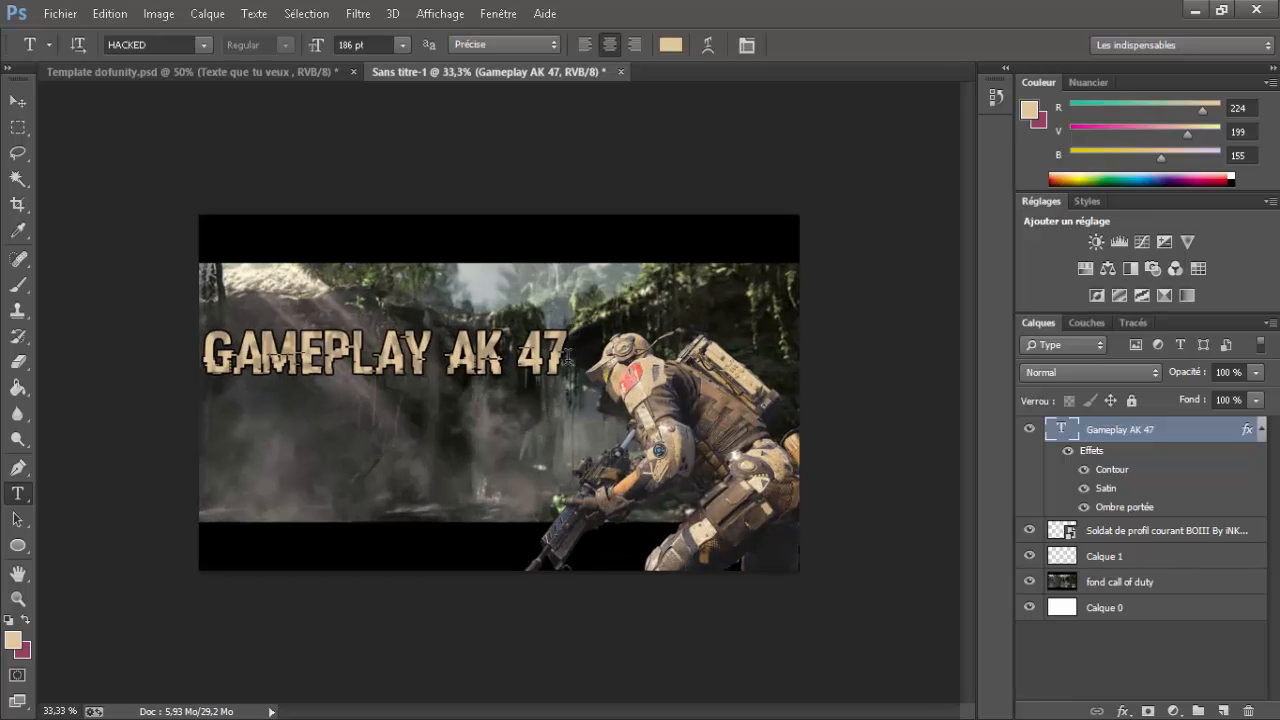
Enlarge the whole title to 188 pt, shift it slightly right and down, and commit the text
{"action": "left_click_drag", "start_coordinate": [572, 355], "coordinate": [65, 356]}
{"action": "left_click_drag", "start_coordinate": [369, 45], "coordinate": [342, 45]}
{"action": "key", "text": "Up"}
{"action": "key", "text": "Up"}
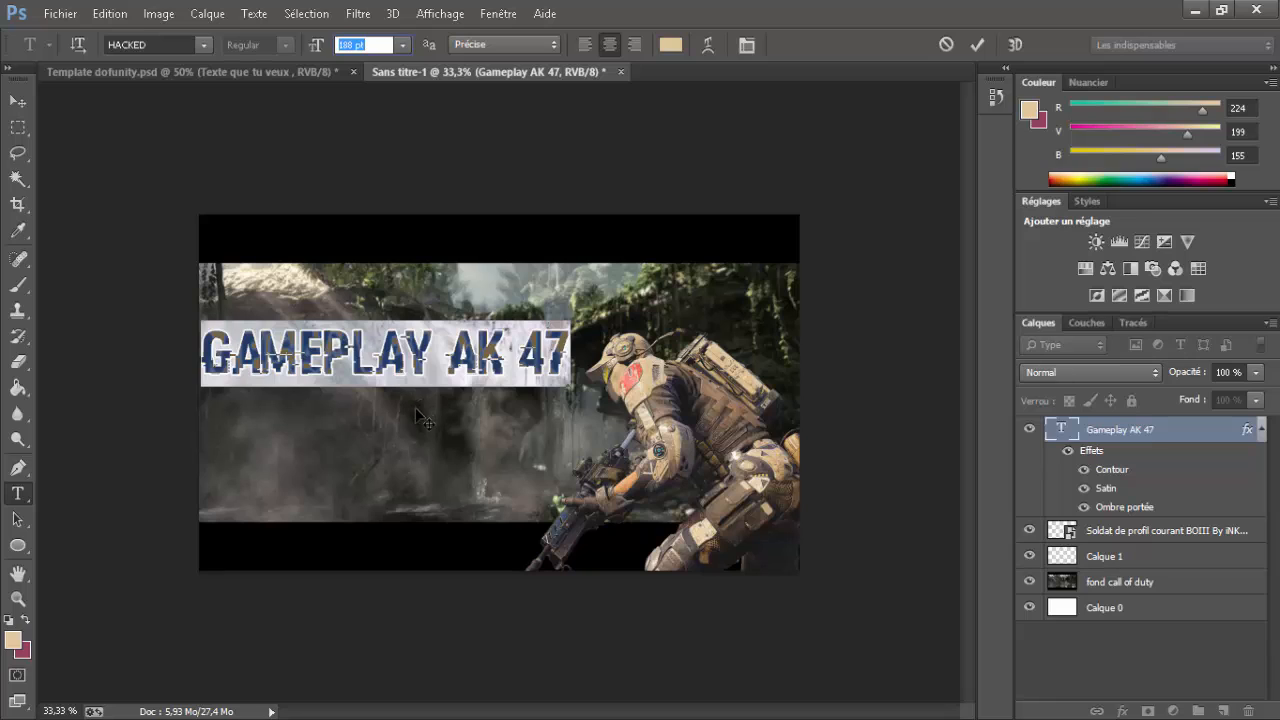
{"action": "left_click_drag", "start_coordinate": [415, 407], "coordinate": [421, 410]}
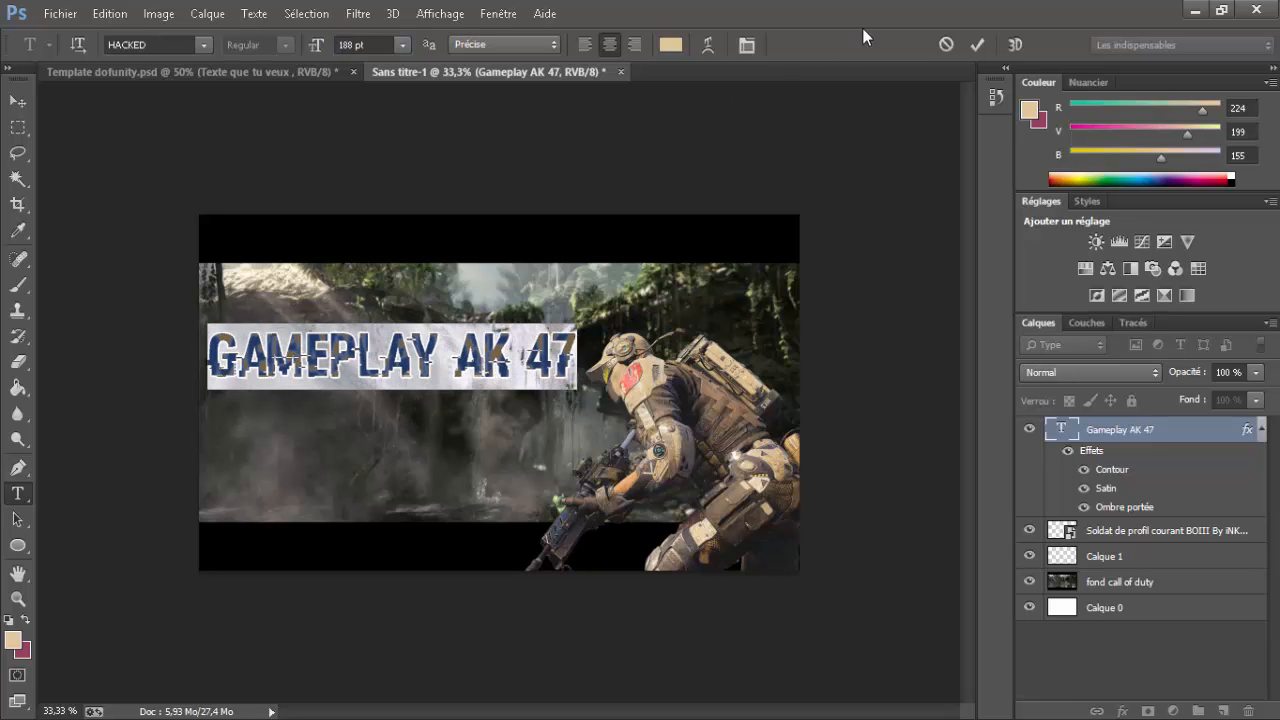
{"action": "left_click", "coordinate": [976, 45]}
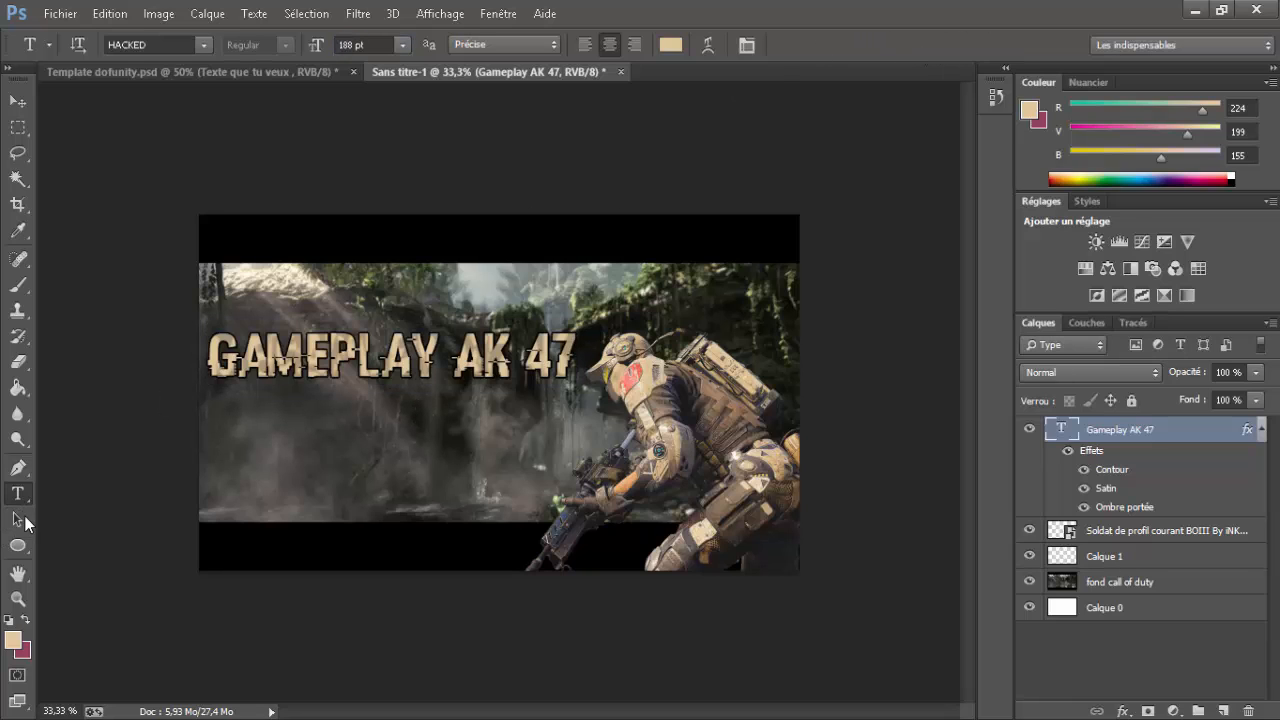
Rasterize the Gameplay AK 47 title layer and soften its lettering with the Blur tool at 50% strength
{"action": "left_click", "coordinate": [262, 365]}
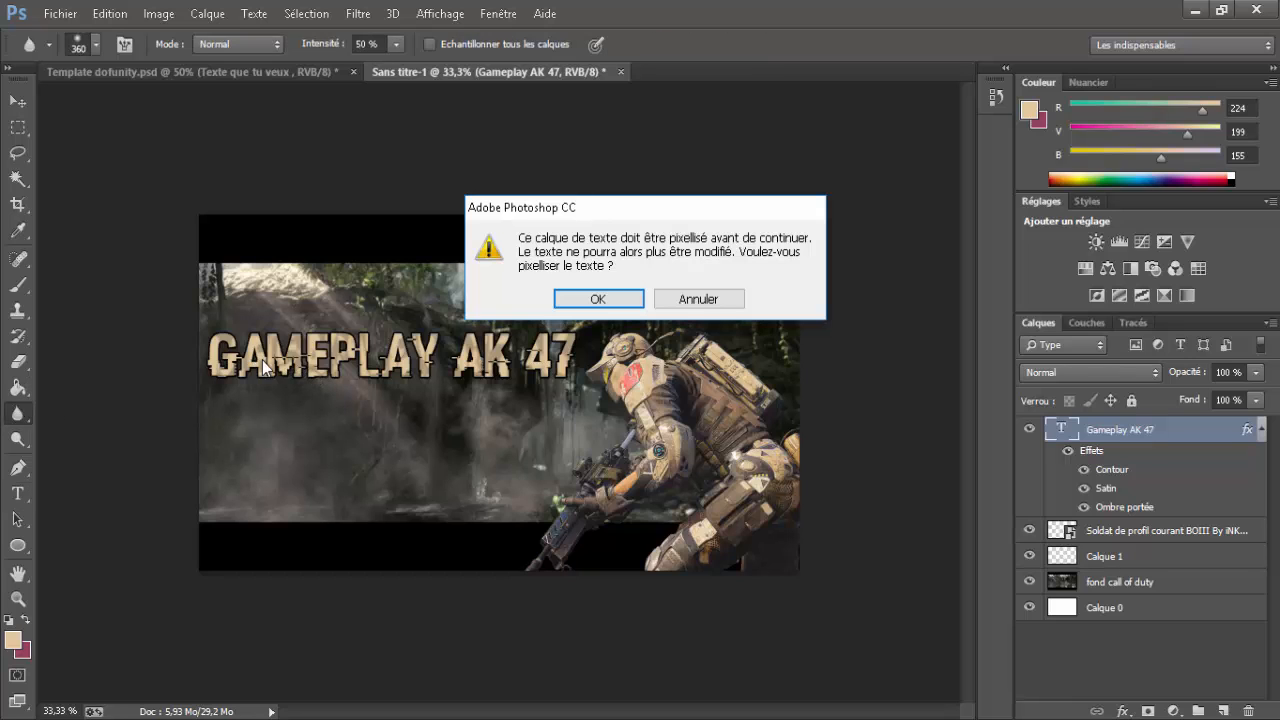
{"action": "left_click", "coordinate": [585, 300]}
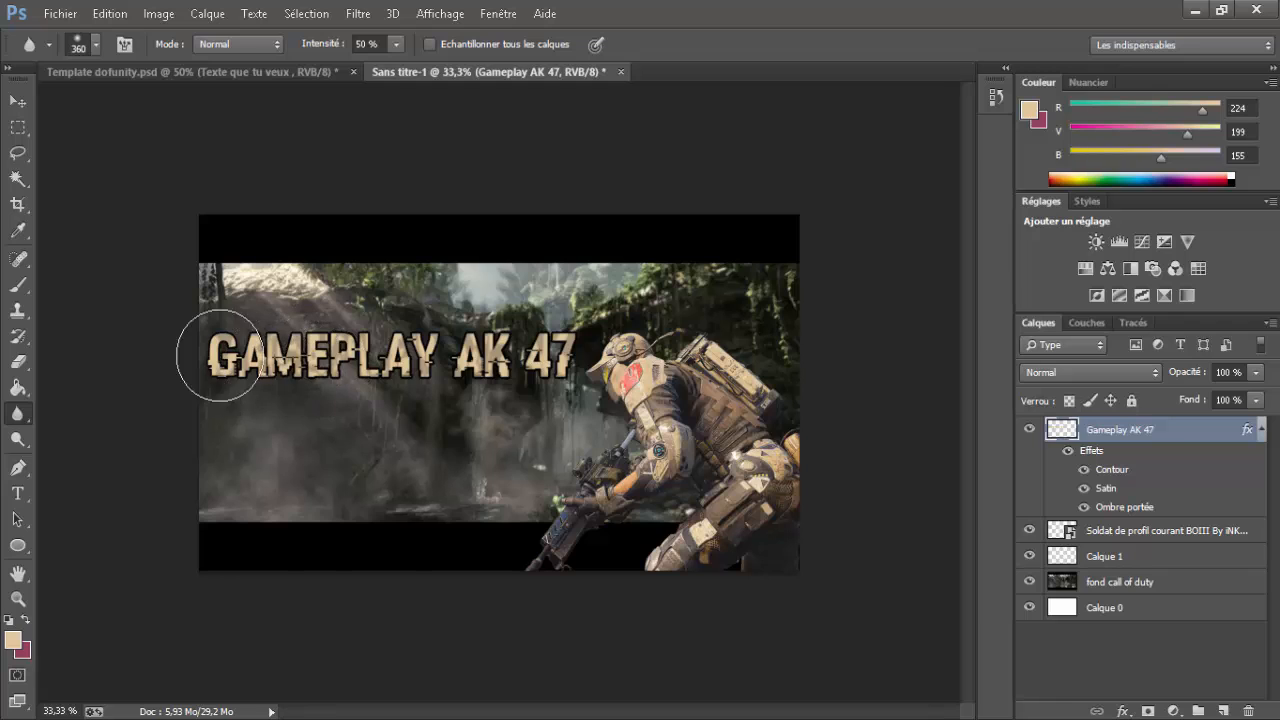
{"action": "left_click_drag", "start_coordinate": [232, 360], "coordinate": [483, 341]}
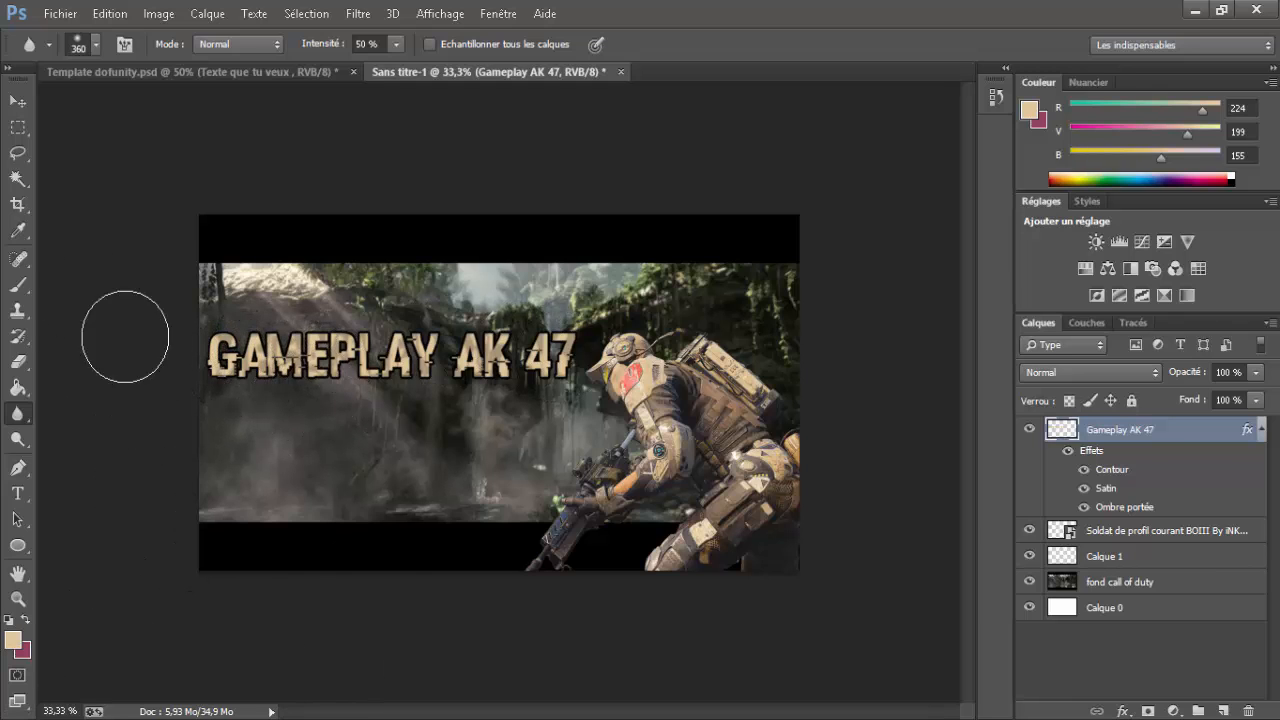
{"action": "key", "text": "ctrl+minus"}
{"action": "key", "text": "ctrl+minus"}
{"action": "key", "text": "ctrl+minus"}
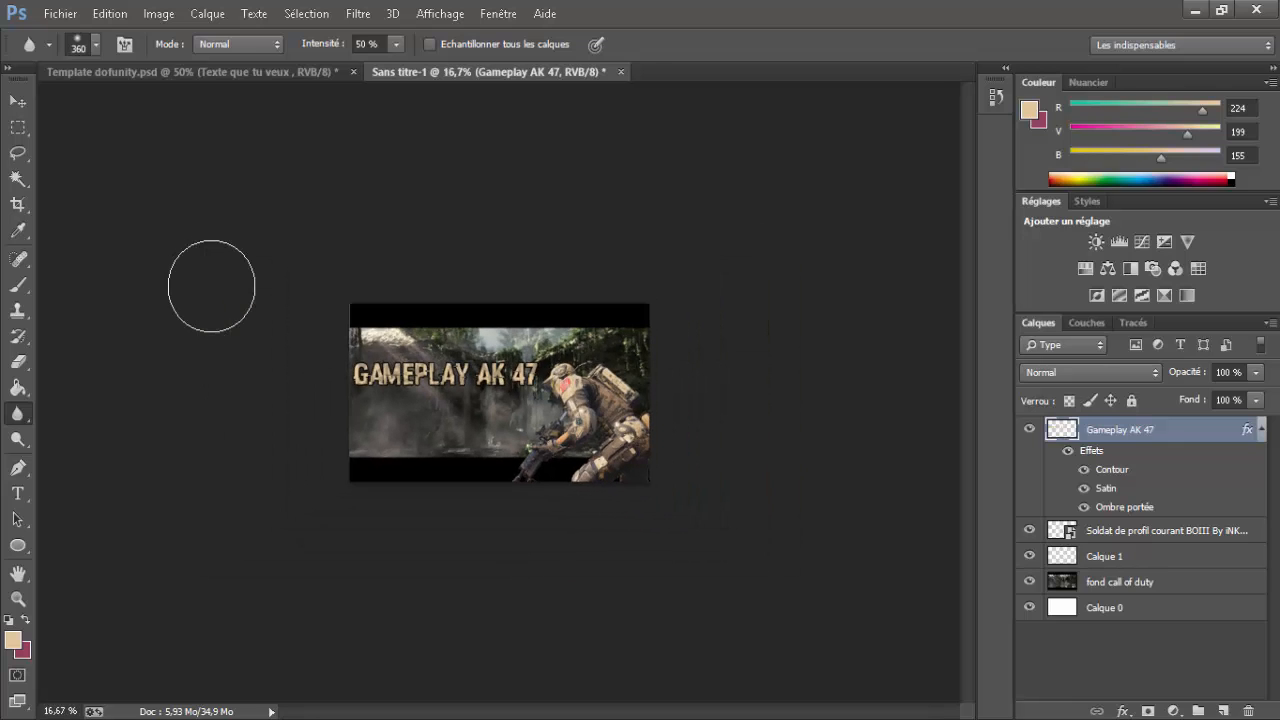
{"action": "key", "text": "ctrl+plus"}
{"action": "key", "text": "ctrl+plus"}
{"action": "key", "text": "ctrl+plus"}
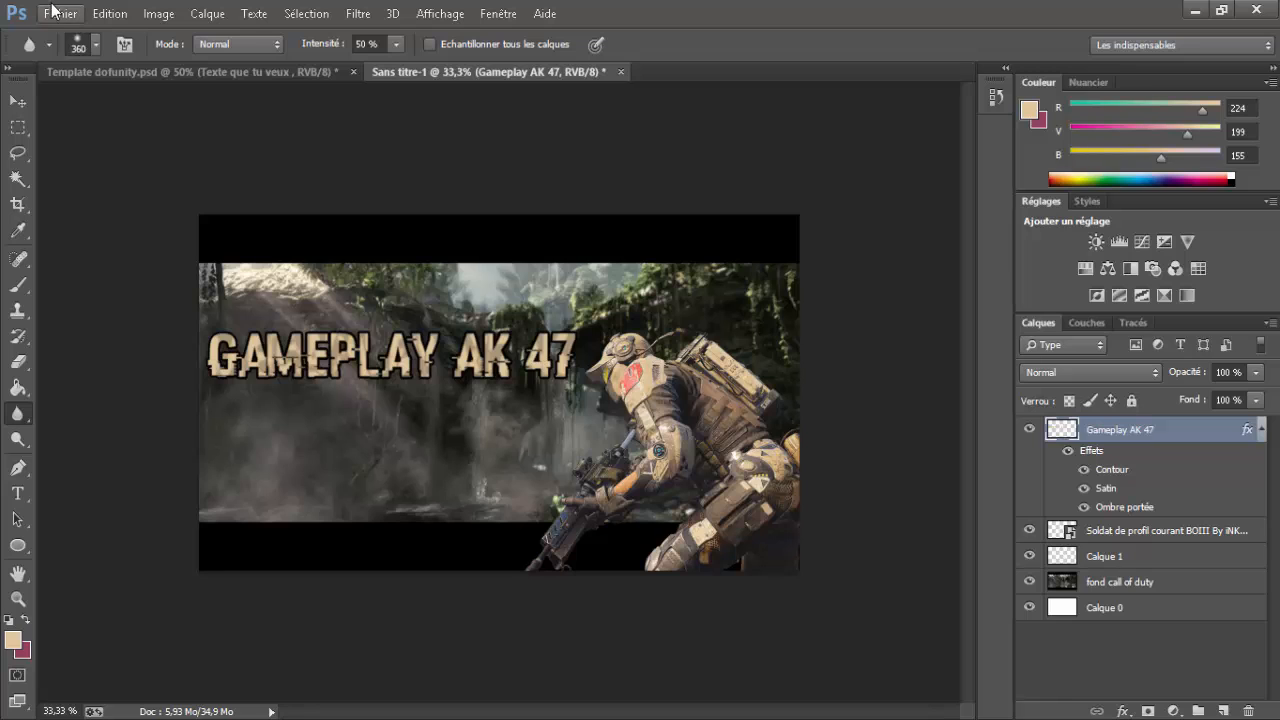
Open the Save As dialog for the thumbnail document
{"action": "left_click", "coordinate": [57, 12]}
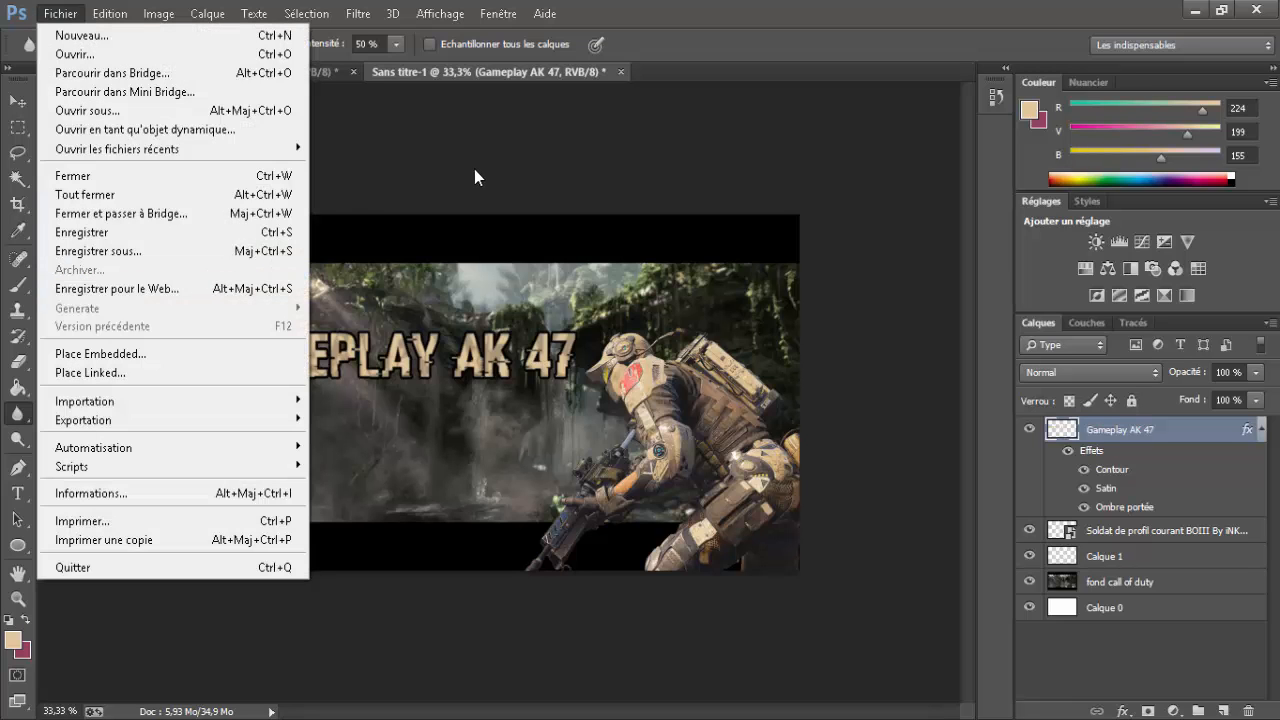
{"action": "left_click", "coordinate": [125, 253]}
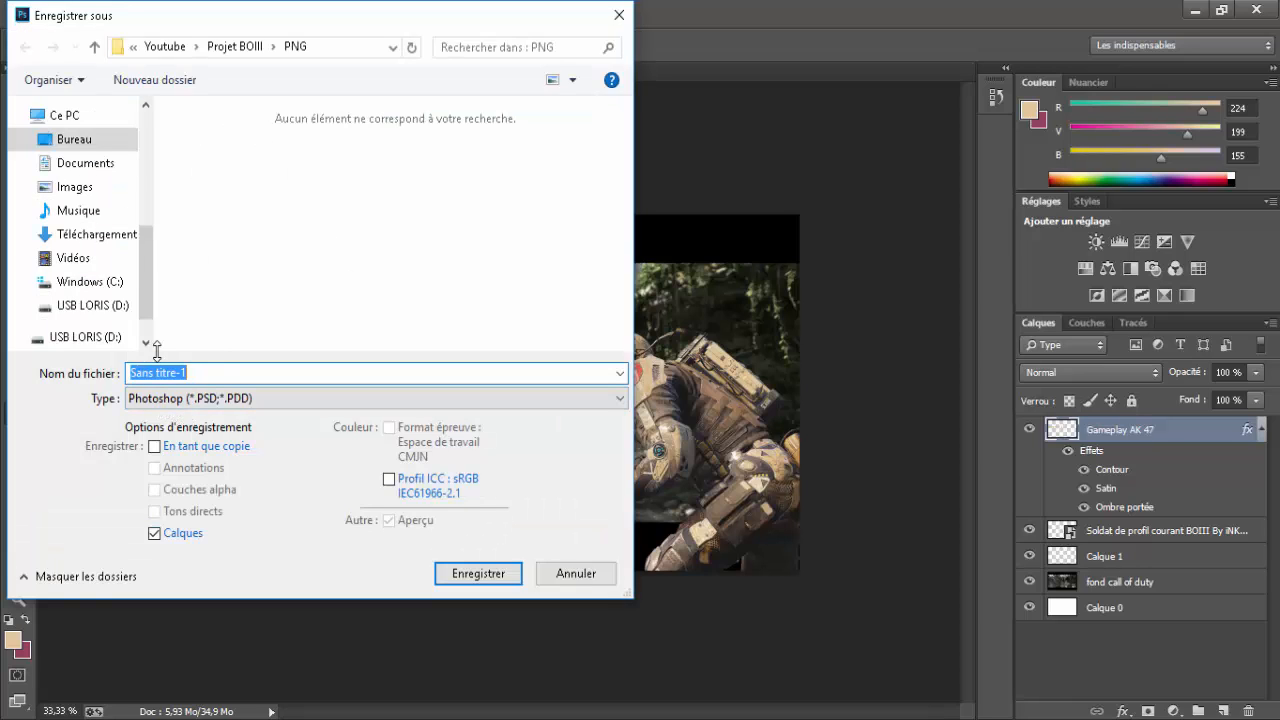
{"action": "type", "text": "Template miniature"}
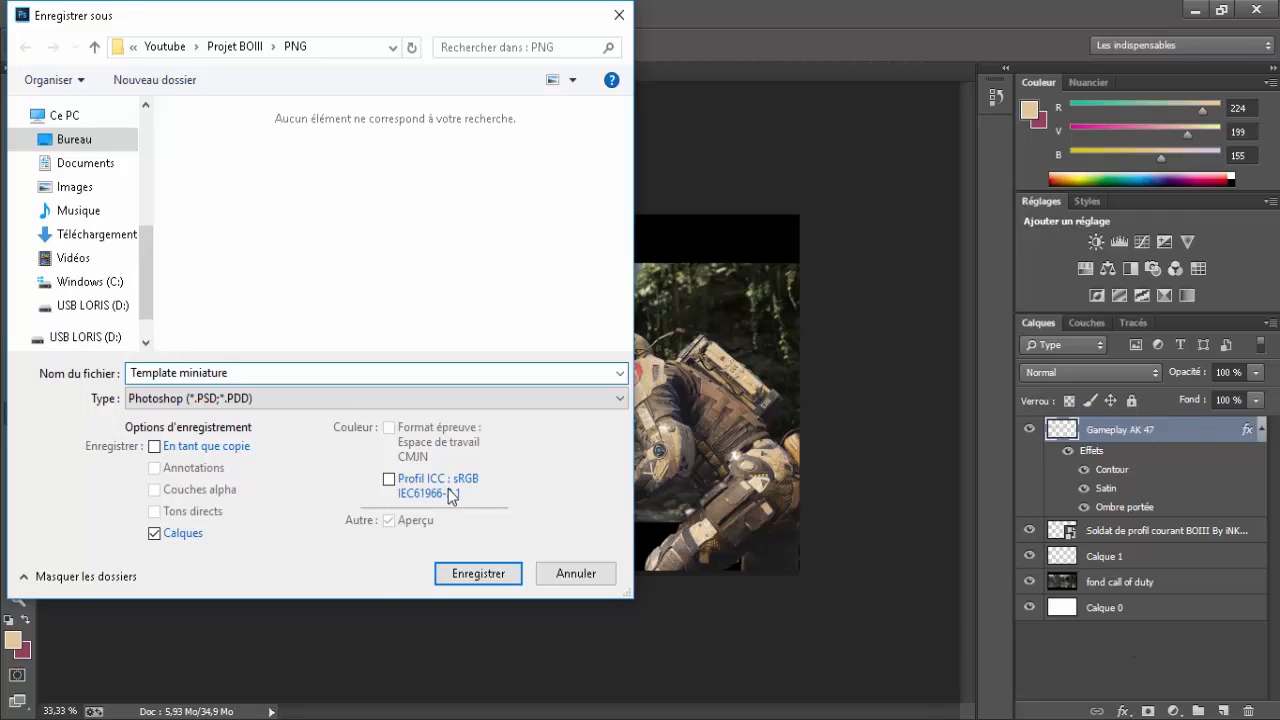
{"action": "key", "text": "ctrl+a"}
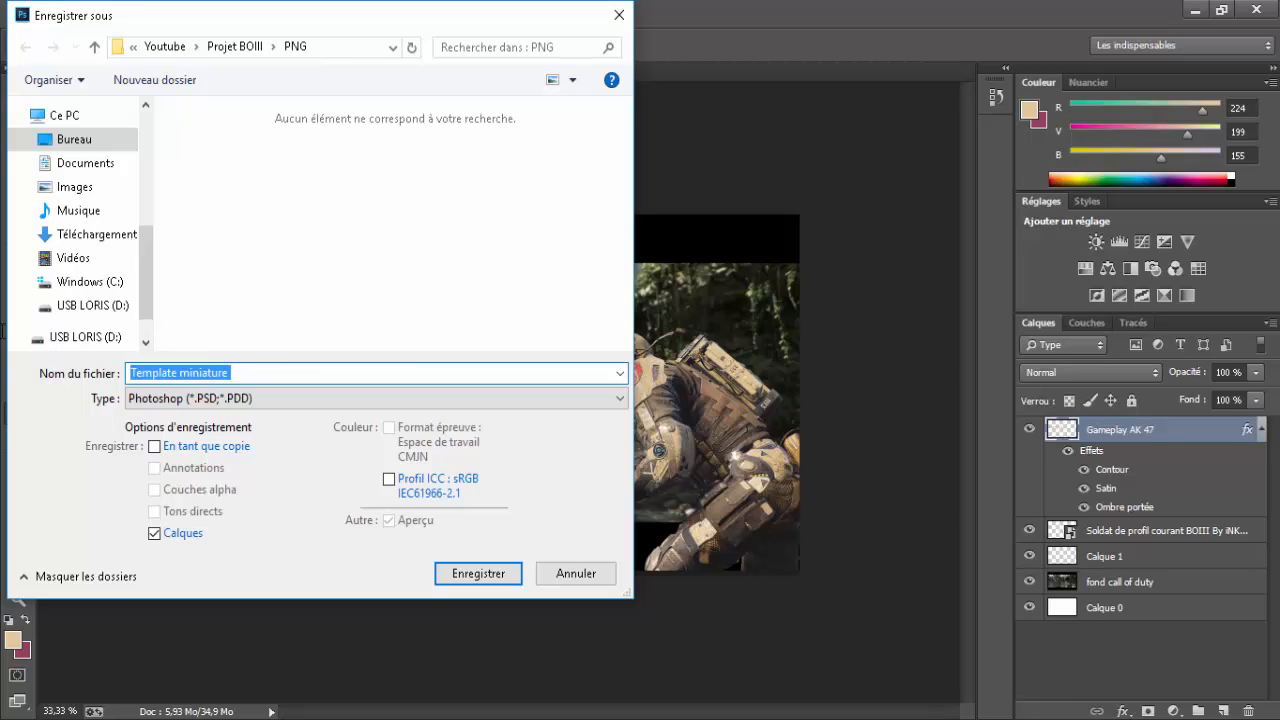
{"action": "key", "text": "BackSpace"}
Save the thumbnail to the desktop (Bureau) in PNG format under the name "Miniature Call of duty"
{"action": "left_click", "coordinate": [151, 398]}
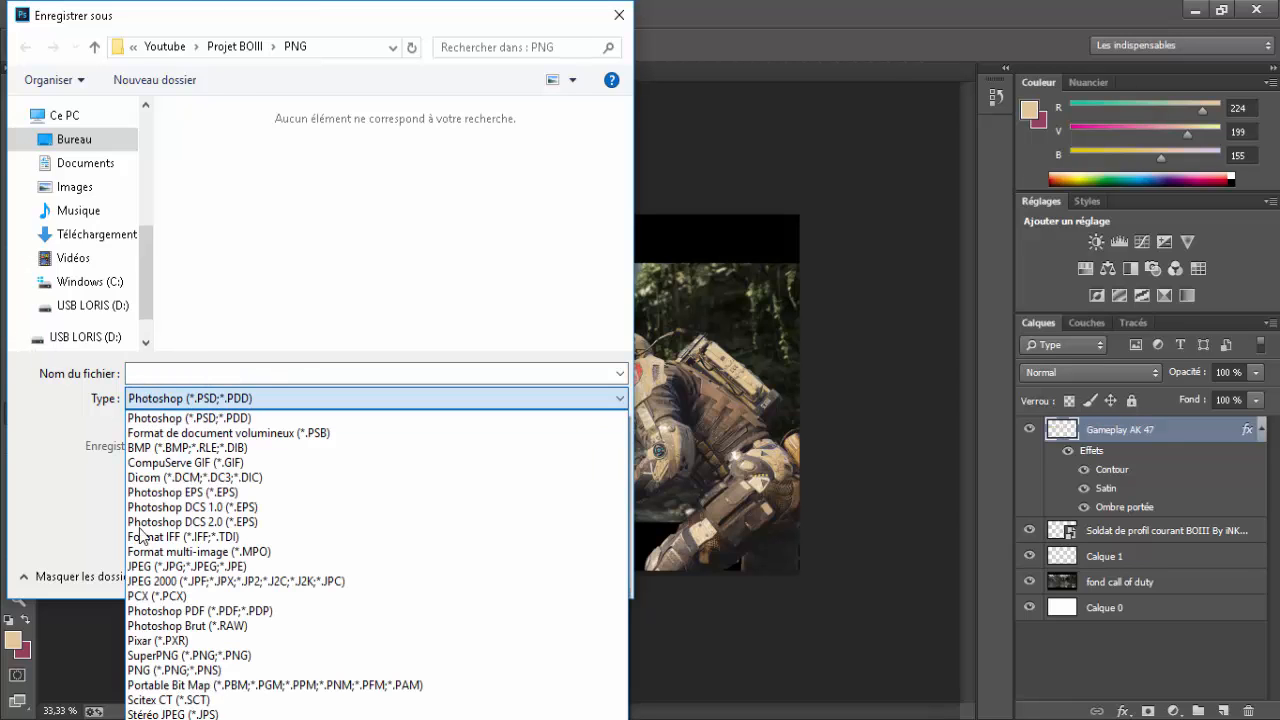
{"action": "left_click", "coordinate": [165, 670]}
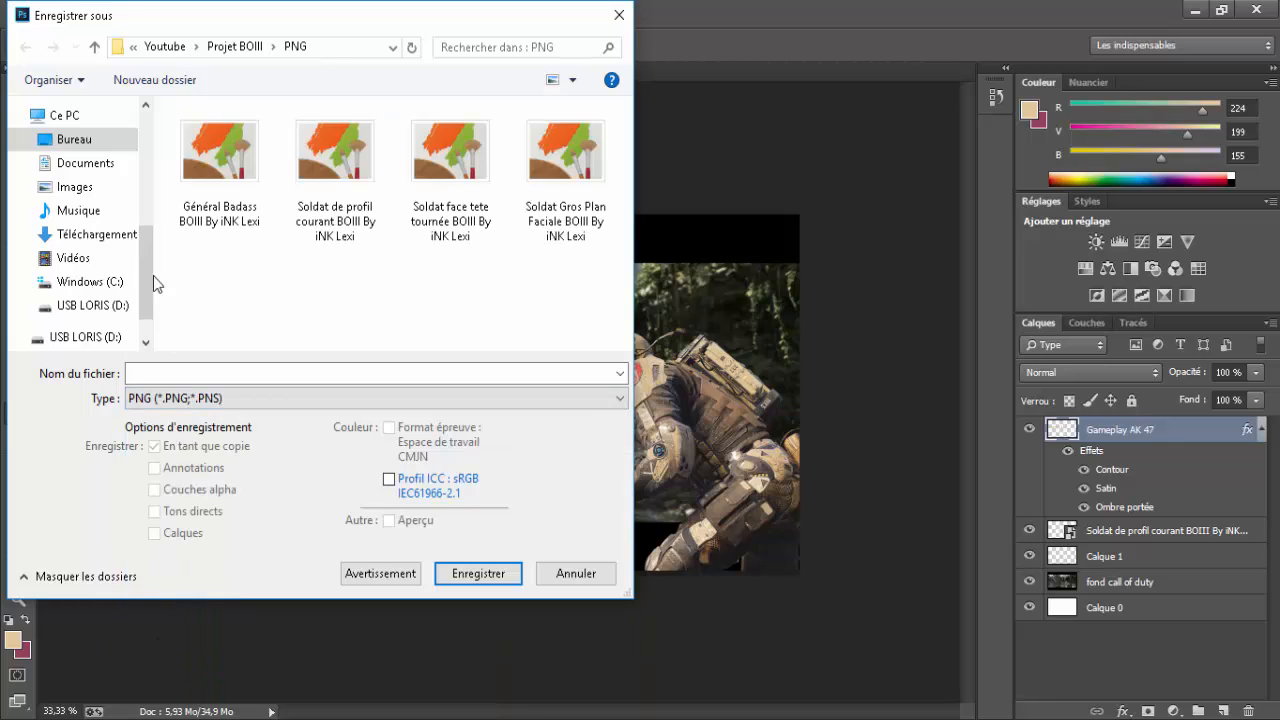
{"action": "left_click", "coordinate": [80, 138]}
{"action": "left_click", "coordinate": [232, 381]}
{"action": "type", "text": "Miniature Call of duty"}
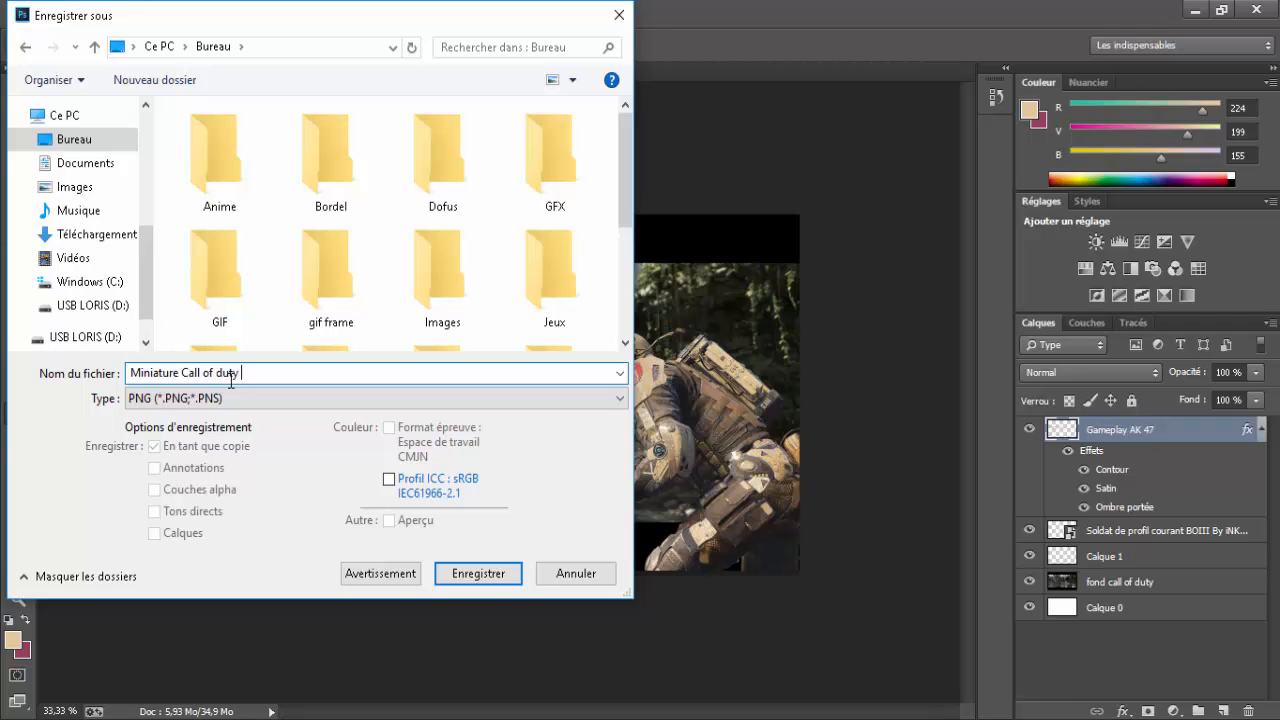
{"action": "key", "text": "Return"}
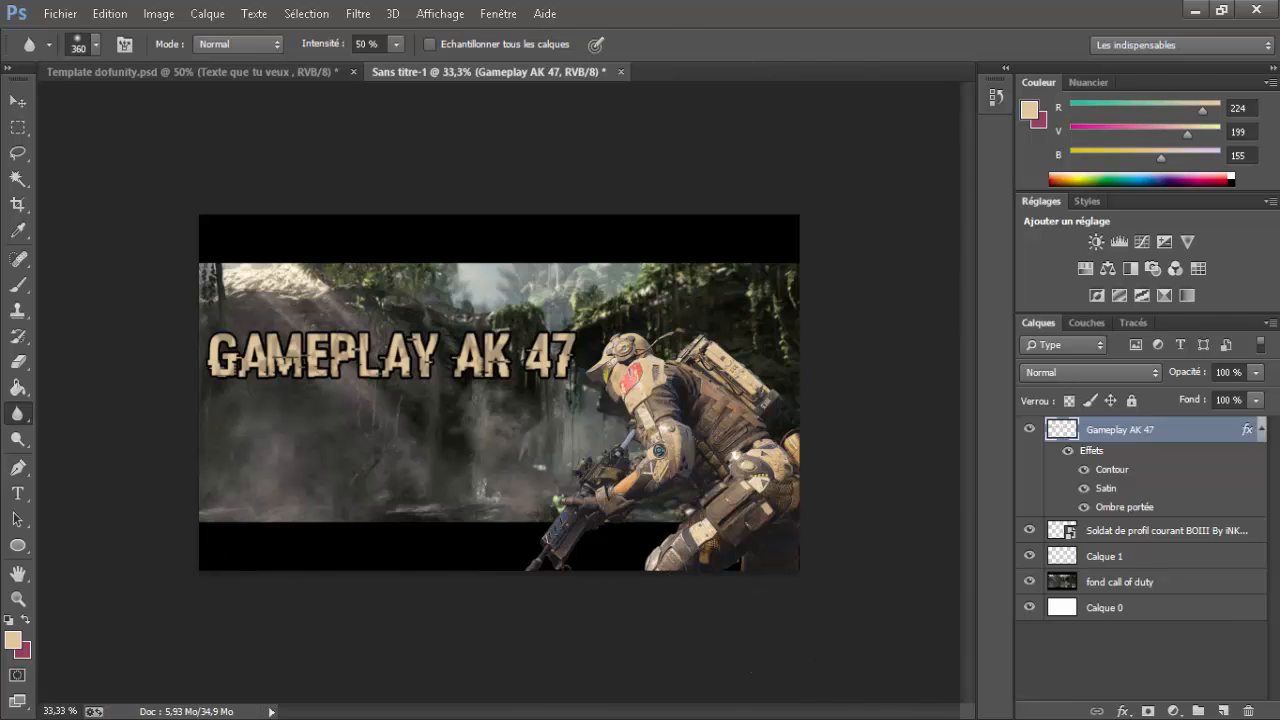
Open the exported Miniature Call of duty image from the desktop and inspect it at different magnifications
{"action": "key", "text": "super+d"}
{"action": "double_click", "coordinate": [45, 350]}
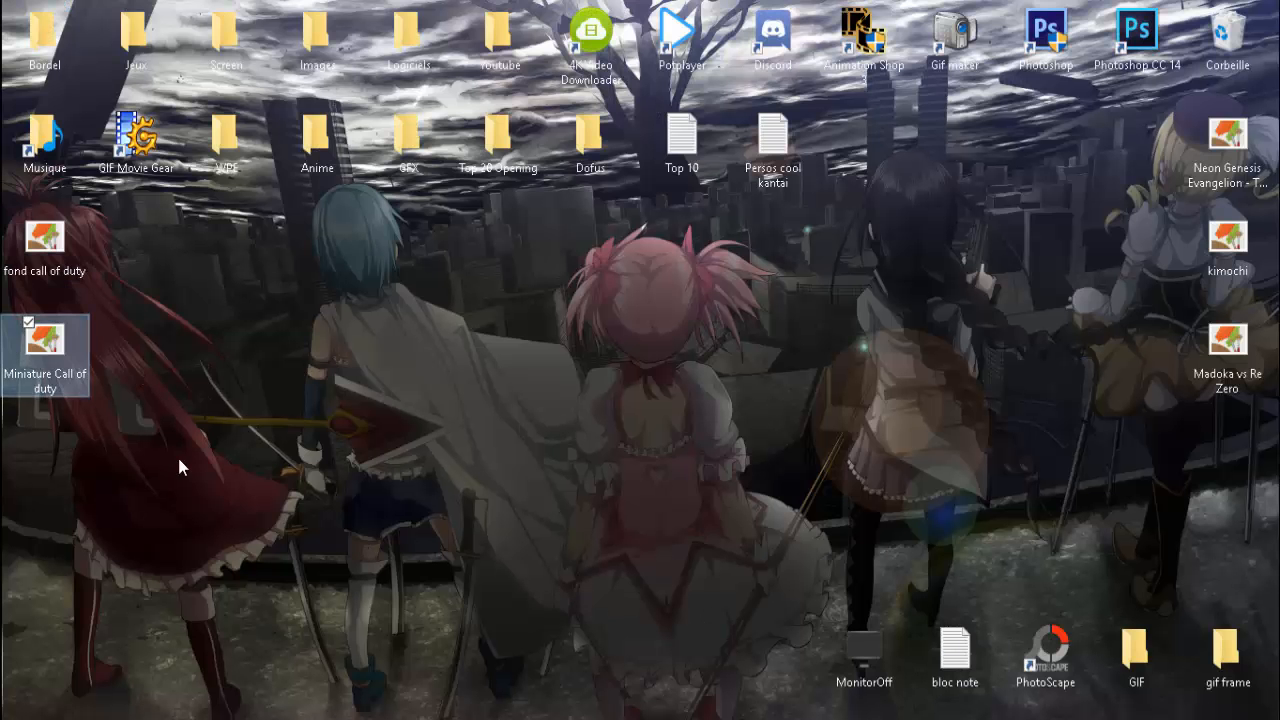
{"action": "scroll", "coordinate": [686, 364], "scroll_direction": "up", "scroll_amount": 3}
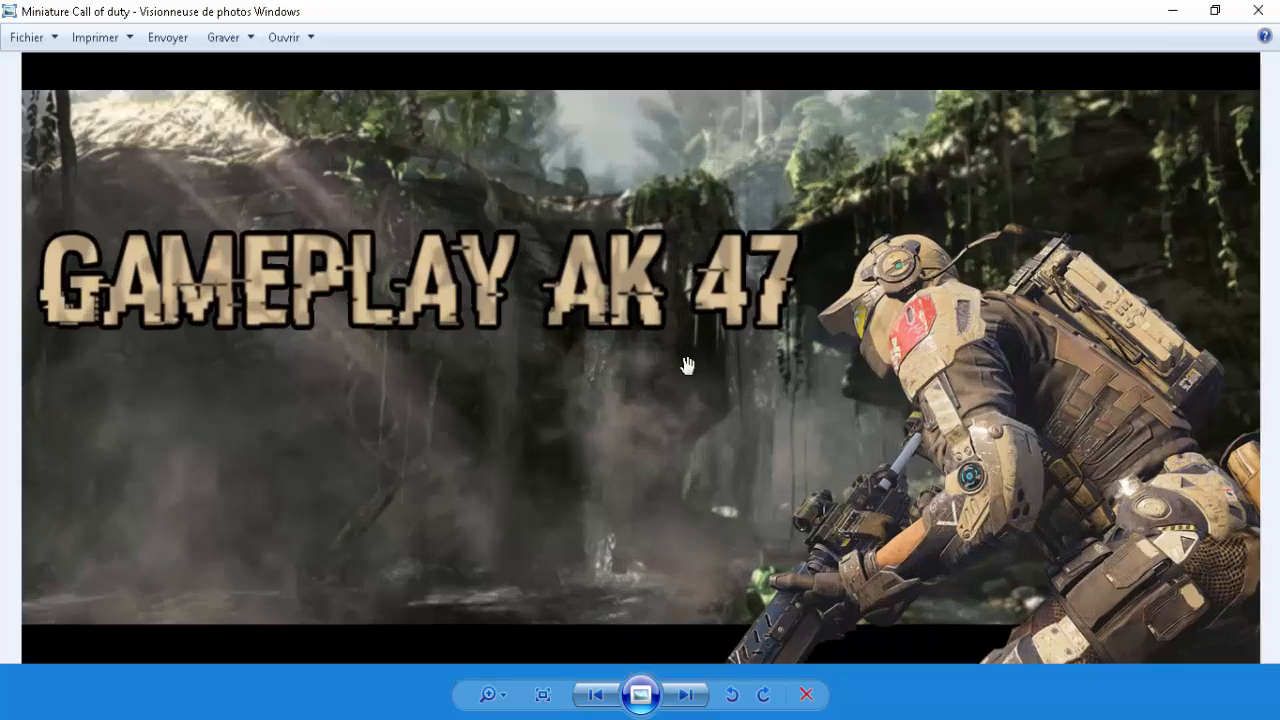
{"action": "scroll", "coordinate": [687, 364], "scroll_direction": "down", "scroll_amount": 3}
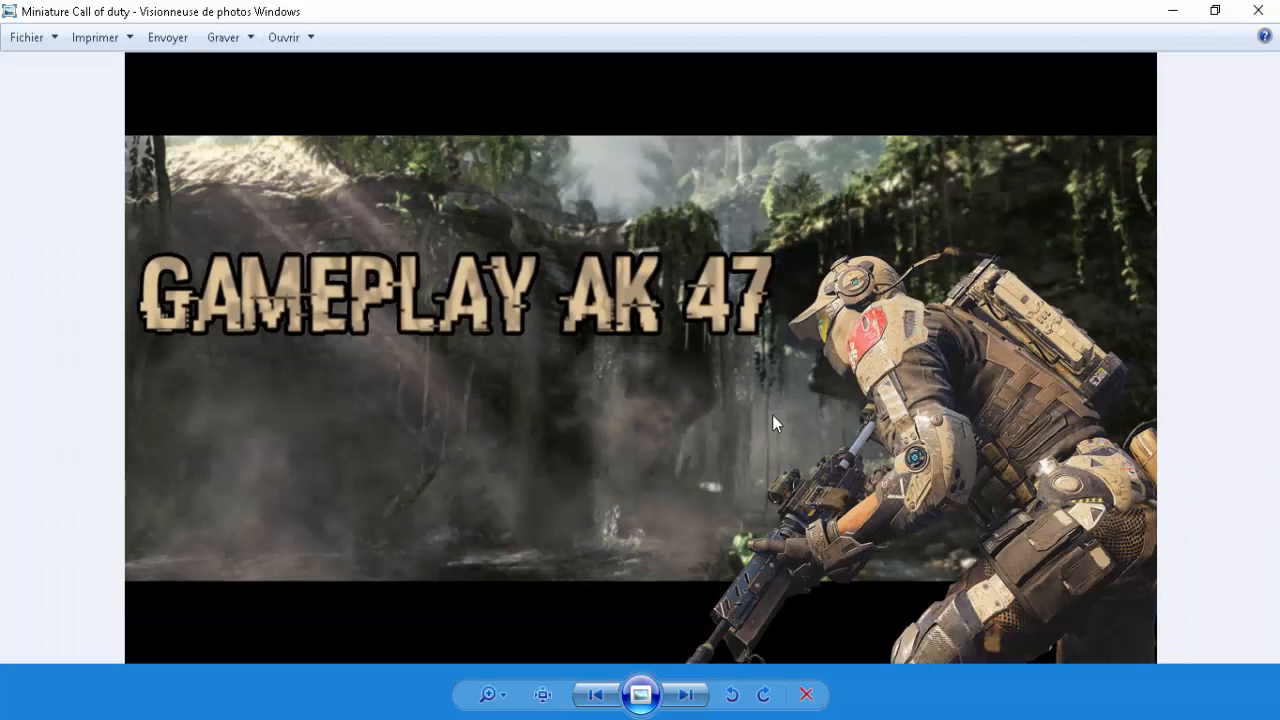